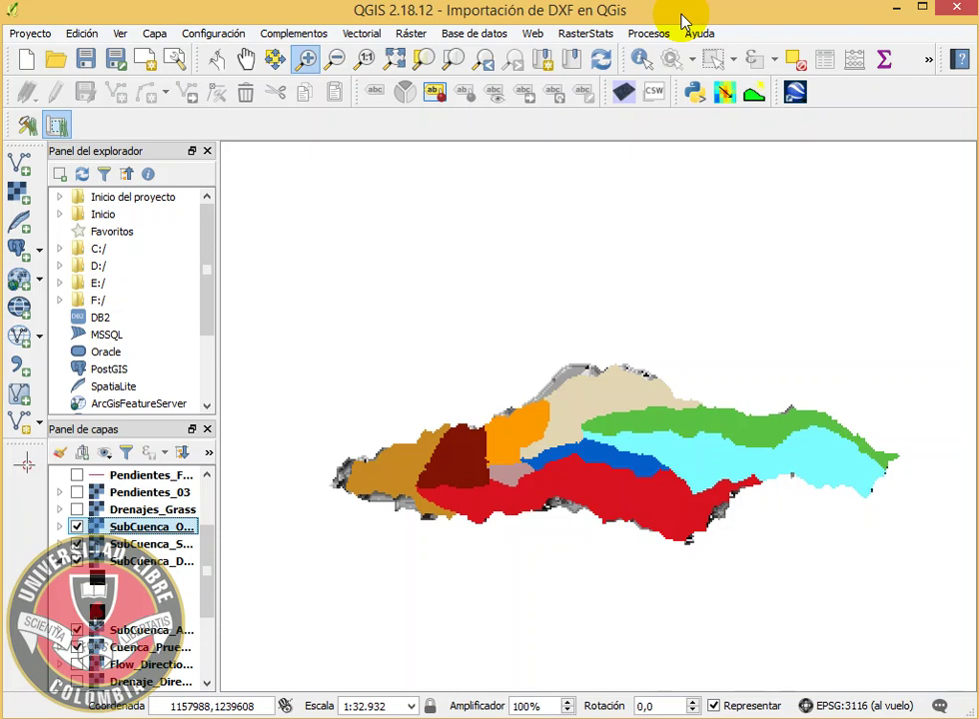
pyautogui.rightClick(145, 533)
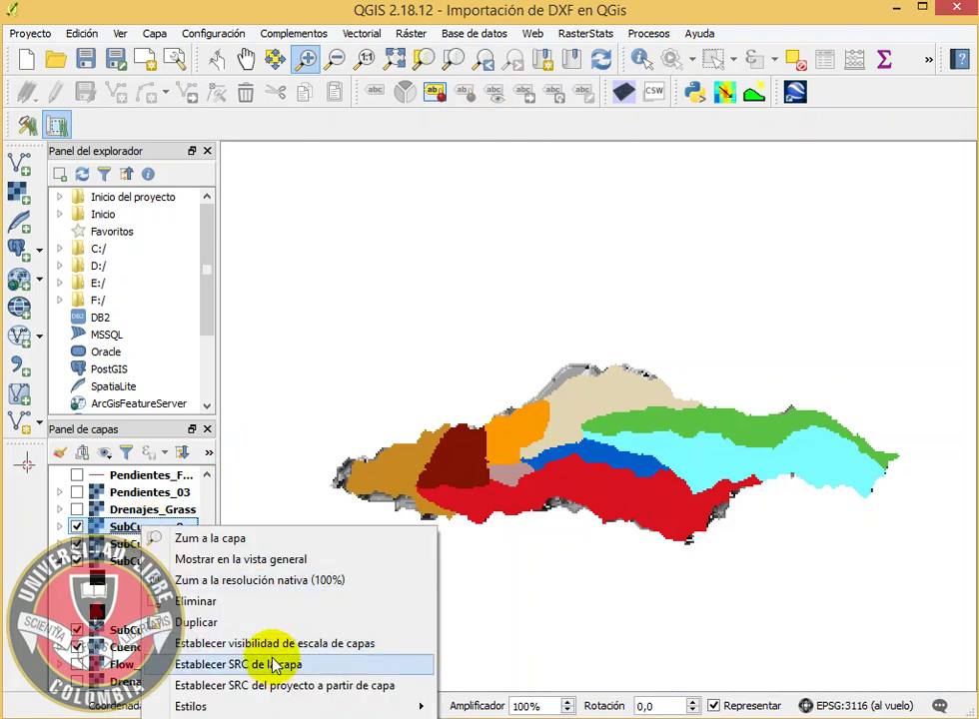
pyautogui.click(24, 531)
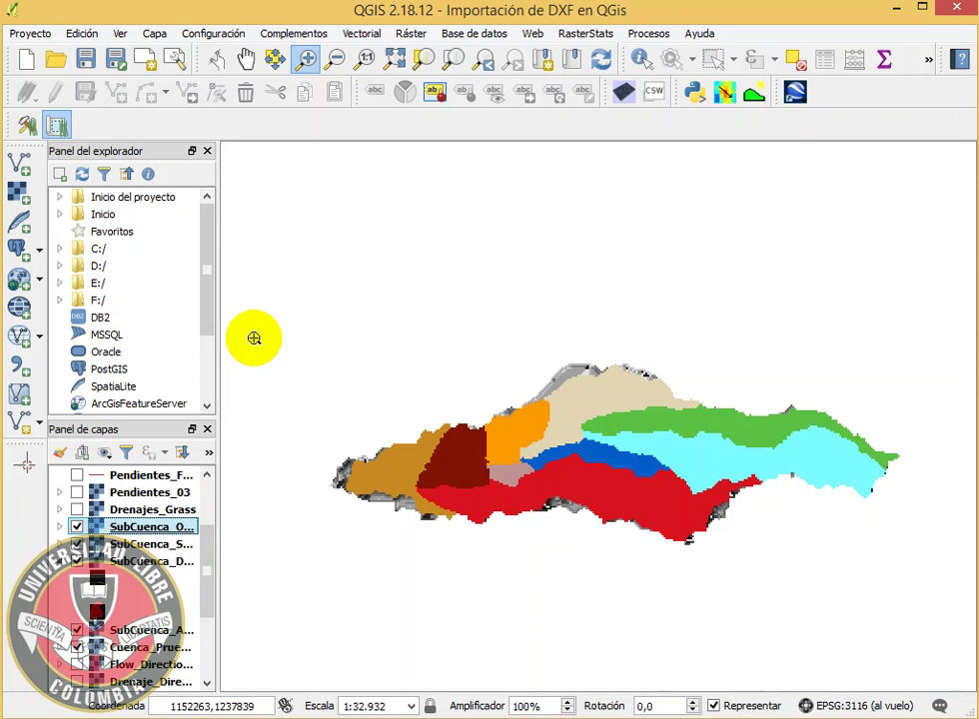
# Hide all the SubCuenca raster layers so that only Cuenca_Prueba_02 is displayed on the map
pyautogui.keyDown('shift'); pyautogui.click(82, 563); pyautogui.keyUp('shift')
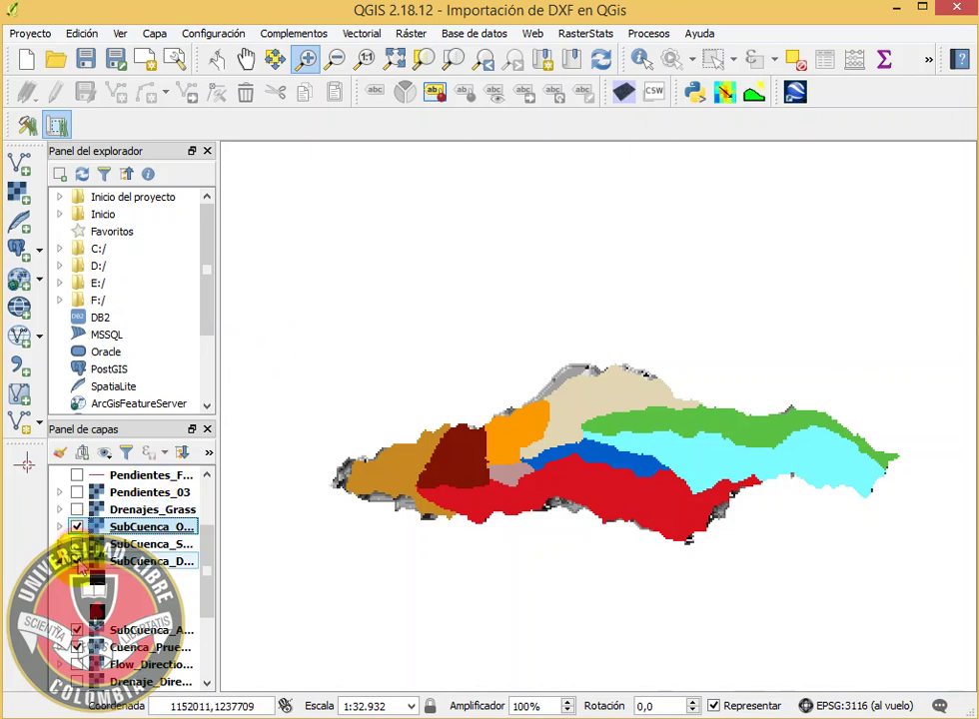
pyautogui.click(78, 631)
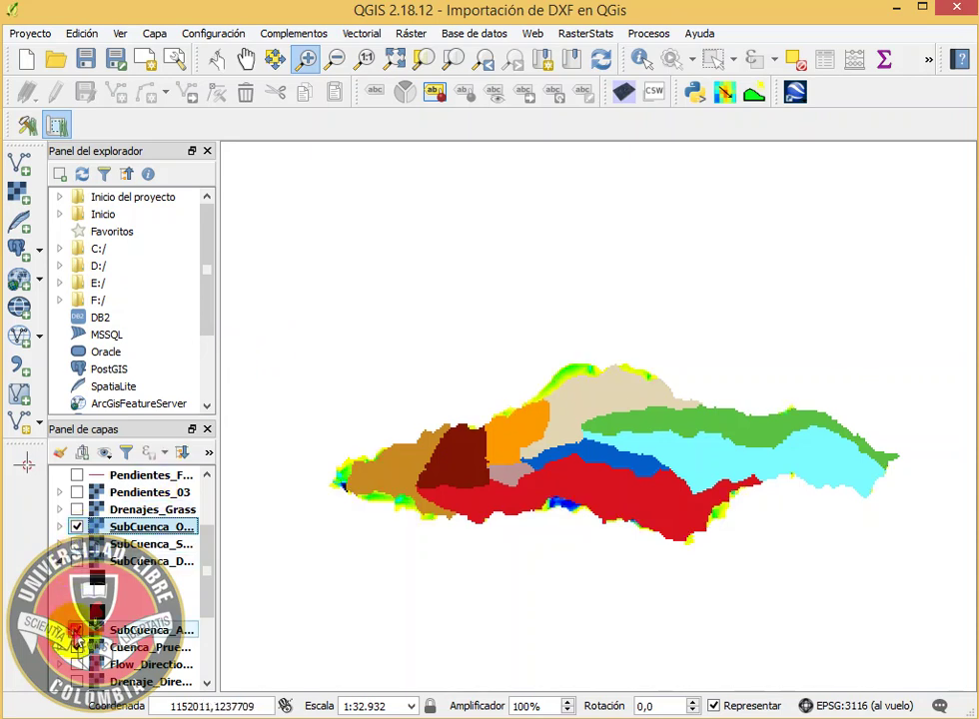
pyautogui.click(76, 633)
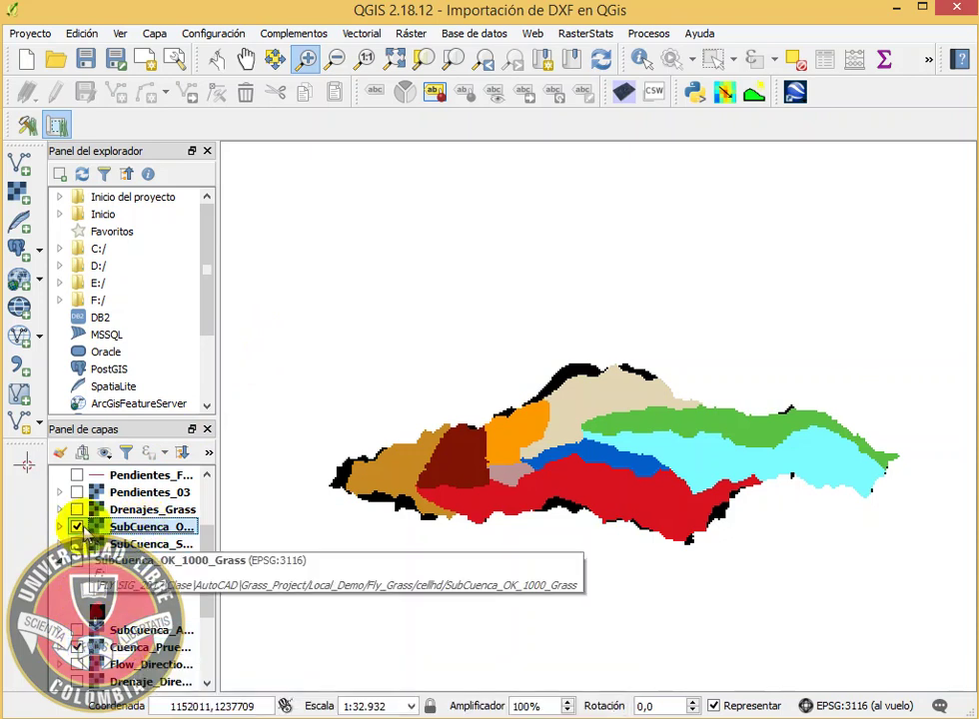
pyautogui.click(77, 526)
pyautogui.click(130, 647)
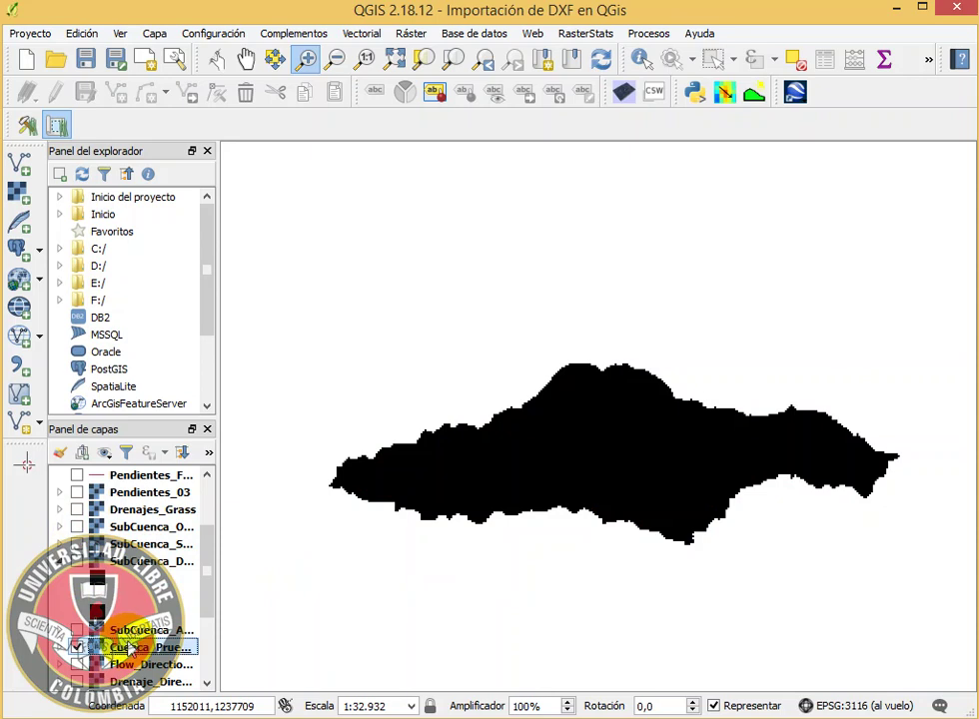
pyautogui.click(77, 526)
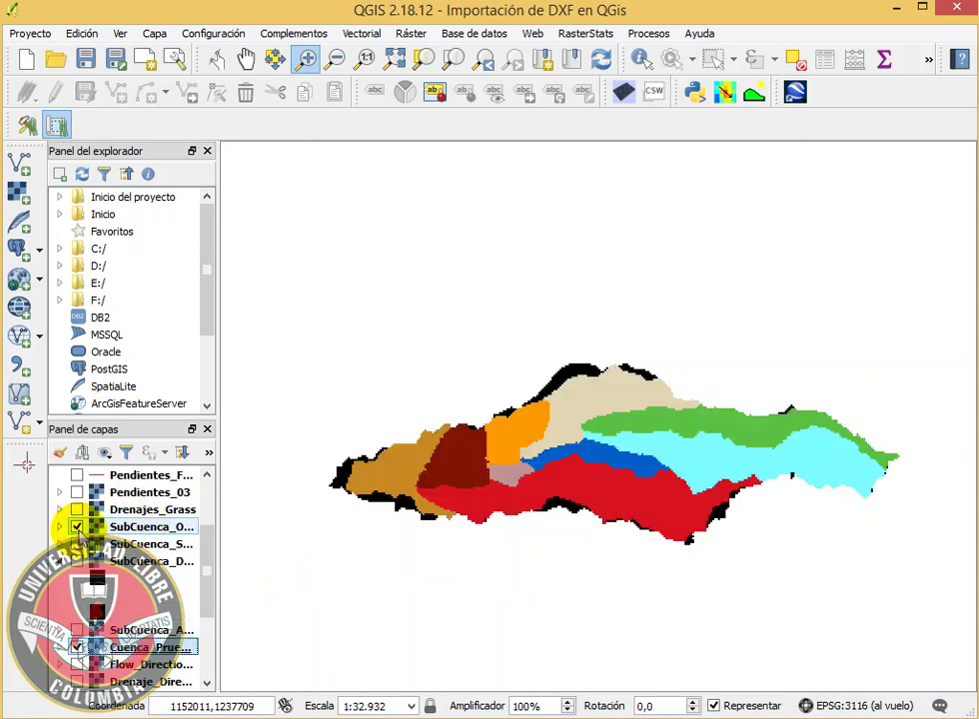
pyautogui.click(77, 527)
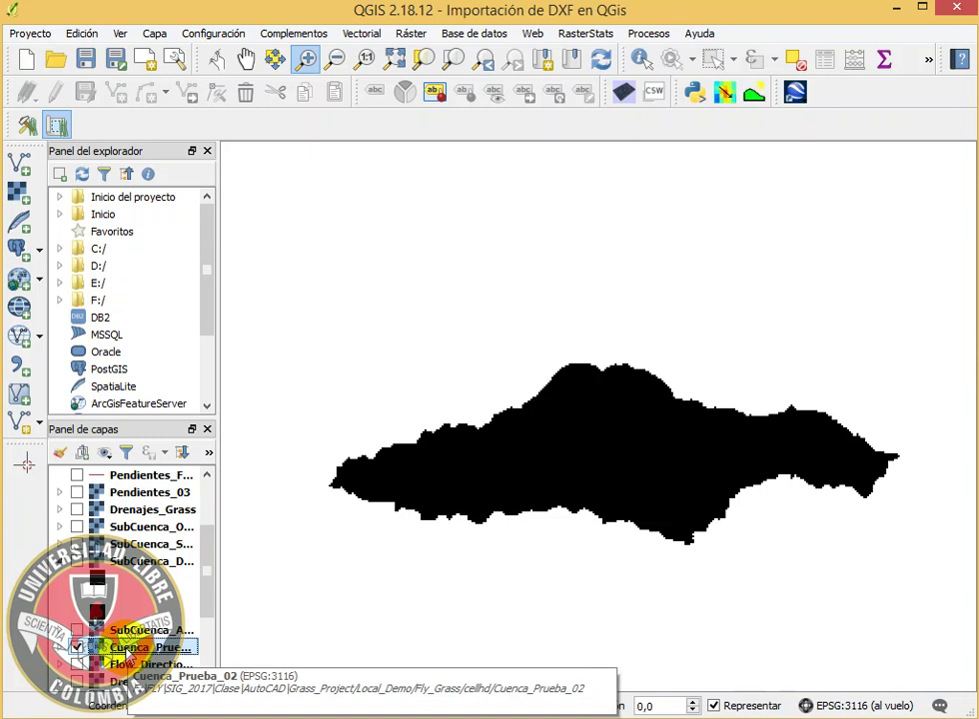
# Examine the cell edges along the boundary of the Cuenca_Prueba_02 raster and reframe the whole basin
pyautogui.moveTo(442, 410); pyautogui.dragTo(503, 448)
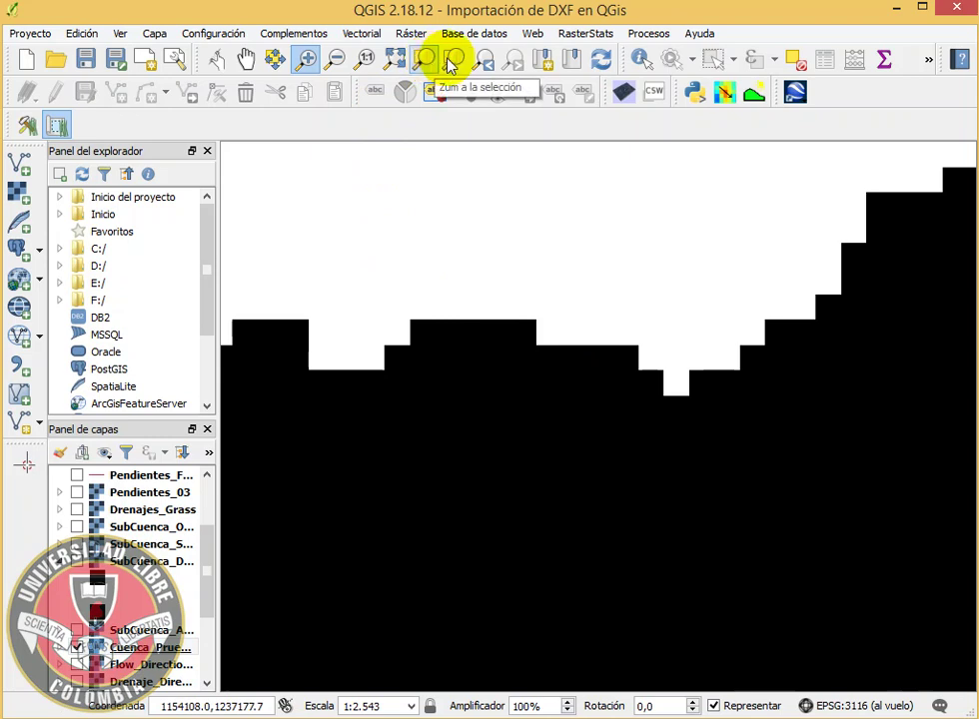
pyautogui.click(450, 62)
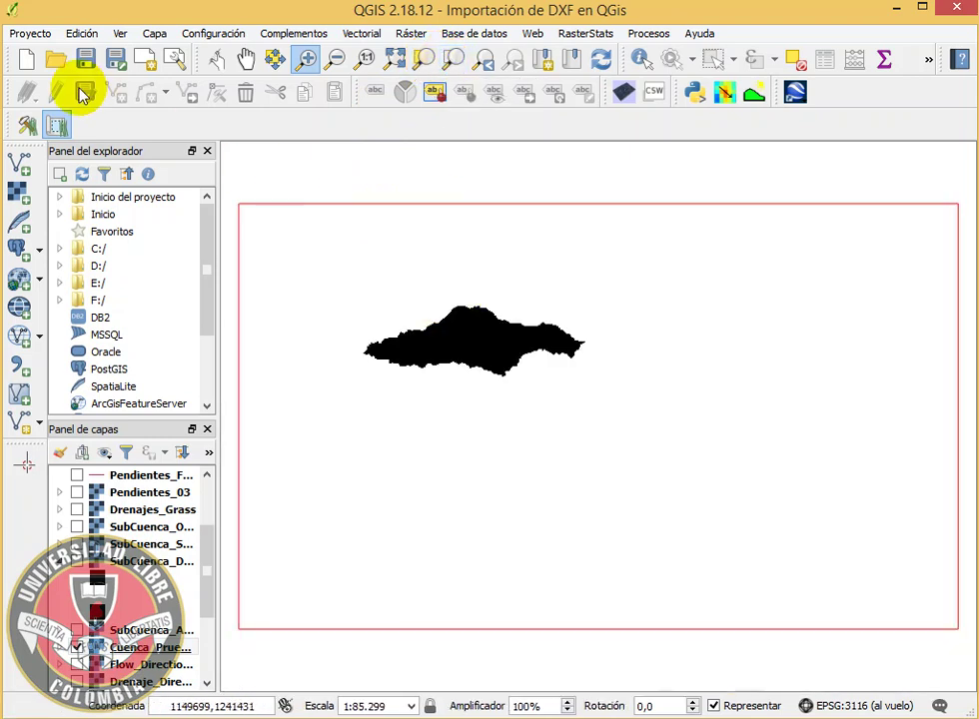
pyautogui.click(306, 60)
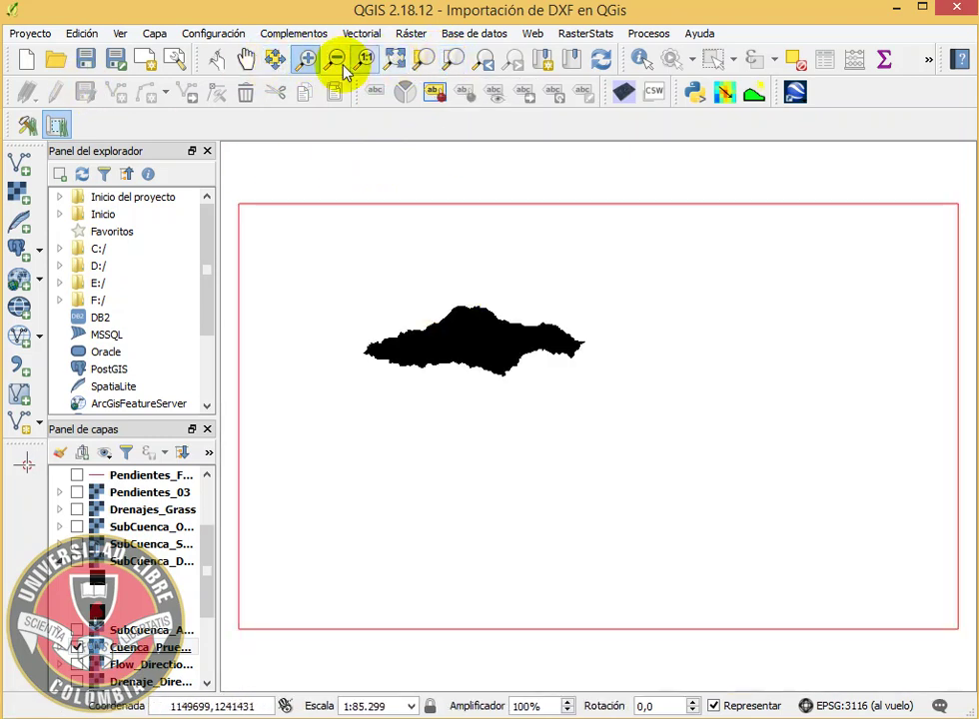
pyautogui.moveTo(336, 268); pyautogui.dragTo(616, 403)
# Open the GRASS tools and show their list of modules
pyautogui.click(293, 33)
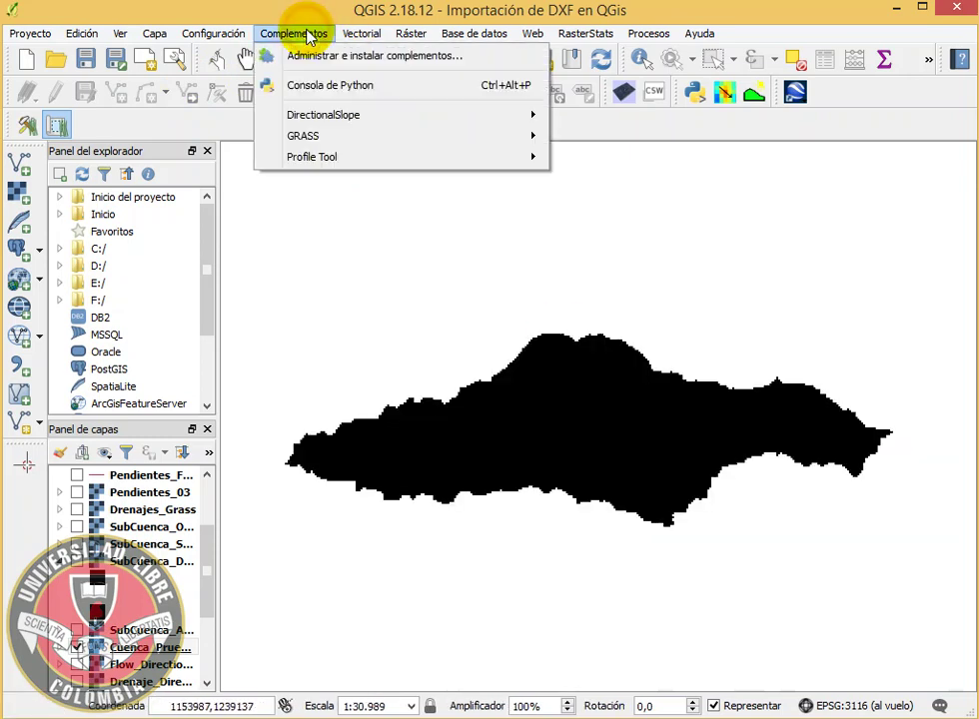
pyautogui.moveTo(463, 138)
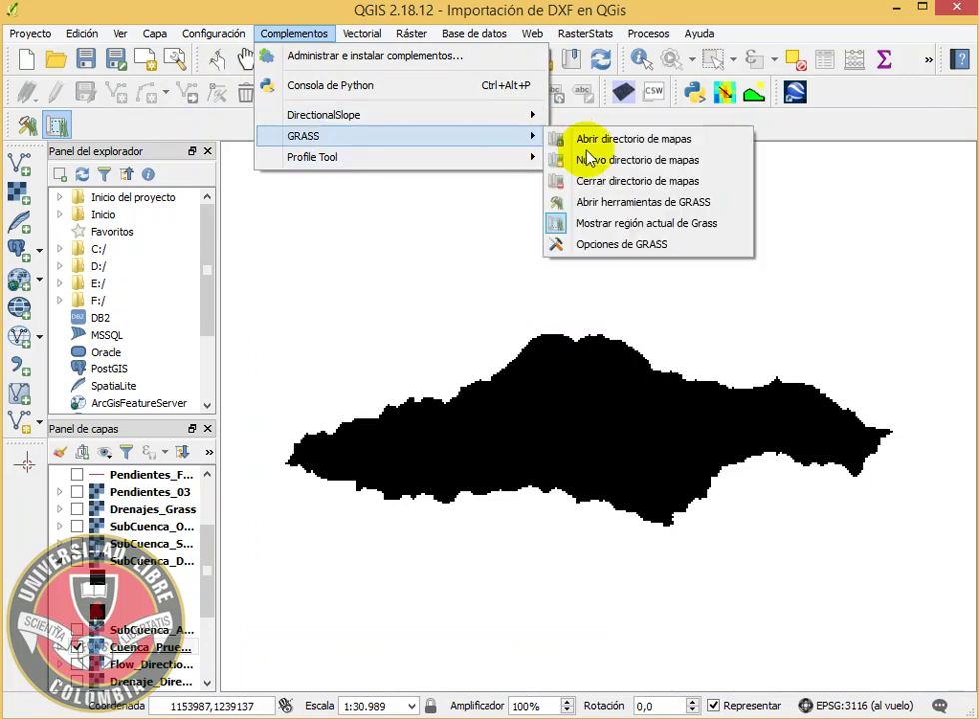
pyautogui.click(613, 205)
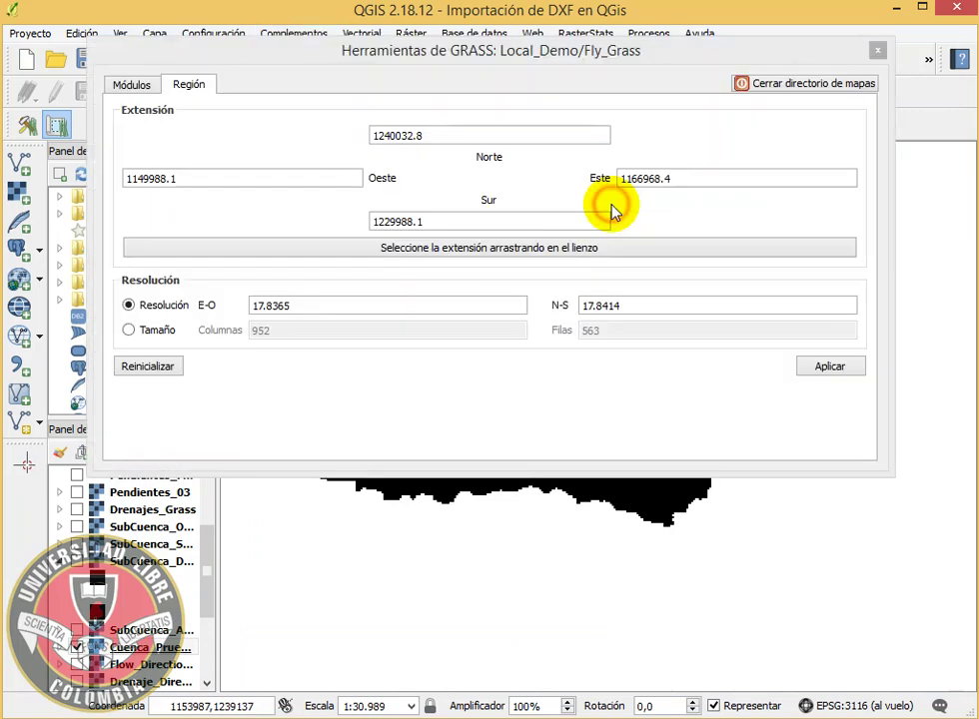
pyautogui.click(126, 84)
# Filter the GRASS modules by "r.to.vect" and open the r.to.vect.area module
pyautogui.click(228, 113)
pyautogui.write('r.wat')
pyautogui.moveTo(229, 113); pyautogui.dragTo(118, 120)
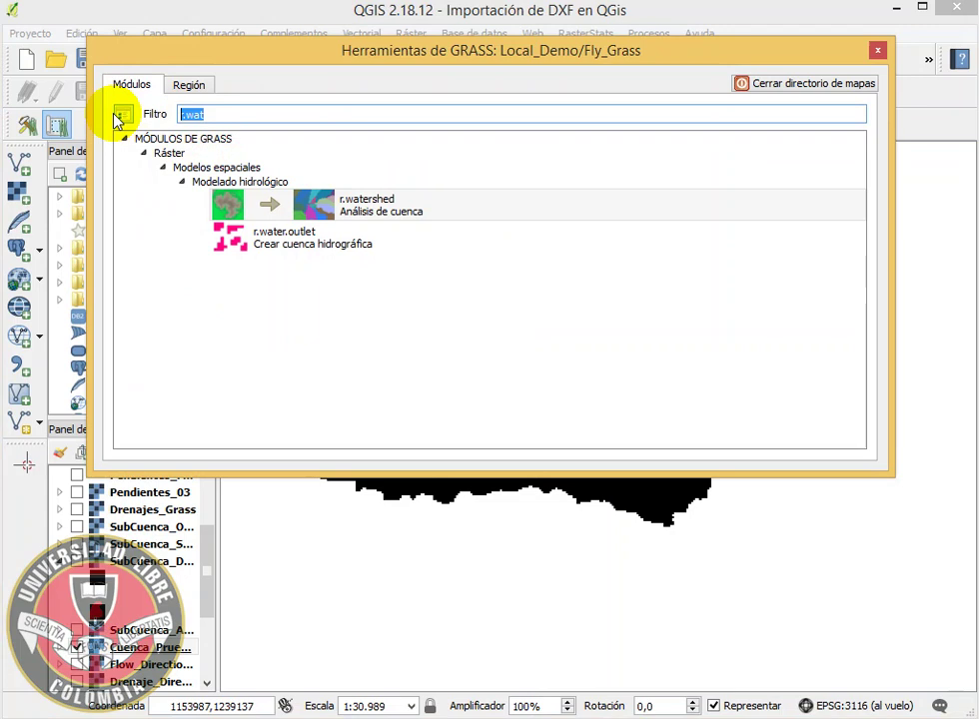
pyautogui.write('r')
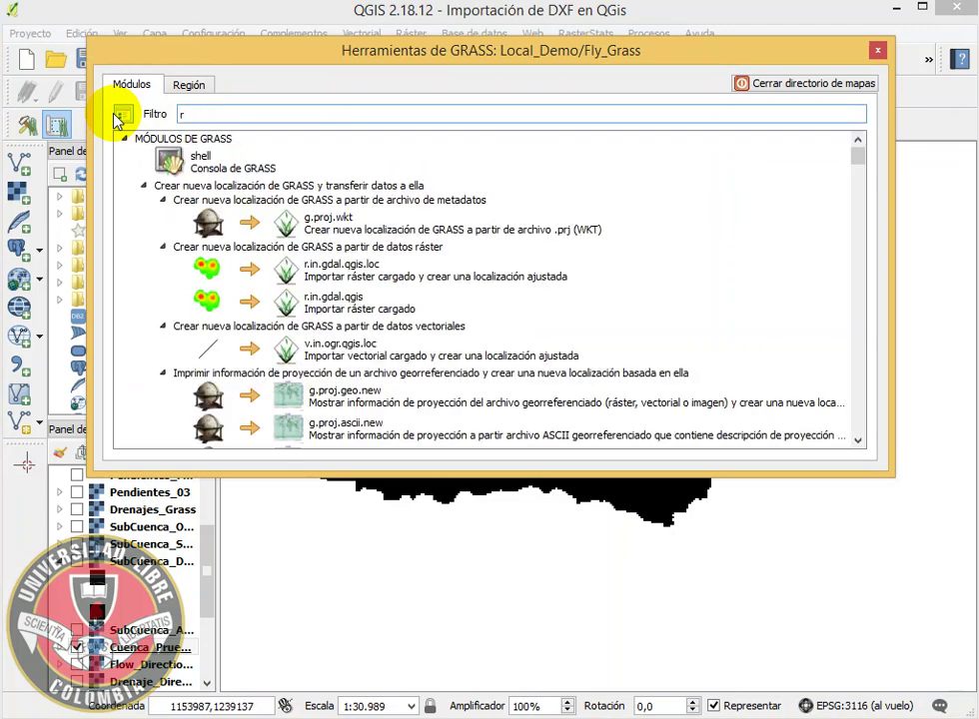
pyautogui.write('.')
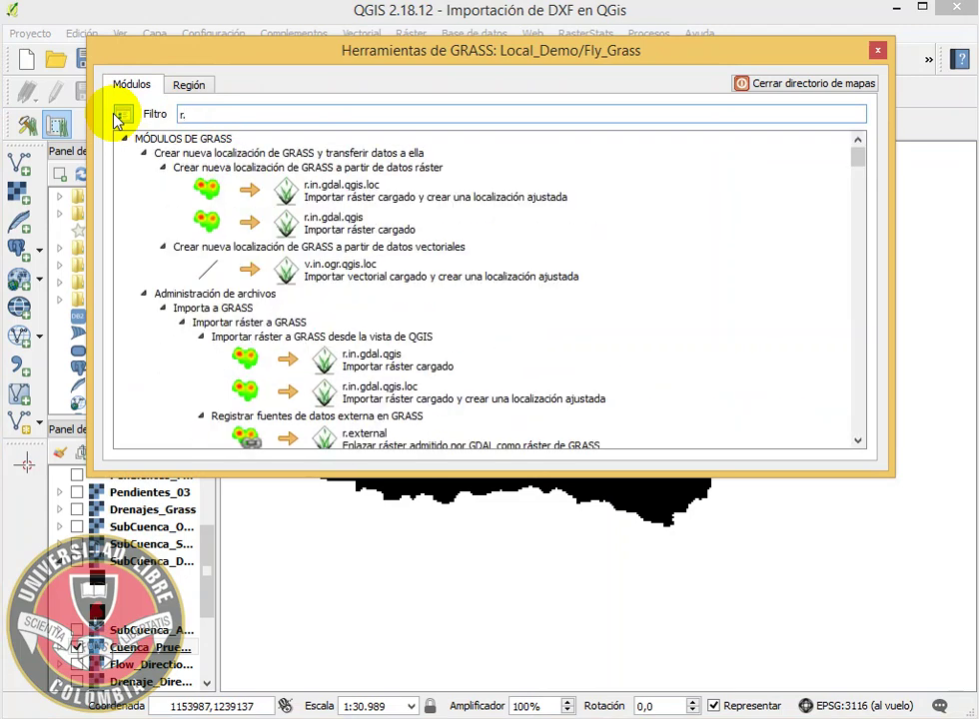
pyautogui.write('to')
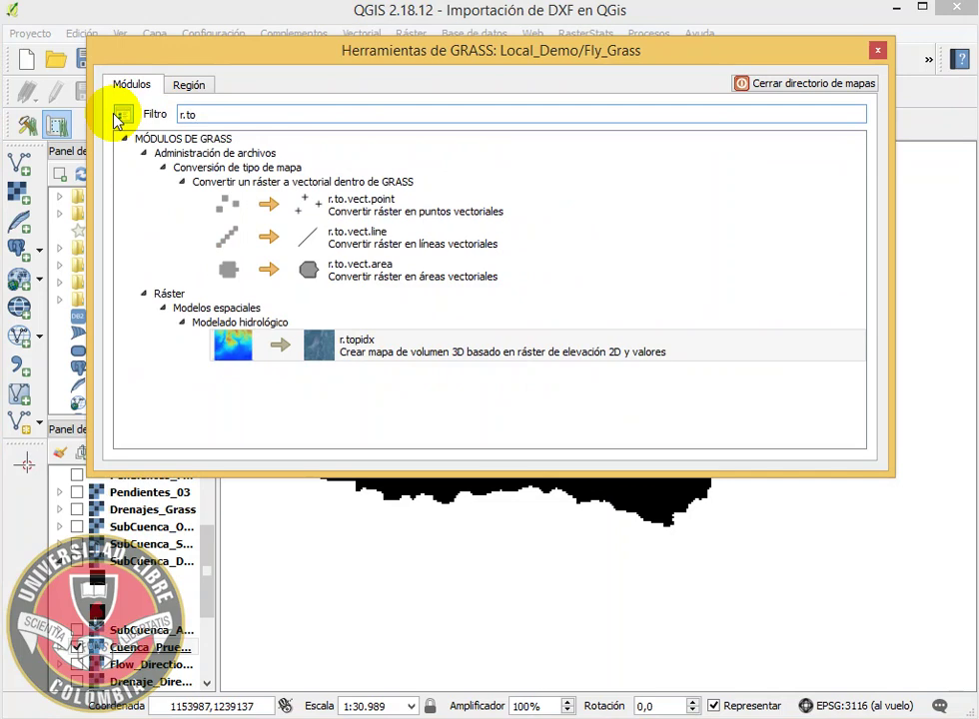
pyautogui.write('.vect')
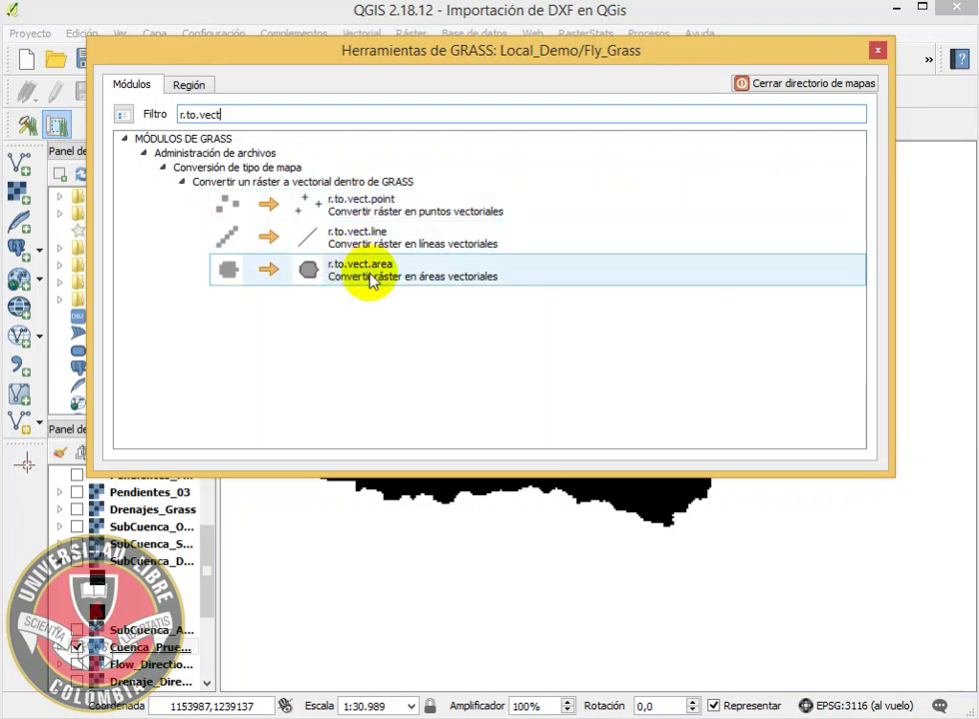
pyautogui.doubleClick(377, 273)
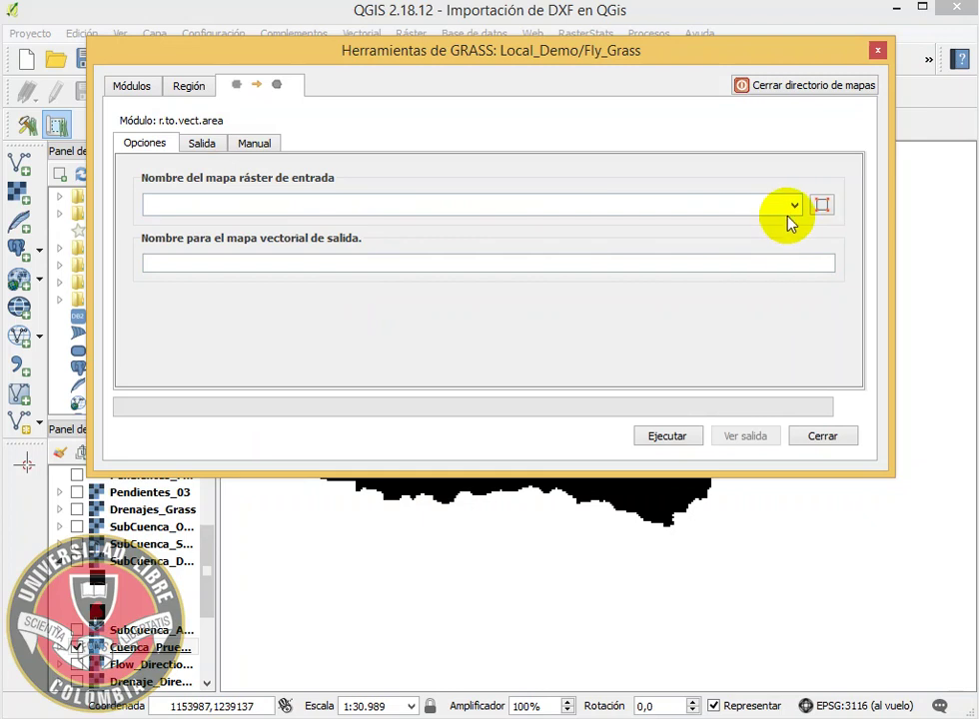
# Convert the raster map Cuenca_Prueba_02 to vector areas, naming the output vector map Cuenca_Prueba_02_Vector
pyautogui.moveTo(649, 48); pyautogui.dragTo(688, 49)
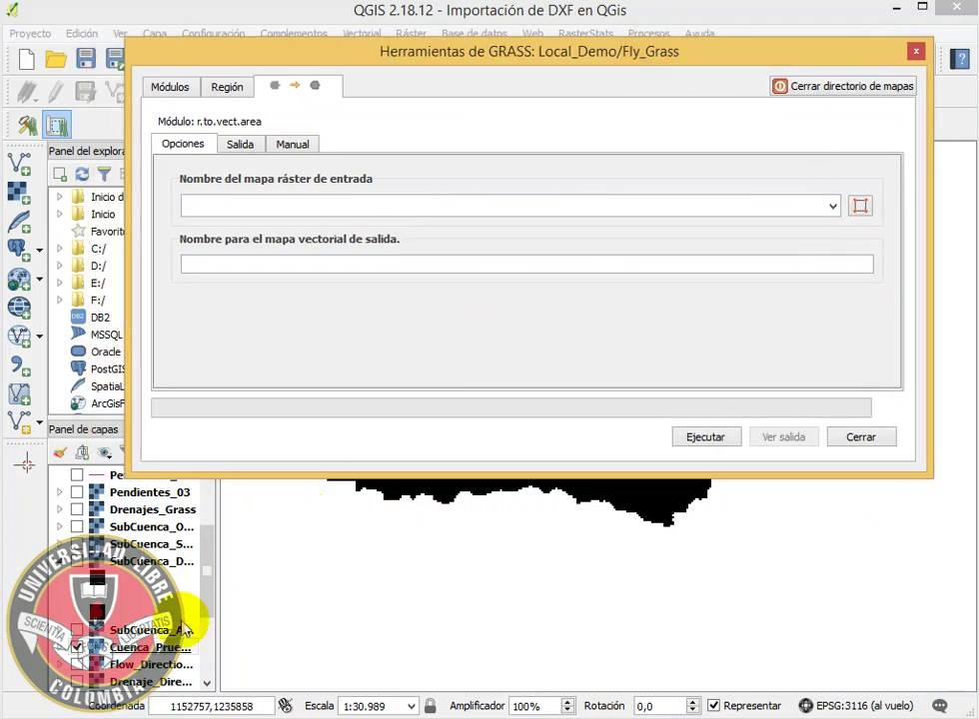
pyautogui.click(832, 206)
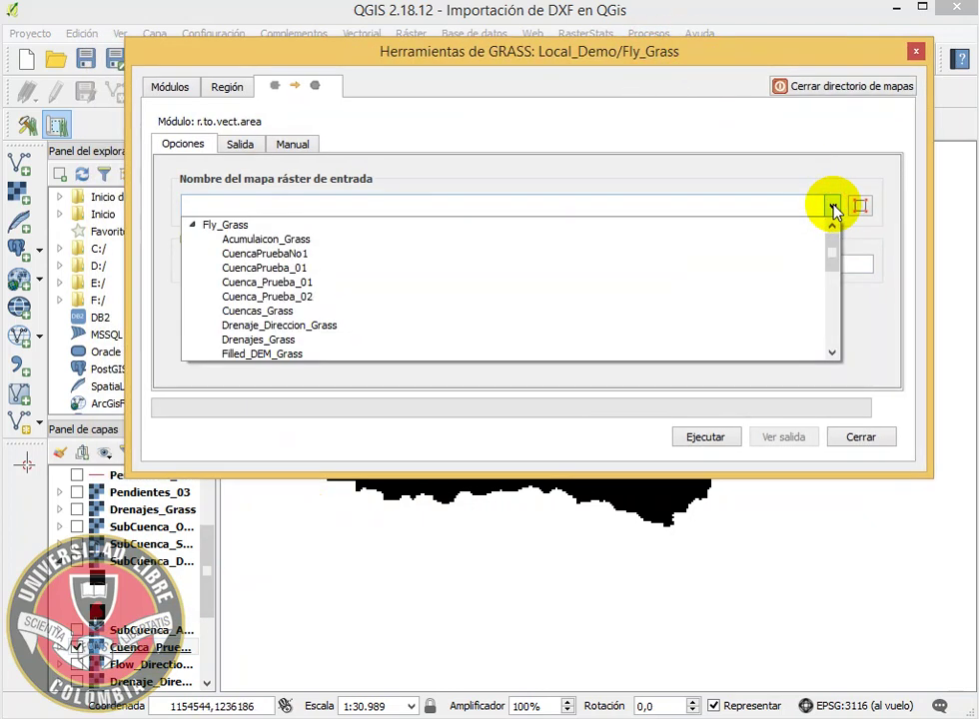
pyautogui.click(360, 298)
pyautogui.click(286, 264)
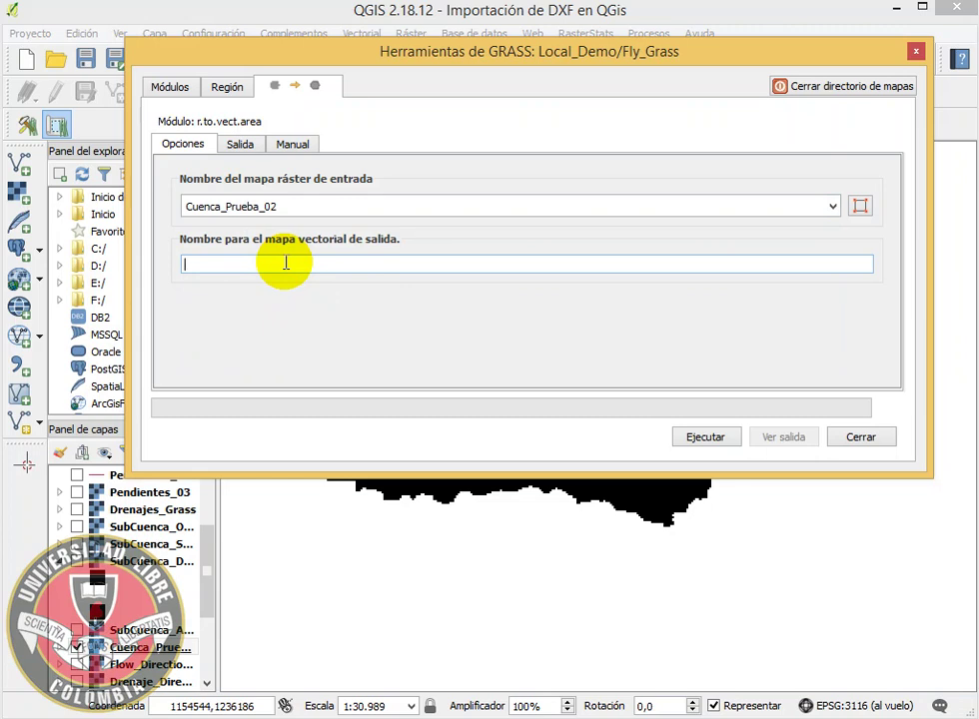
pyautogui.write('Ceunca')
pyautogui.press('BackSpace')
pyautogui.press('BackSpace')
pyautogui.press('BackSpace')
pyautogui.write('uenca_Prueba_02')
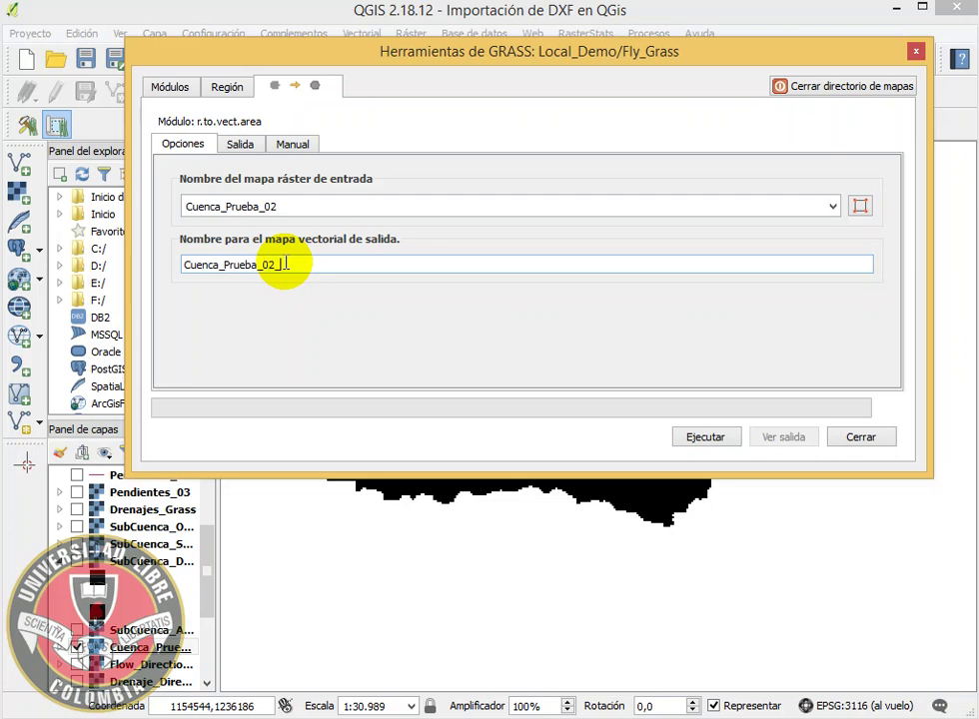
pyautogui.write('_Vector')
pyautogui.click(704, 437)
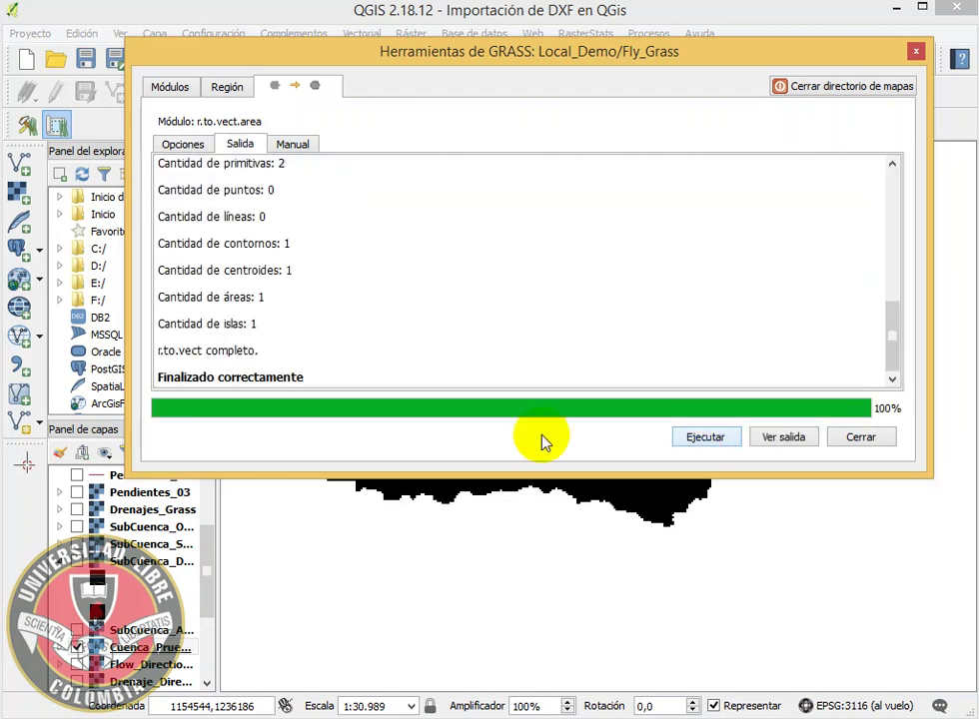
# Load the converted vector output into the map and close the GRASS tools
pyautogui.click(772, 440)
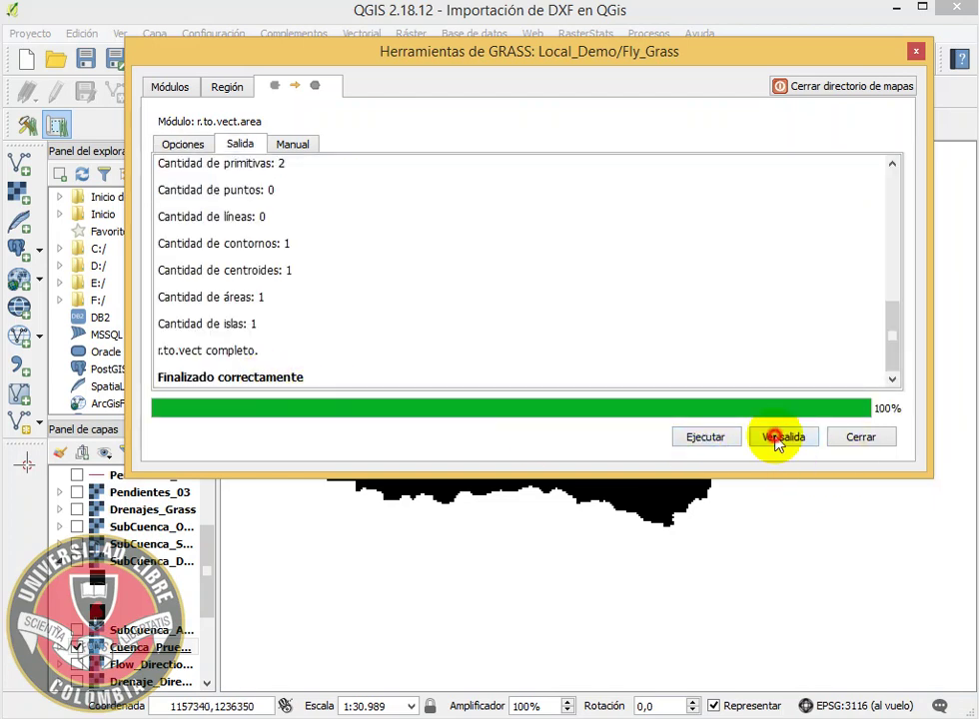
pyautogui.click(861, 440)
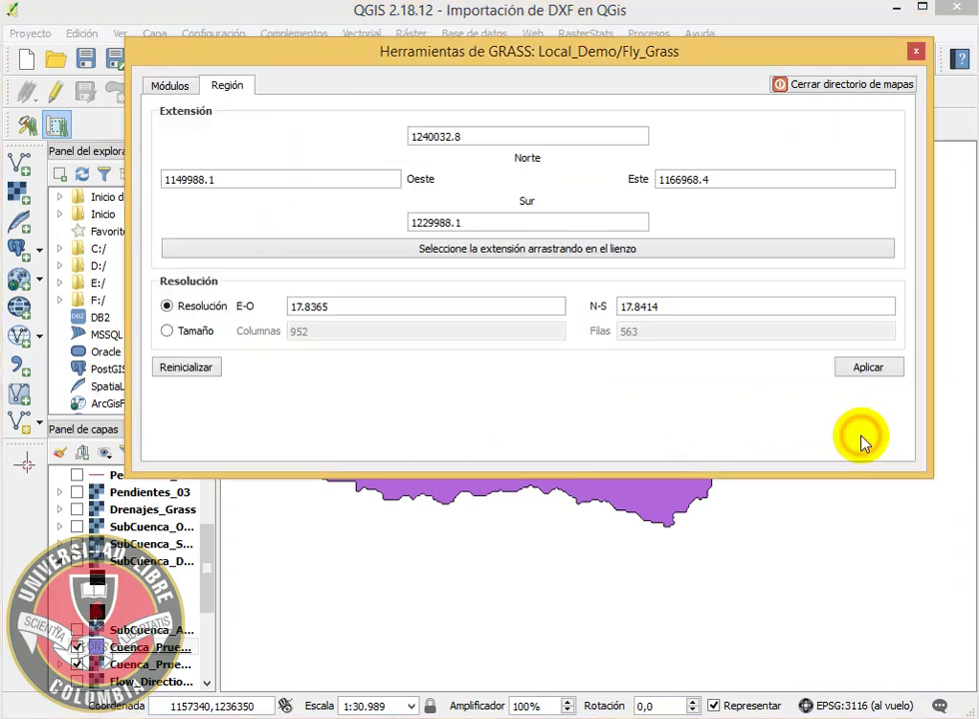
pyautogui.click(914, 51)
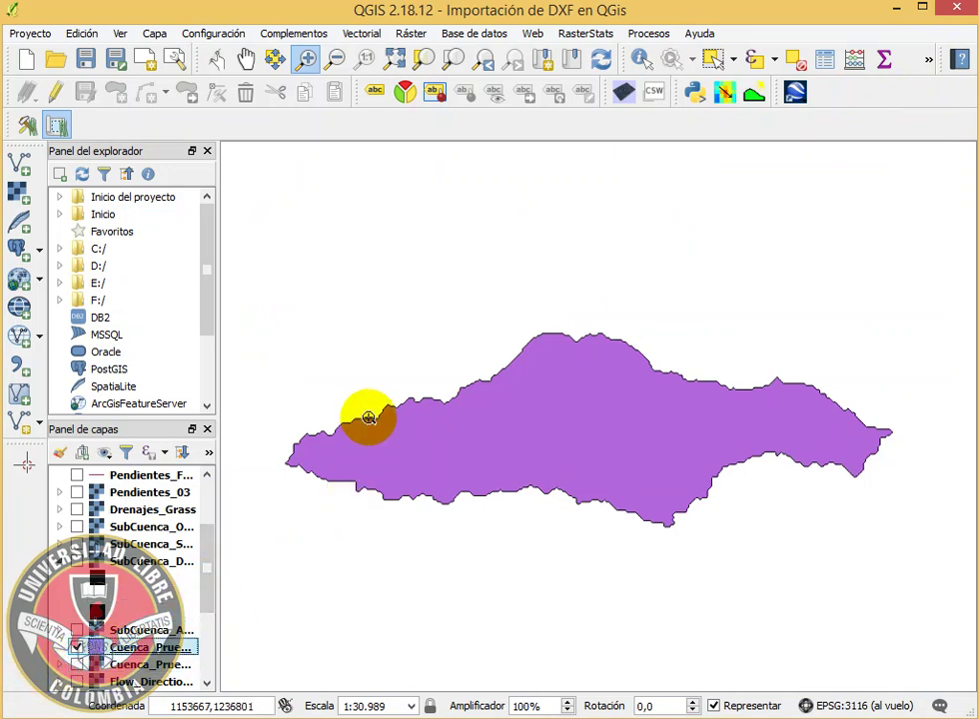
# Open the attribute table of the Cuenca_Prueba_02_Vector layer
pyautogui.moveTo(367, 400); pyautogui.dragTo(462, 419)
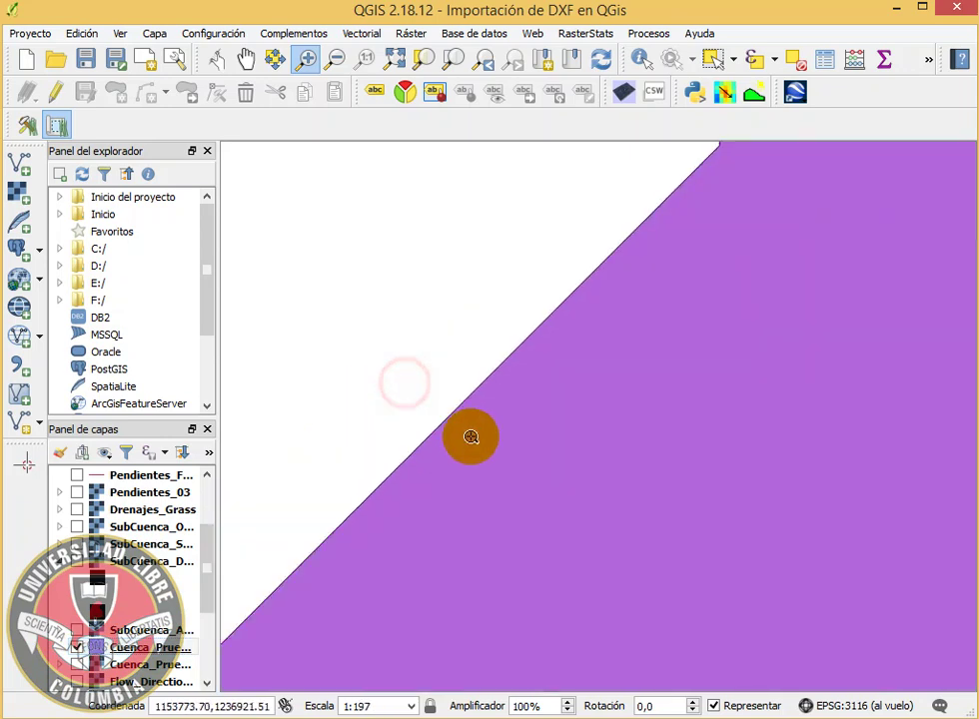
pyautogui.click(394, 62)
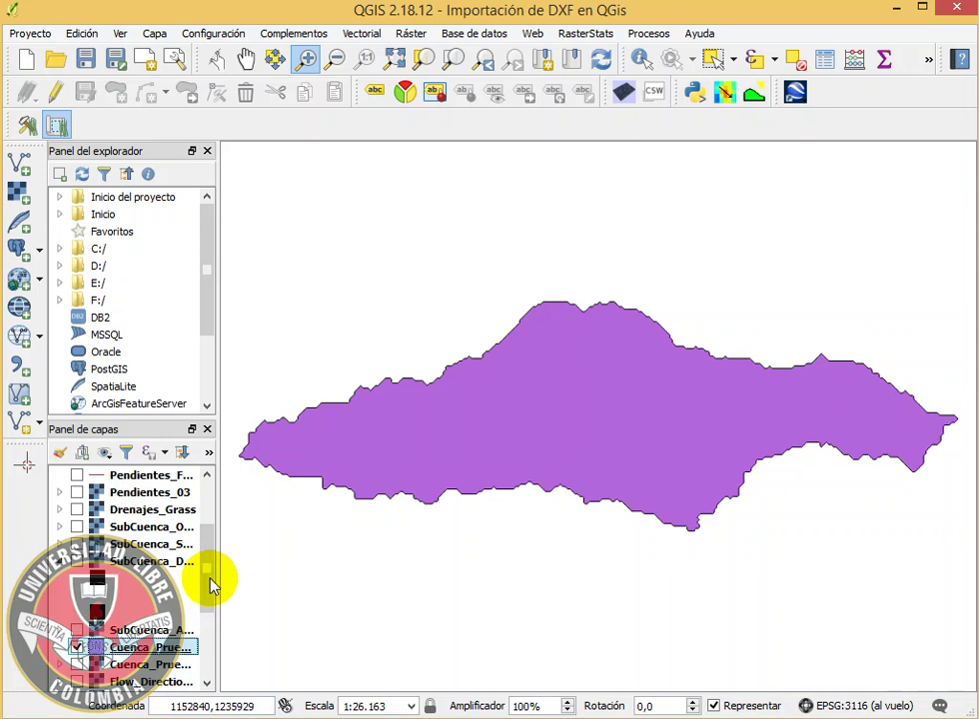
pyautogui.scroll(-3, 212, 579)
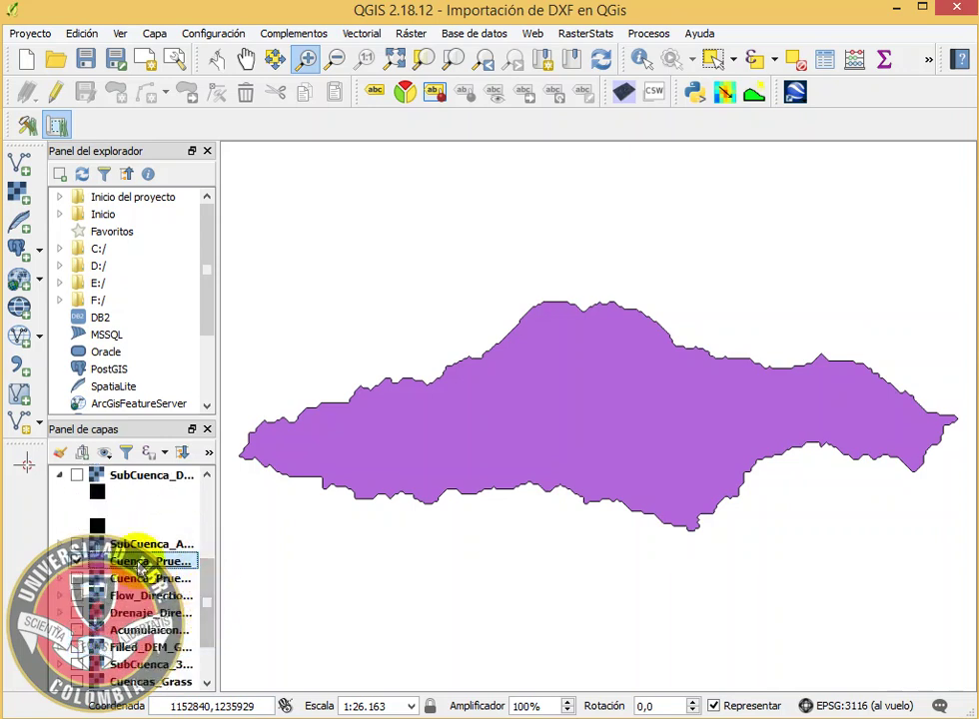
pyautogui.rightClick(160, 564)
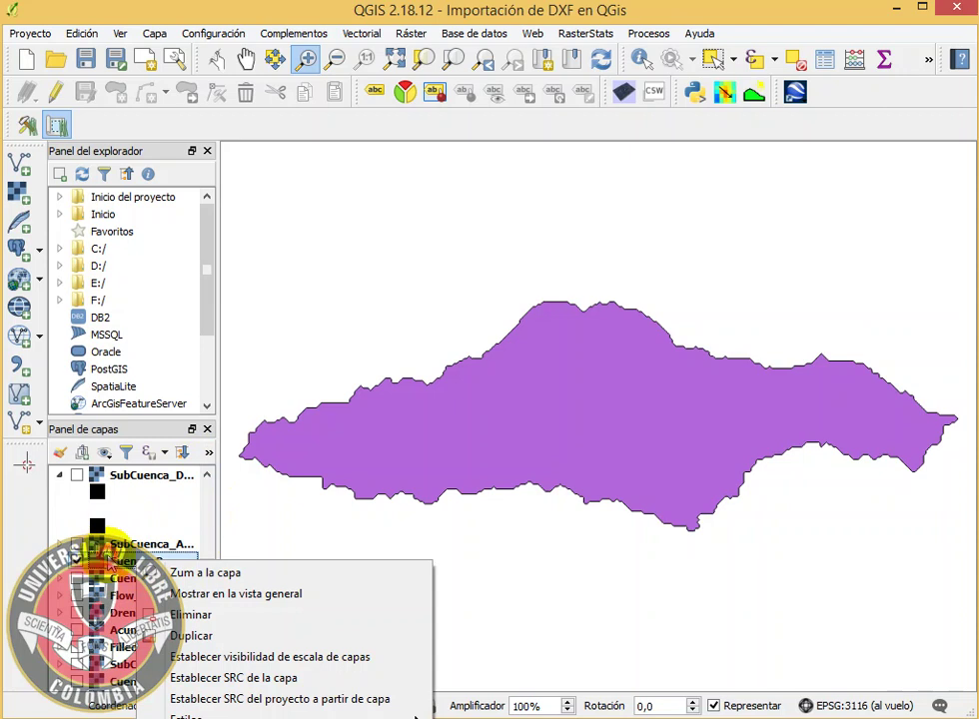
pyautogui.click(159, 546)
pyautogui.moveTo(211, 592); pyautogui.dragTo(207, 632)
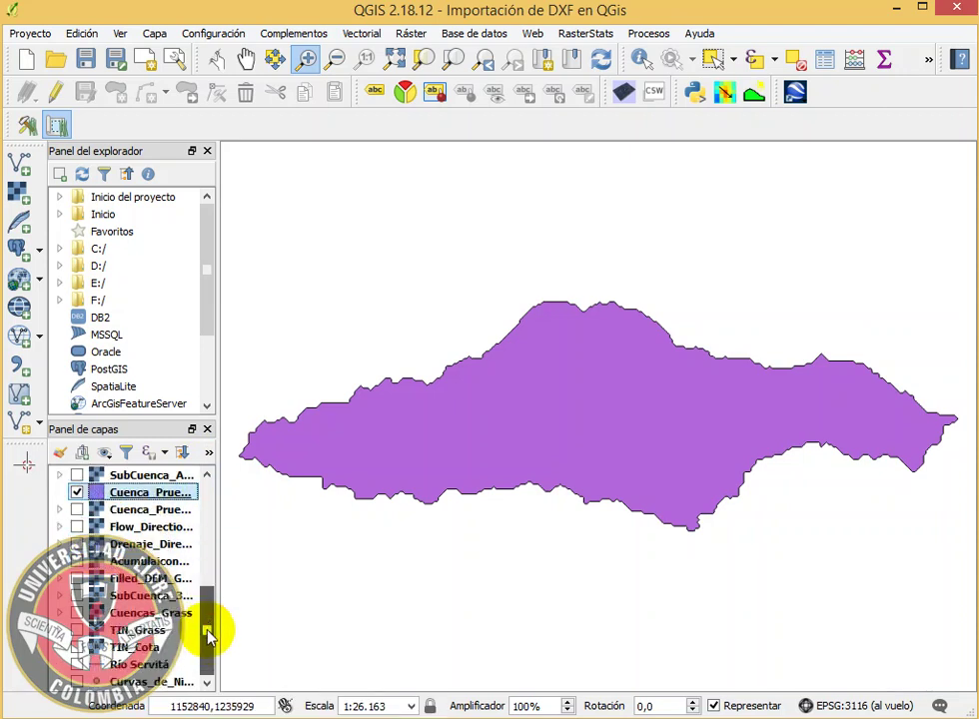
pyautogui.rightClick(132, 492)
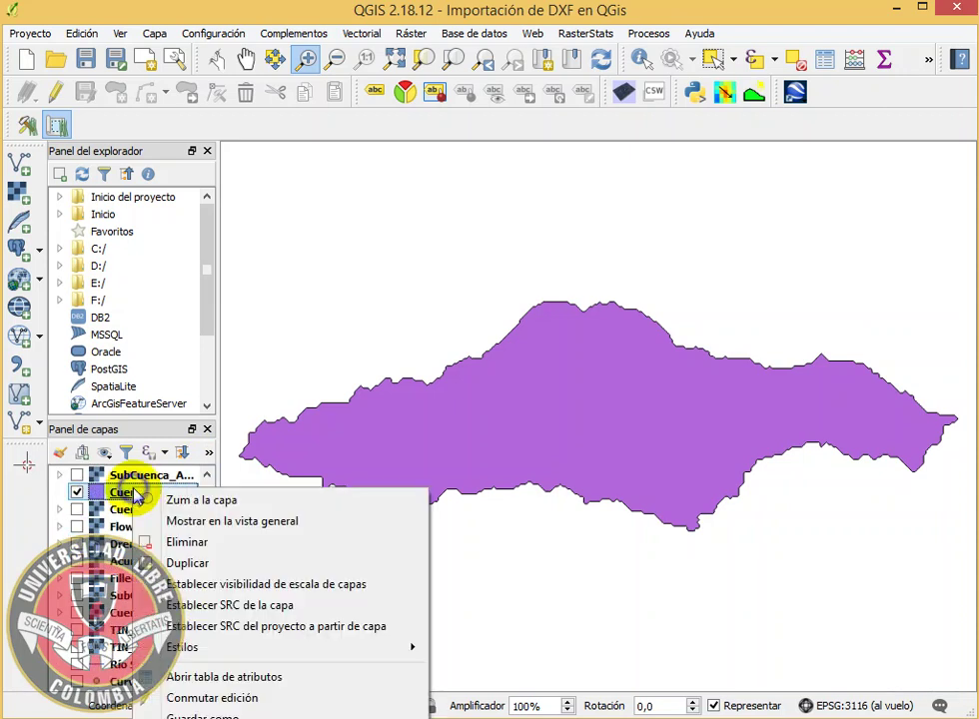
pyautogui.click(213, 687)
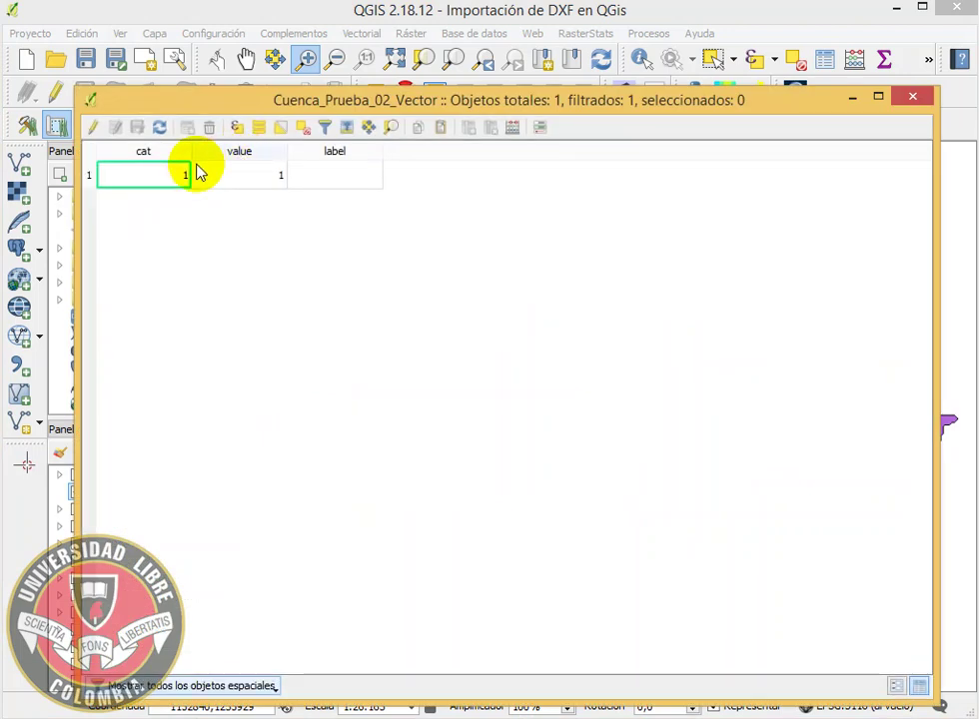
# Try to add a decimal (real) field named AREA to the attribute table with the field calculator, using the expression $area
pyautogui.moveTo(332, 100); pyautogui.dragTo(301, 103)
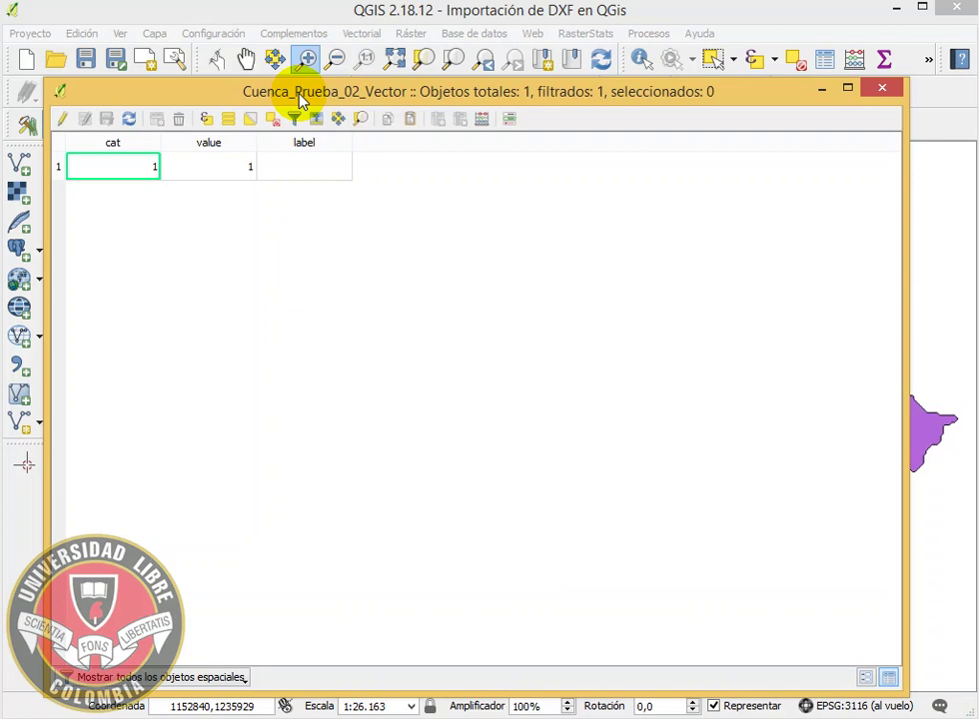
pyautogui.click(480, 120)
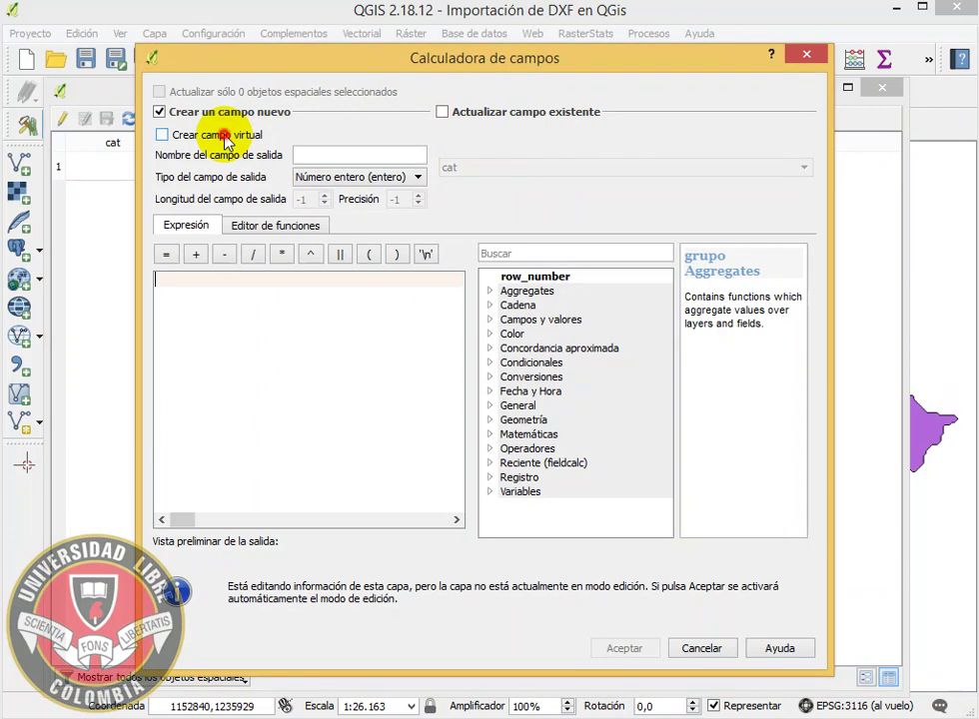
pyautogui.click(224, 139)
pyautogui.click(228, 137)
pyautogui.click(318, 157)
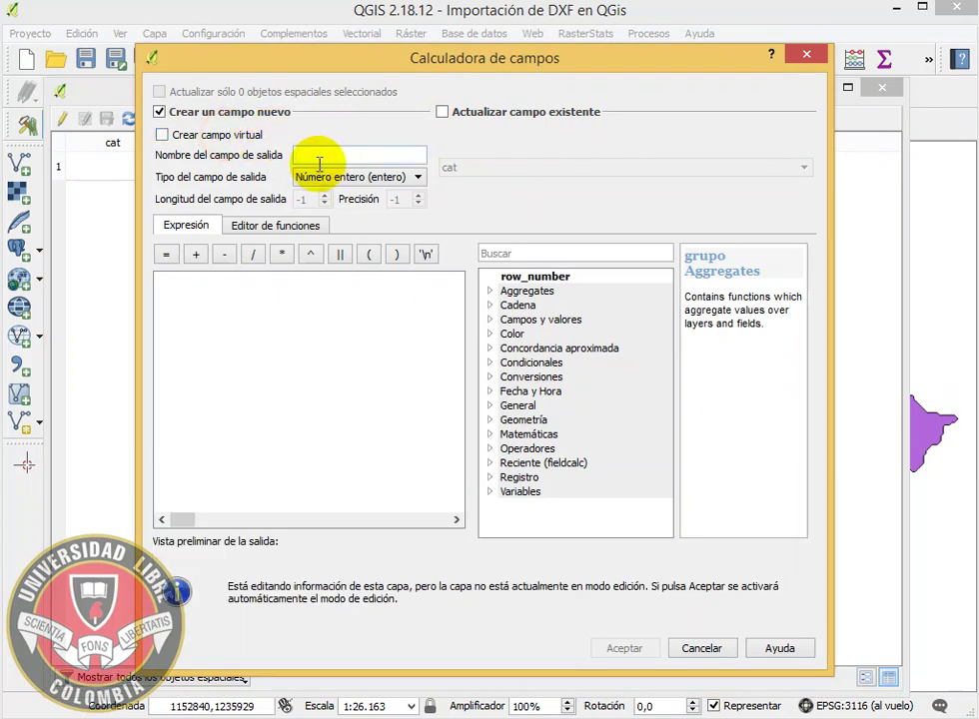
pyautogui.write('AREA')
pyautogui.click(356, 177)
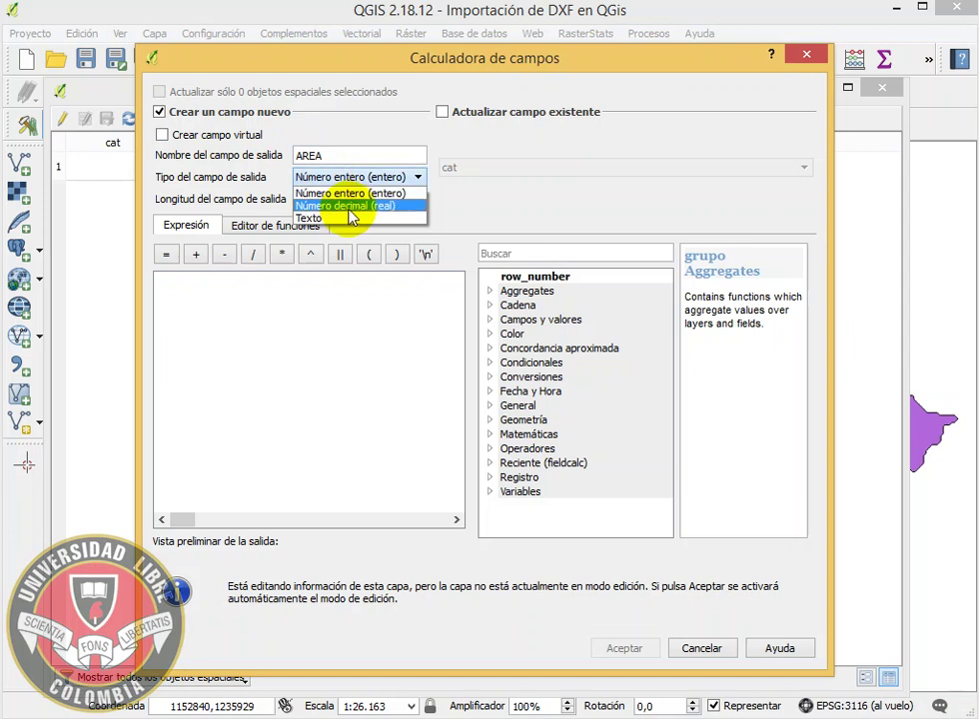
pyautogui.click(355, 204)
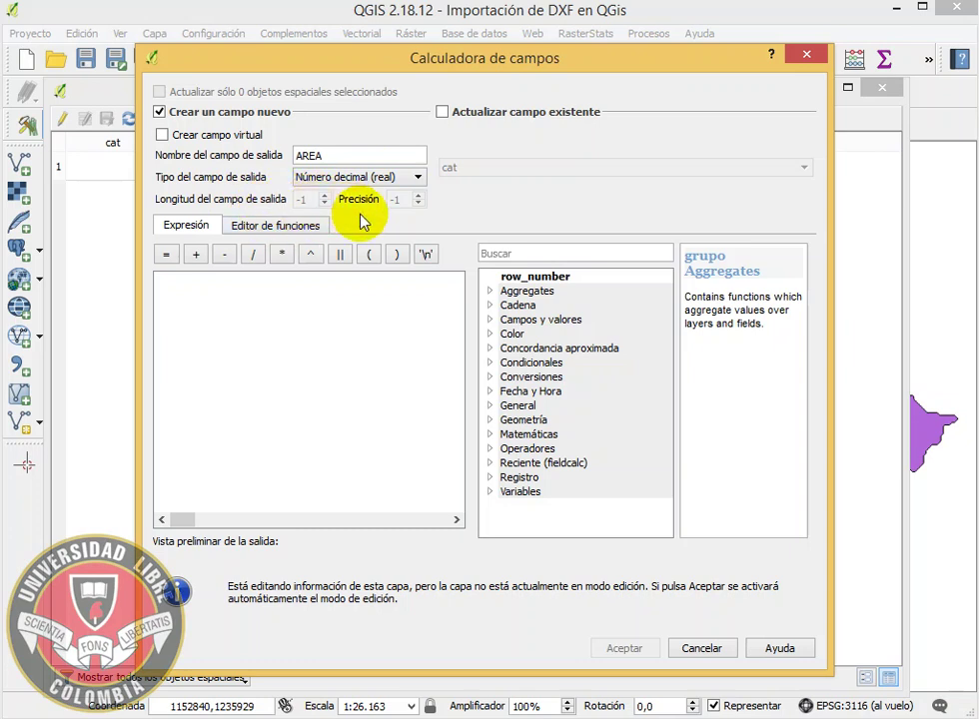
pyautogui.click(490, 420)
pyautogui.doubleClick(526, 449)
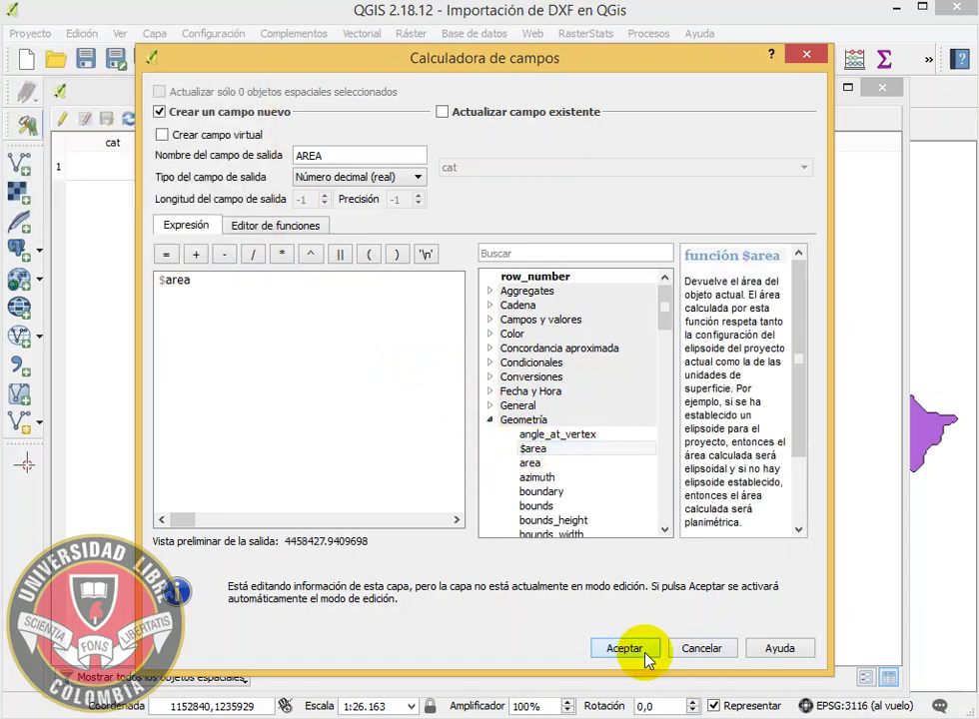
pyautogui.click(619, 648)
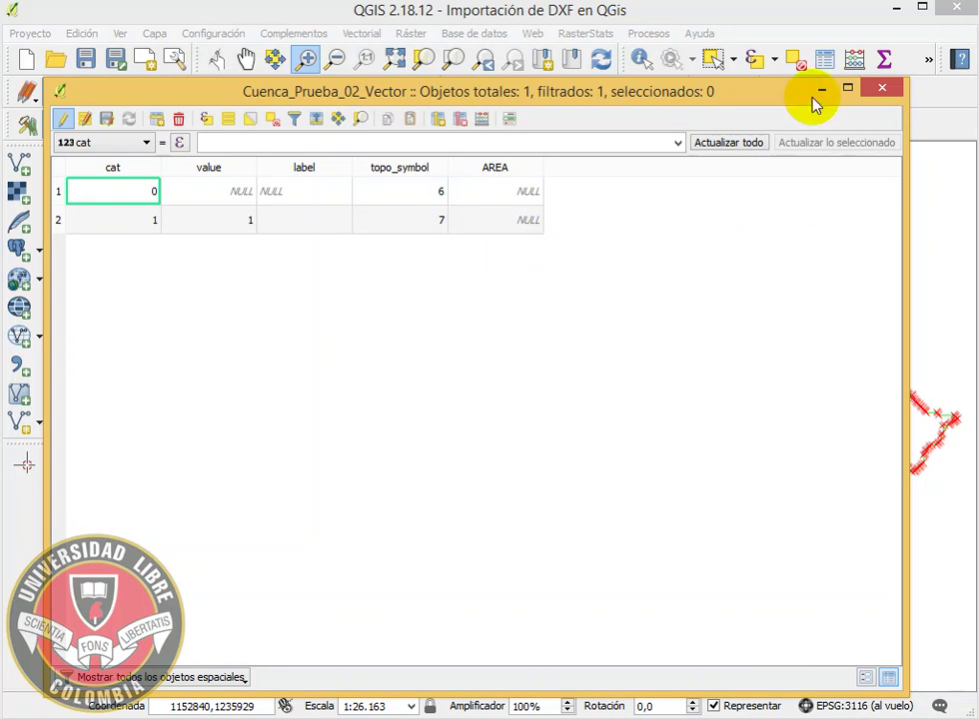
# Stop editing the Cuenca_Prueba_02_Vector layer, discarding the changes, and close its attribute table
pyautogui.click(62, 119)
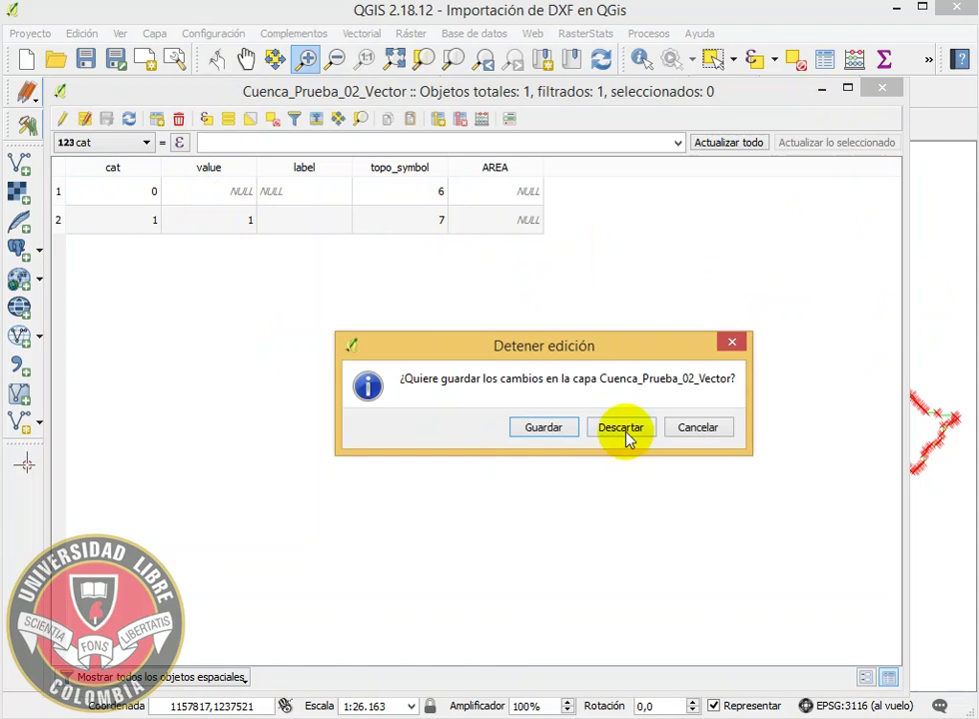
pyautogui.click(626, 432)
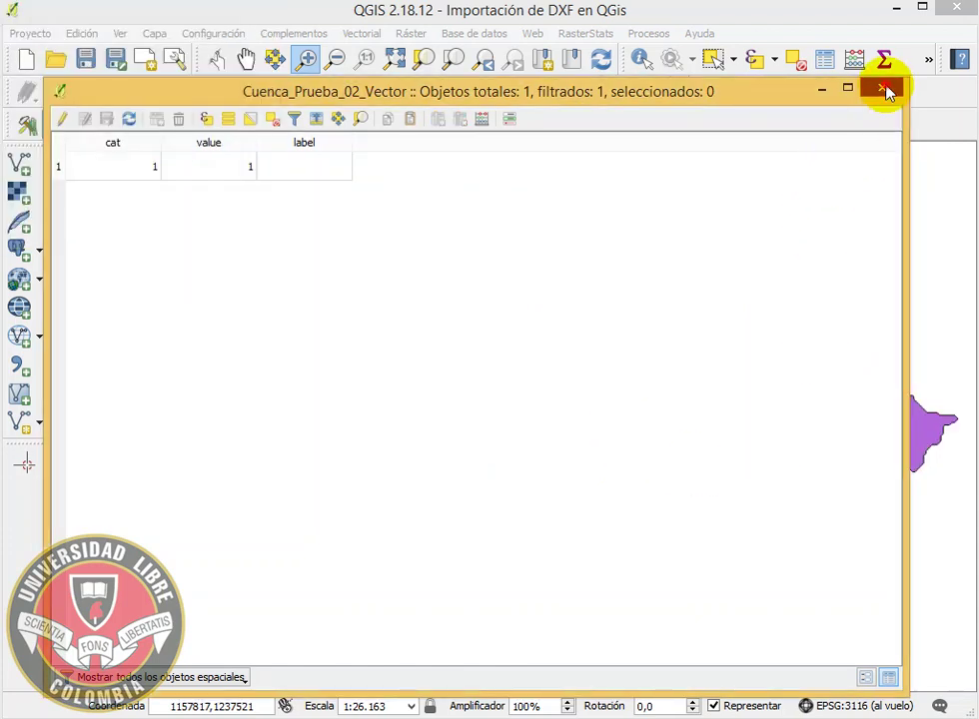
pyautogui.click(885, 90)
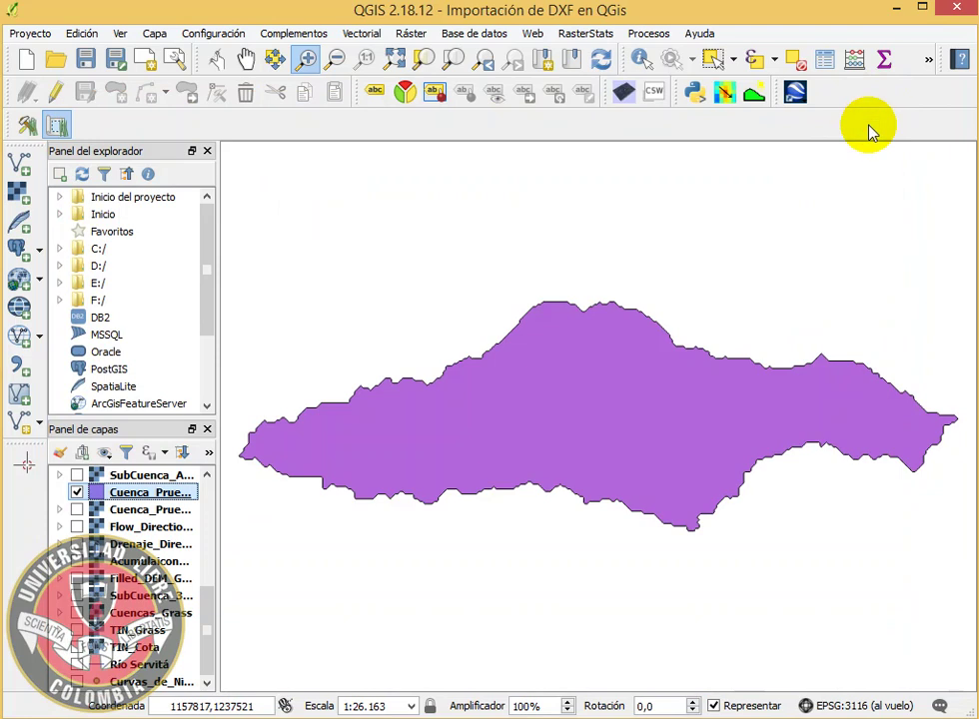
pyautogui.click(153, 35)
pyautogui.click(262, 291)
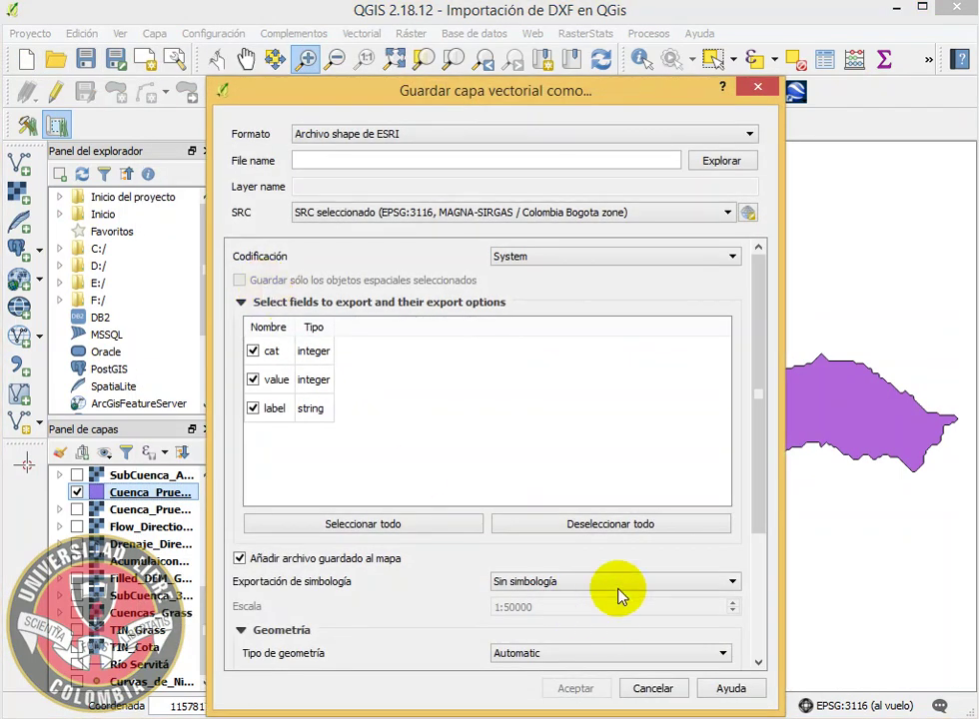
pyautogui.click(652, 688)
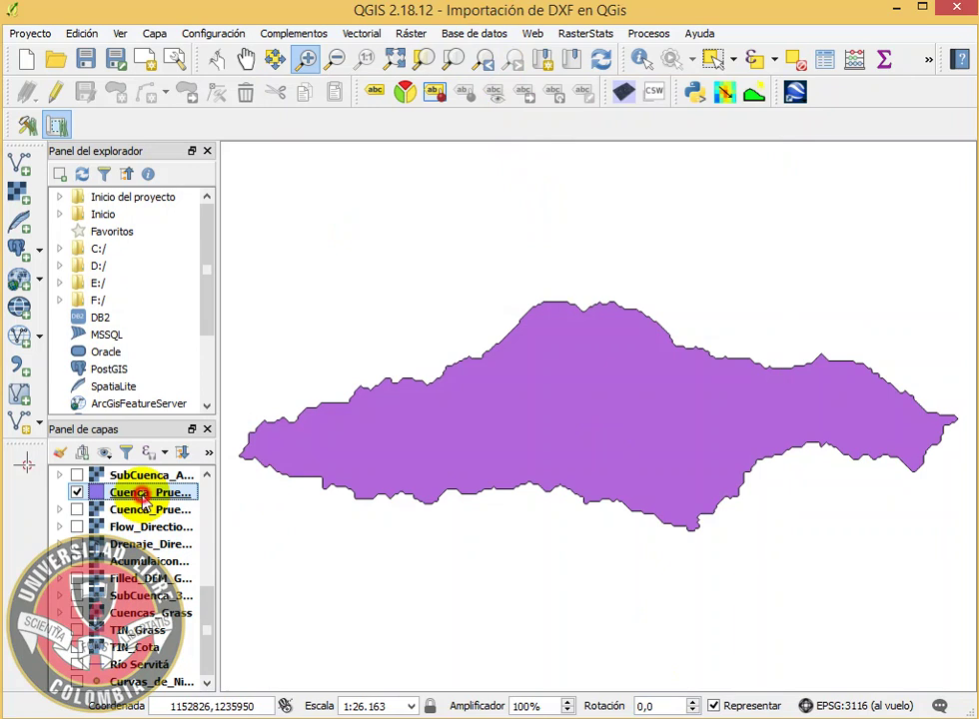
# Compare the watershed's raster layer with its vector layer by switching their visibility, leaving only the vector layer shown
pyautogui.click(77, 493)
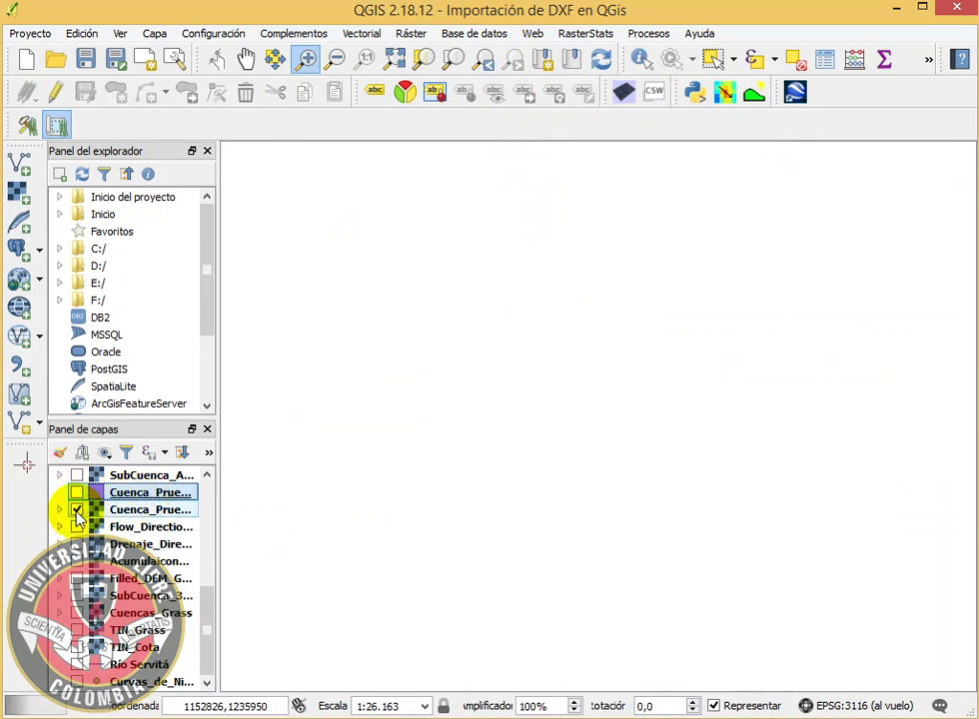
pyautogui.click(77, 510)
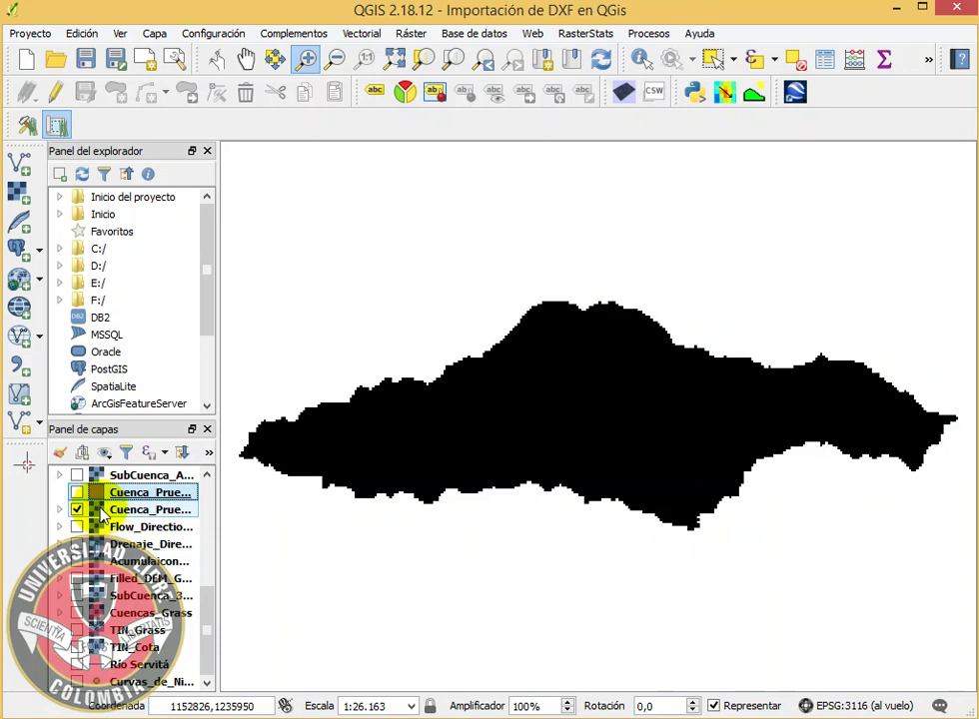
pyautogui.click(76, 510)
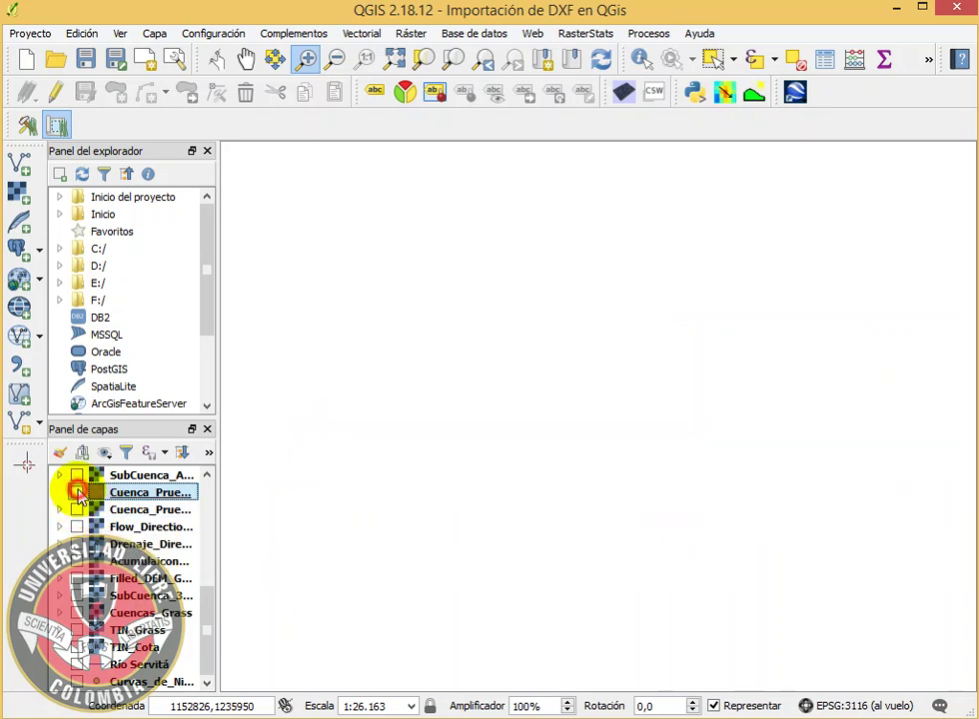
pyautogui.click(77, 492)
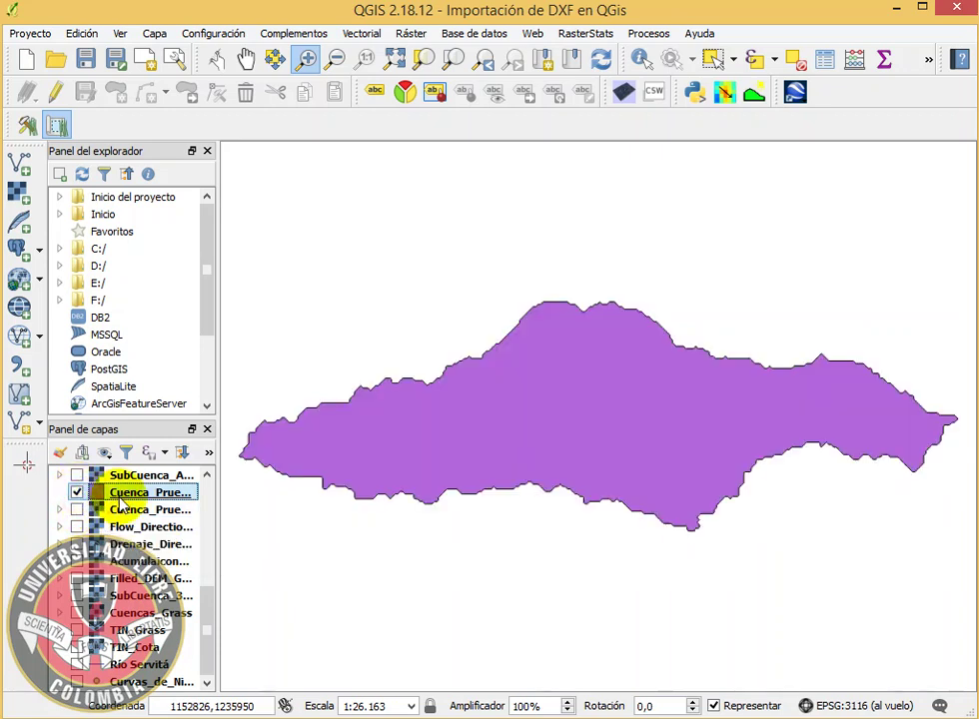
# Open the GRASS tools and show the list of modules
pyautogui.click(293, 33)
pyautogui.moveTo(413, 126)
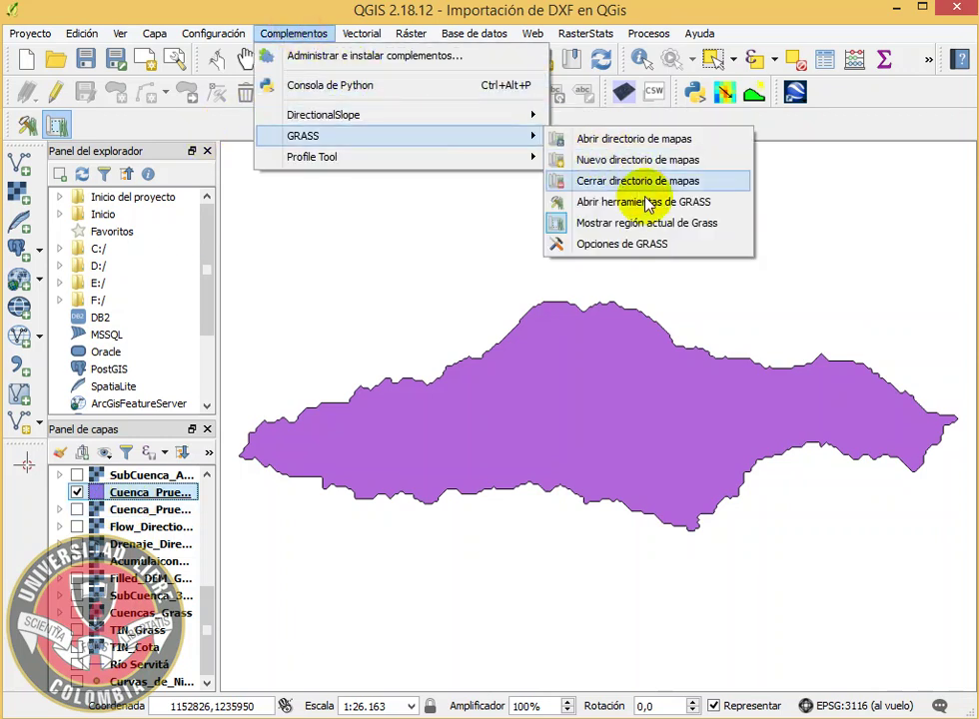
pyautogui.click(592, 201)
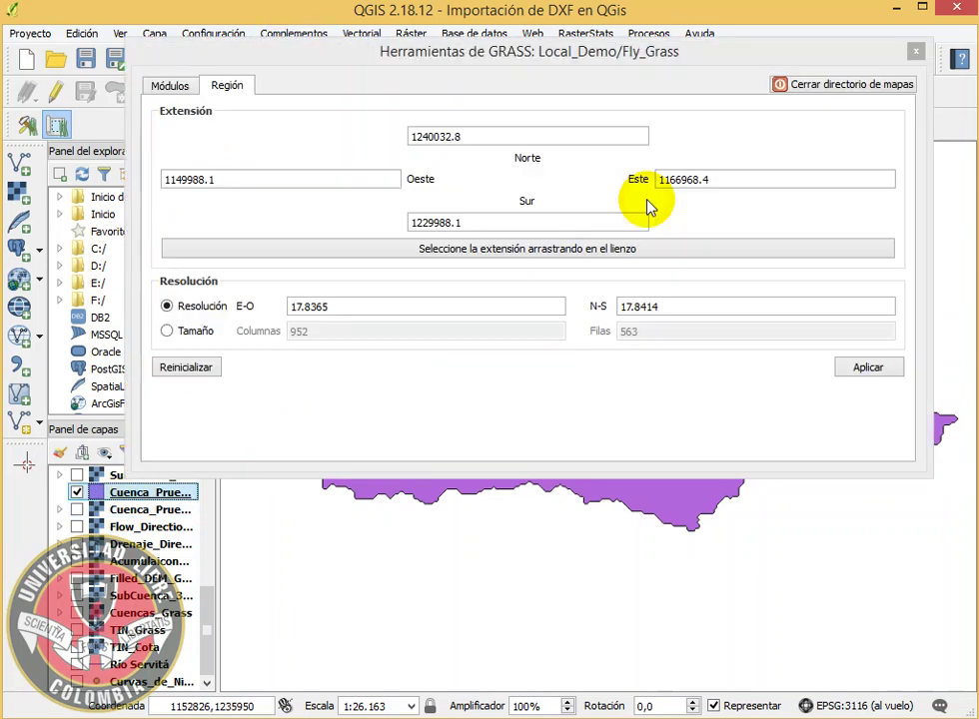
pyautogui.click(170, 85)
# Filter the GRASS modules by "v.out" and open the v.out.dxf module
pyautogui.moveTo(290, 114); pyautogui.dragTo(229, 115)
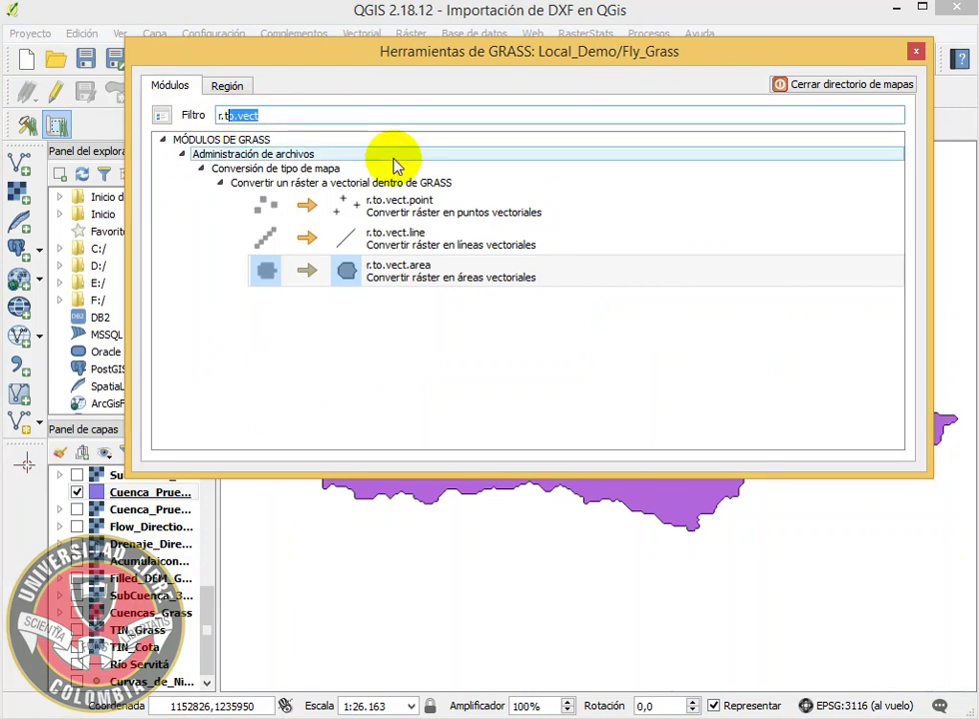
pyautogui.press('BackSpace')
pyautogui.press('BackSpace')
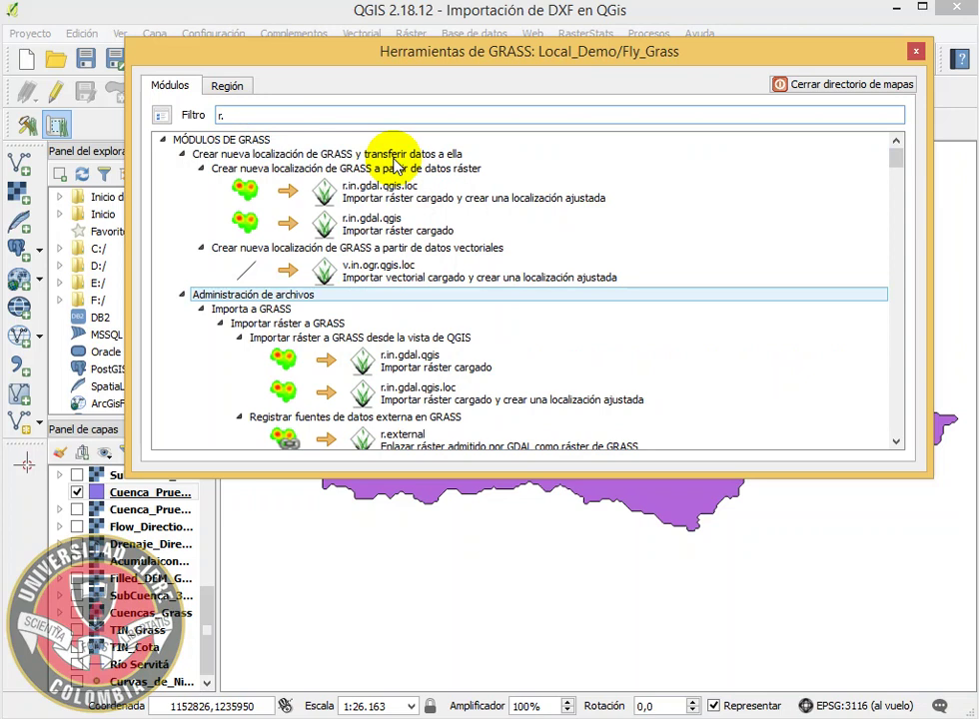
pyautogui.press('BackSpace')
pyautogui.press('BackSpace')
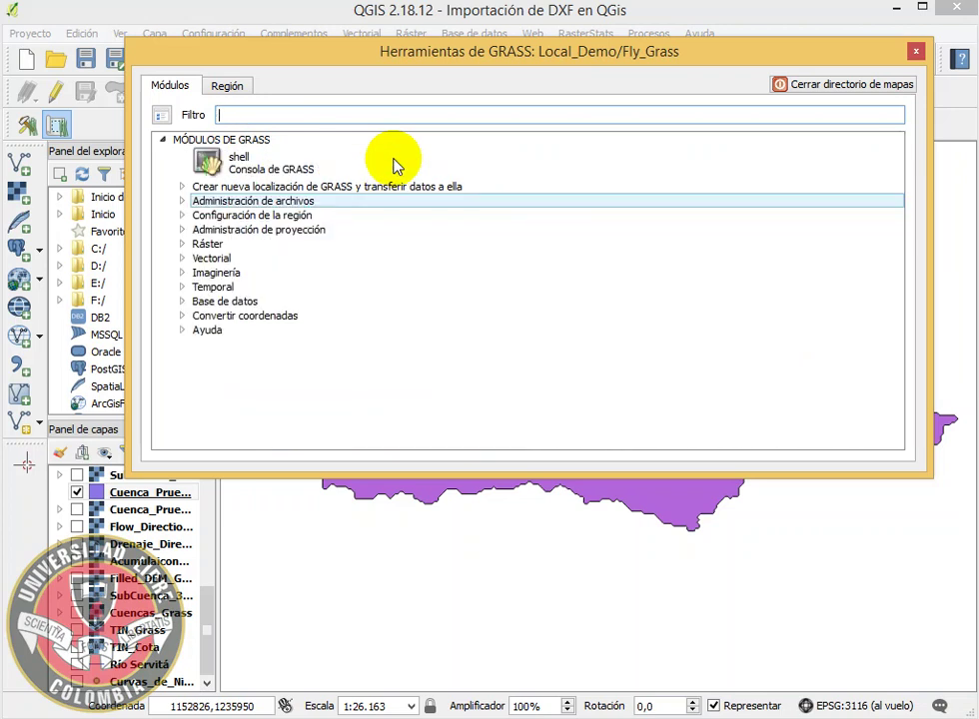
pyautogui.write('v')
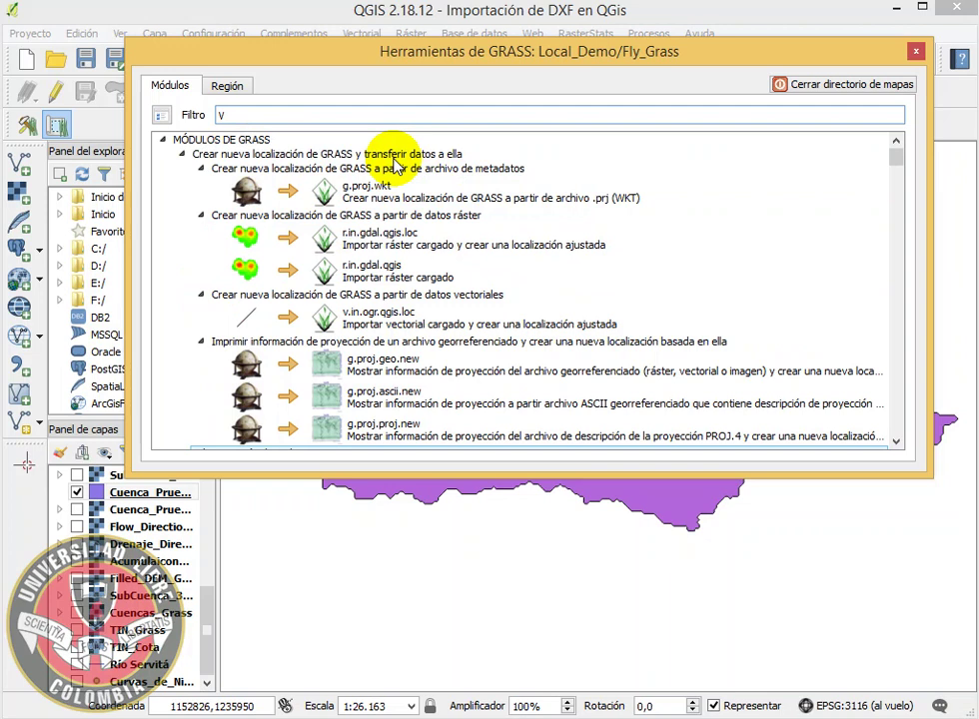
pyautogui.press('BackSpace')
pyautogui.write('v.')
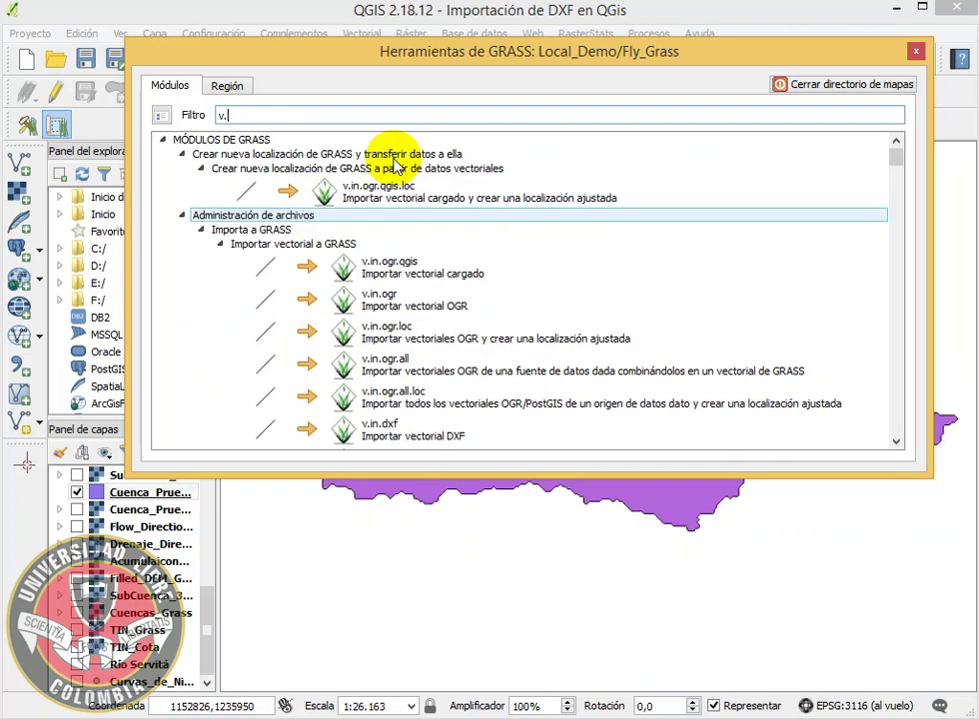
pyautogui.write('o')
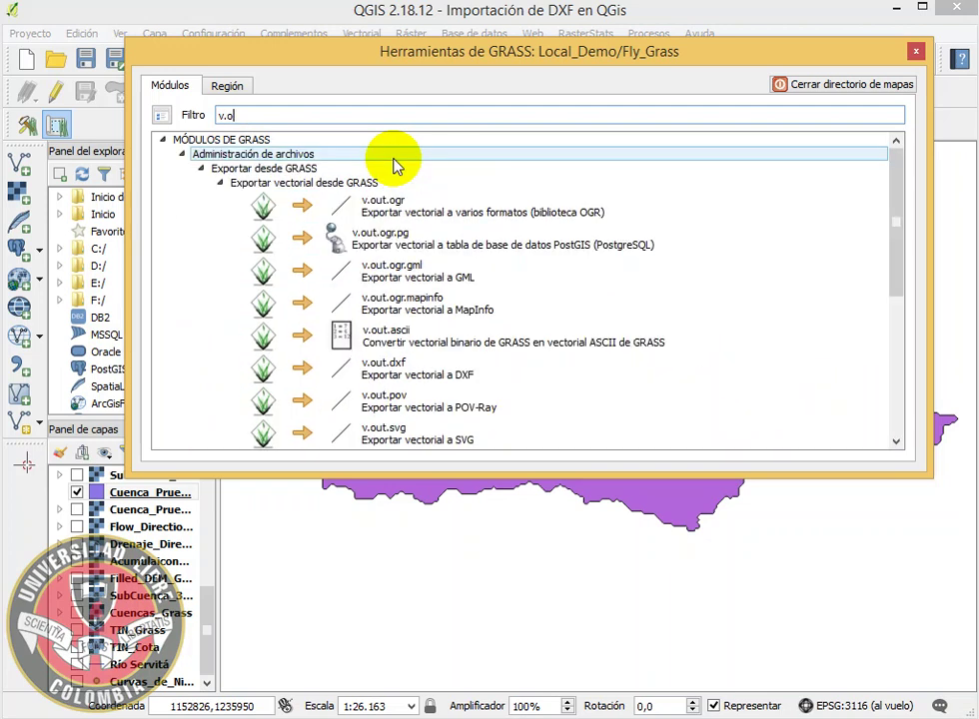
pyautogui.write('ut')
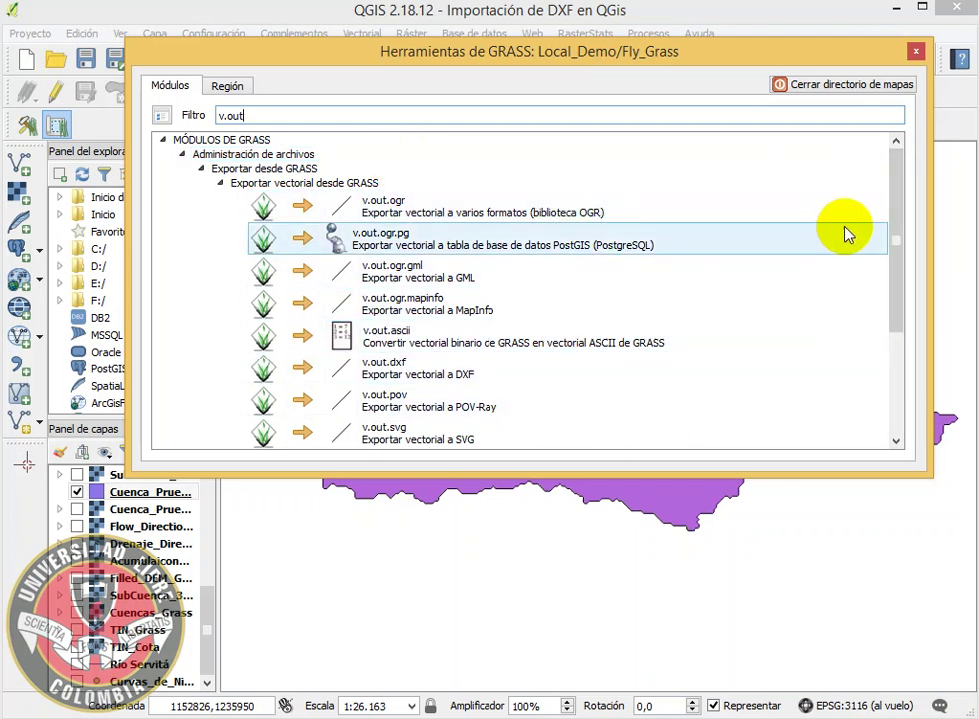
pyautogui.moveTo(896, 219)
pyautogui.mouseDown()
pyautogui.moveTo(916, 330)
pyautogui.moveTo(911, 218)
pyautogui.mouseUp()
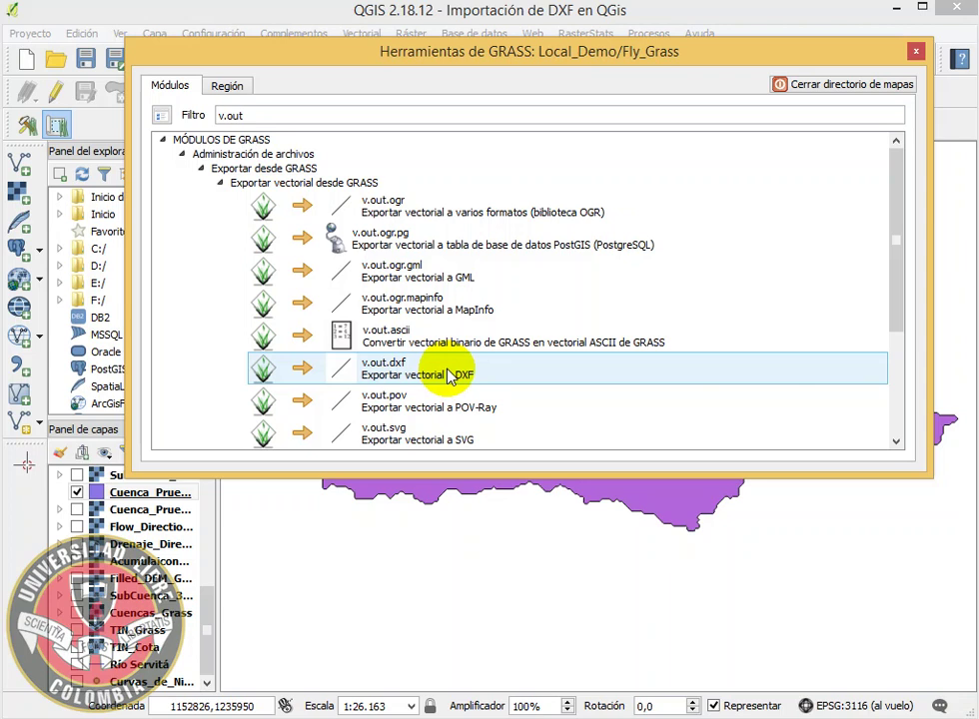
pyautogui.doubleClick(447, 376)
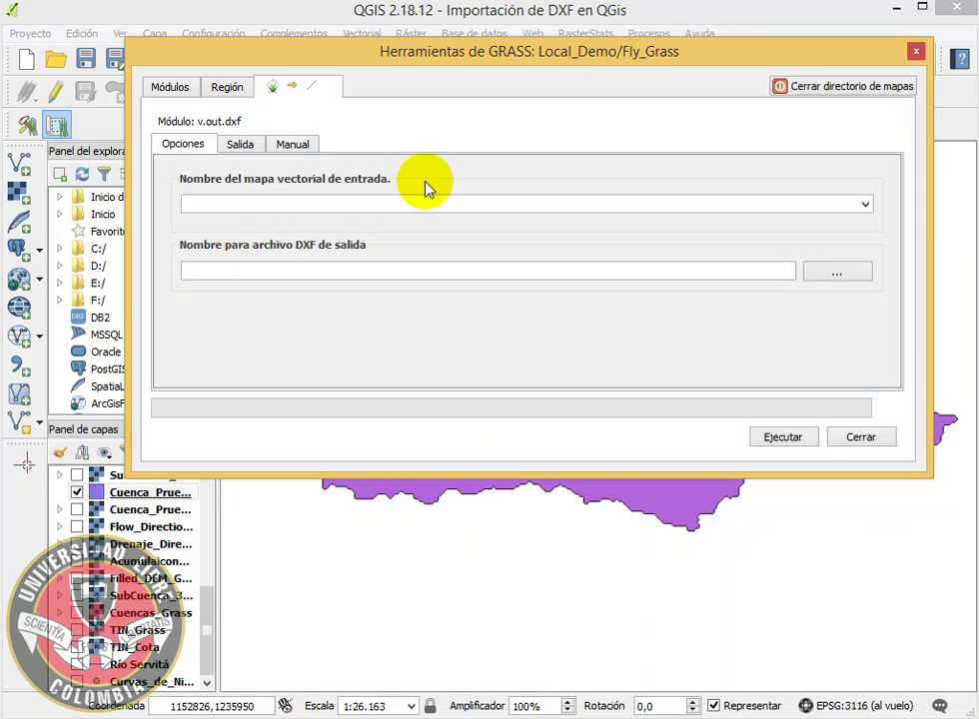
# Set Cuenca_Prueba_02_Vector as the input vector map and browse for the DXF output location to F:\FLY\SIG_2017\Clase\AutoCAD\Grass_Project
pyautogui.click(865, 206)
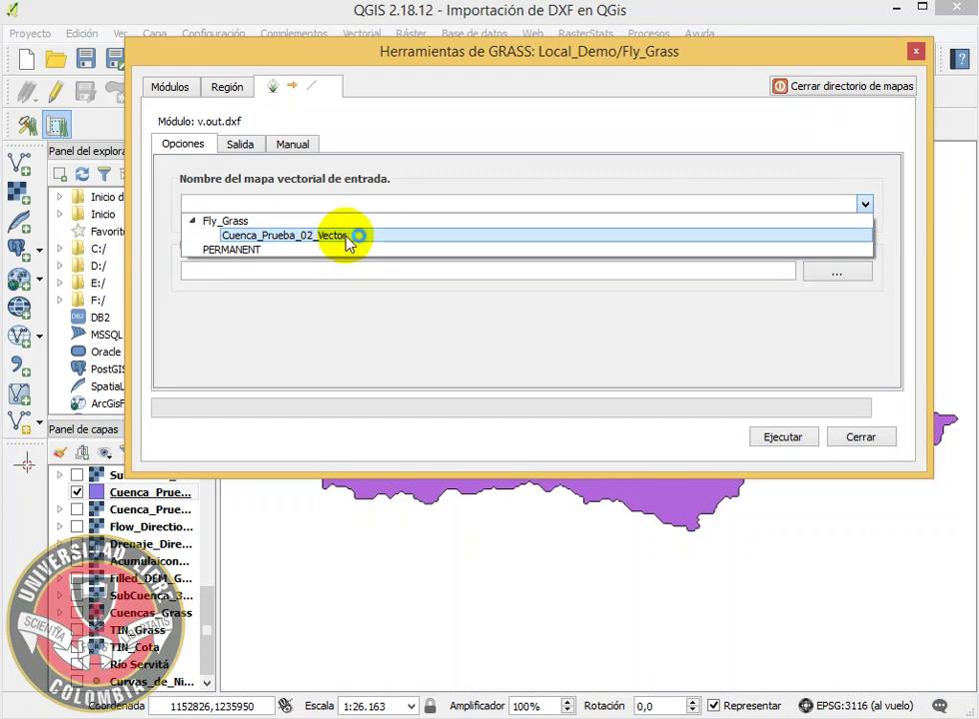
pyautogui.click(286, 237)
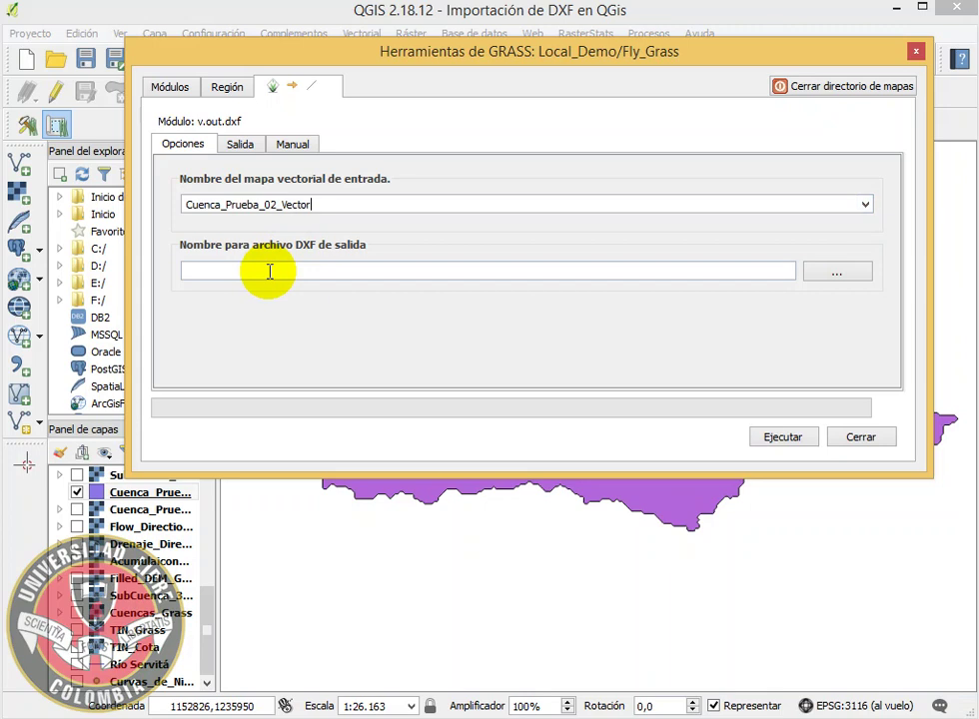
pyautogui.click(833, 277)
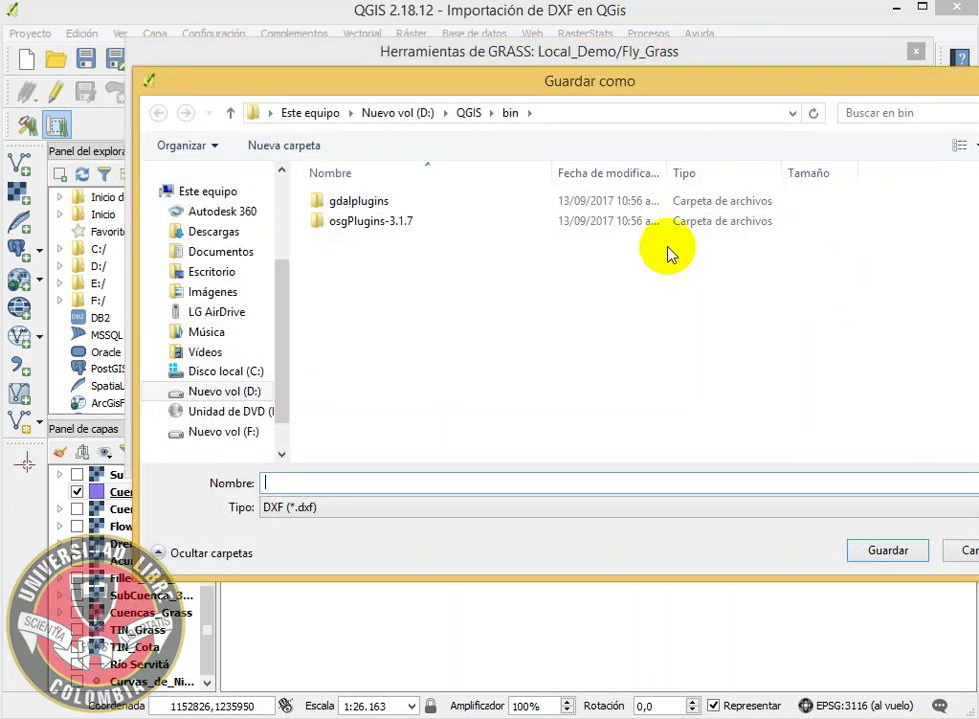
pyautogui.click(219, 436)
pyautogui.doubleClick(373, 320)
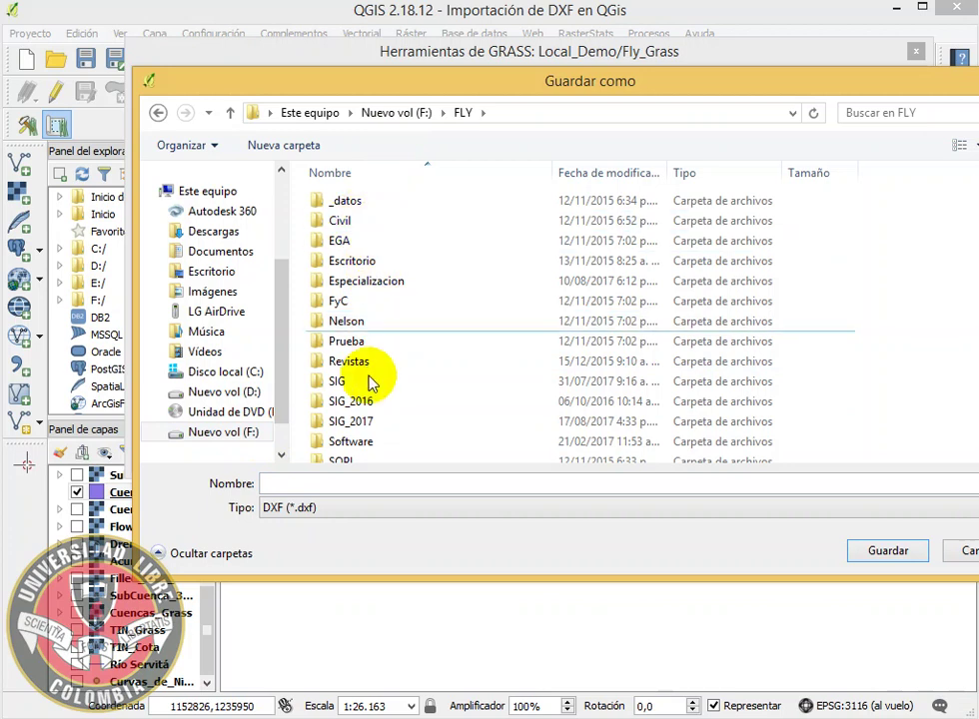
pyautogui.doubleClick(390, 421)
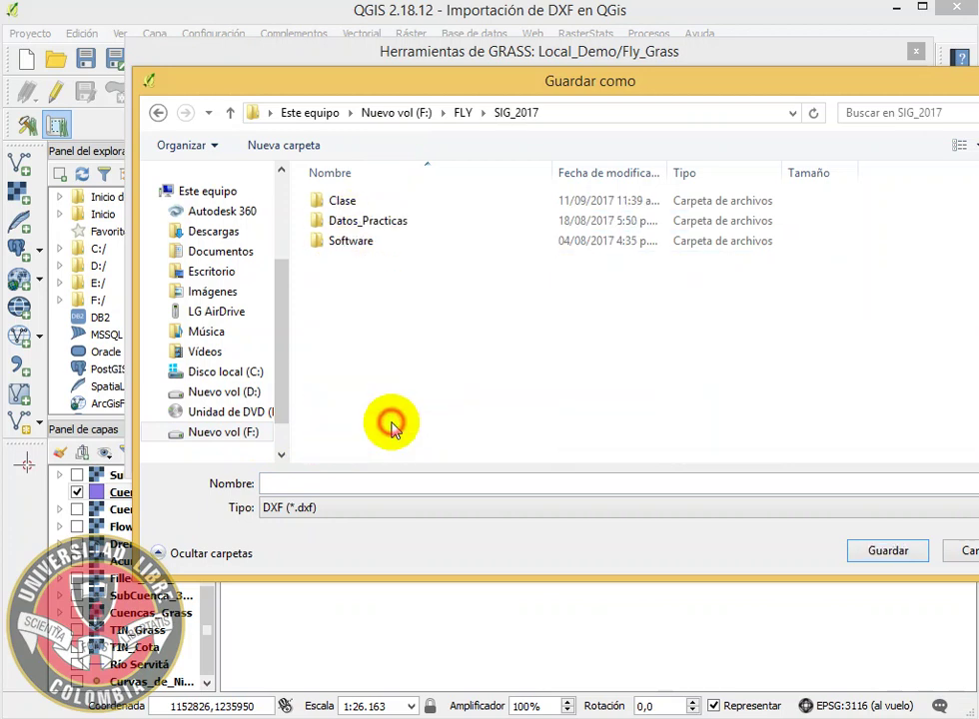
pyautogui.doubleClick(351, 201)
pyautogui.doubleClick(370, 221)
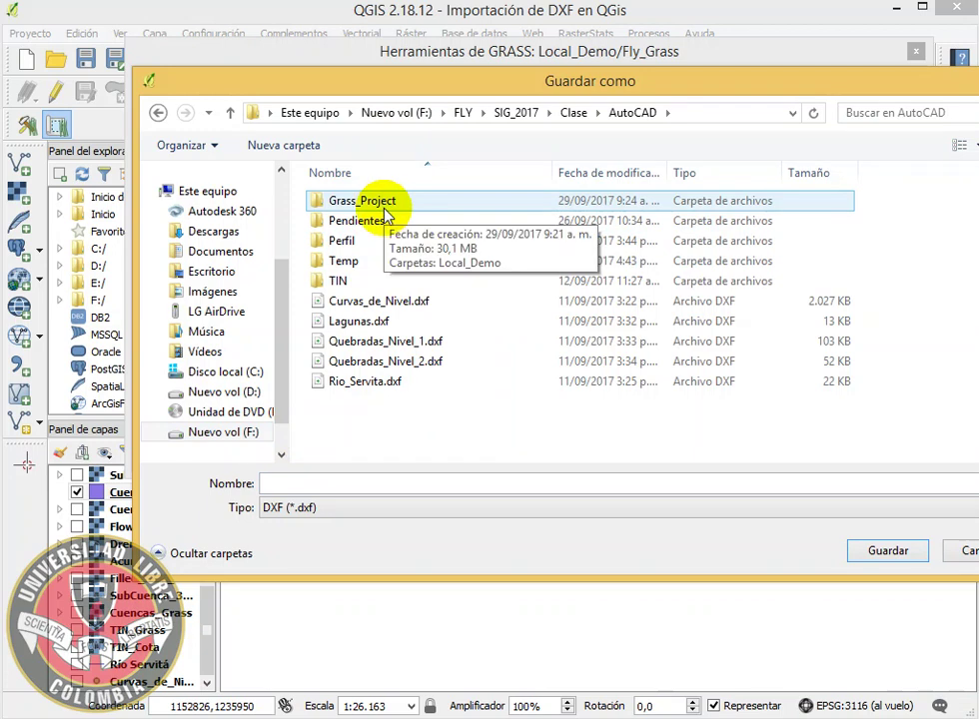
pyautogui.doubleClick(379, 203)
# Create a folder named Export inside Grass_Project and open it as the save location
pyautogui.click(389, 308)
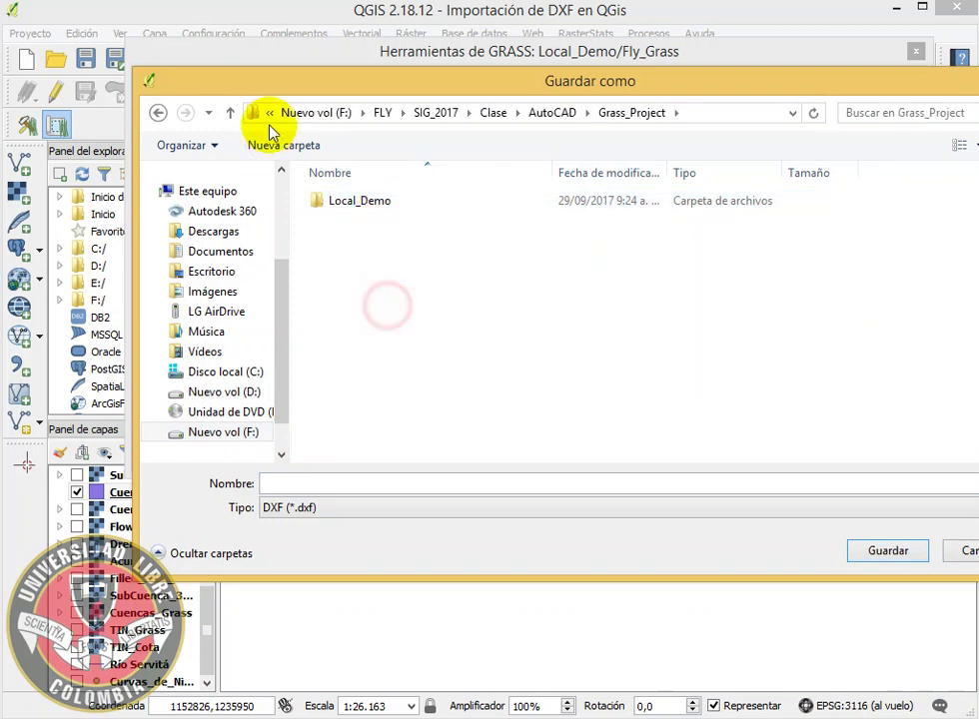
pyautogui.click(282, 152)
pyautogui.write('E')
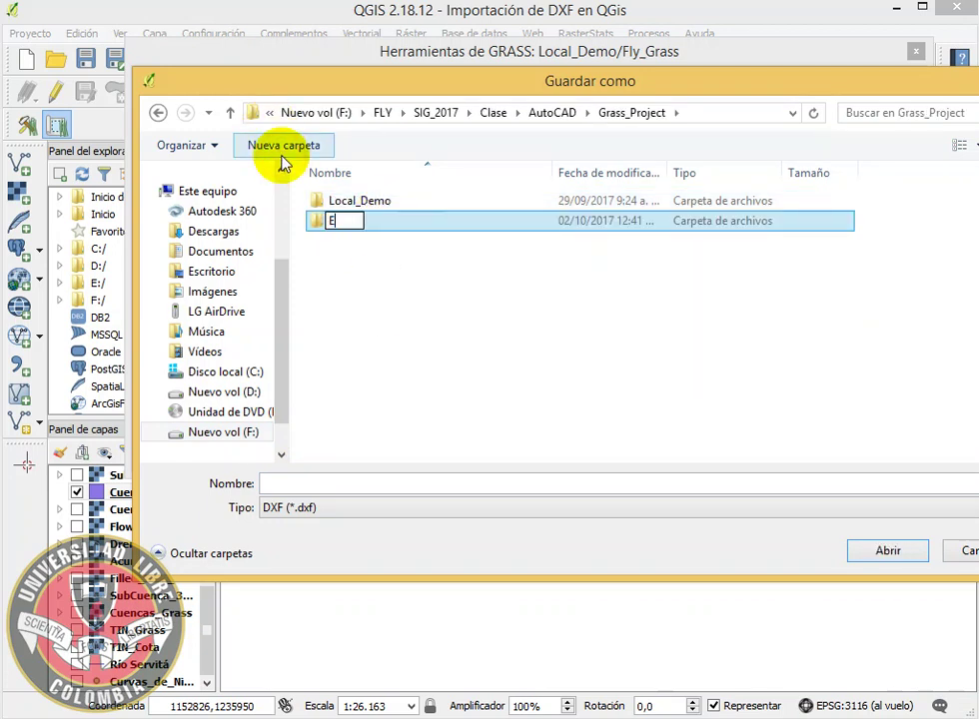
pyautogui.write('xport')
pyautogui.press('Return')
pyautogui.press('Return')
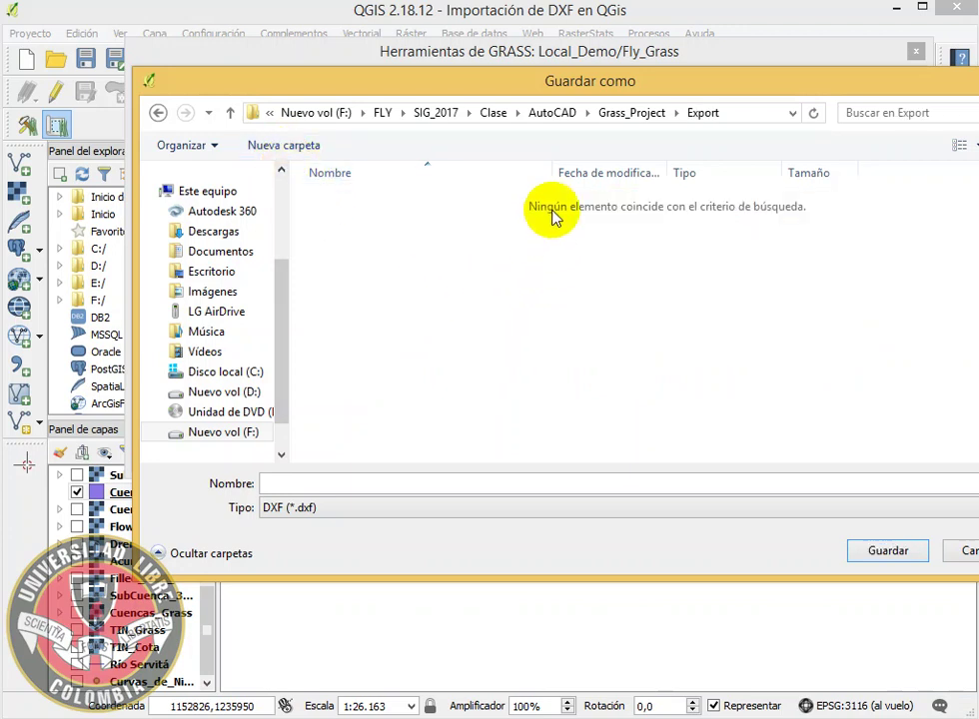
# Save the output as Subcuenca_02 in DXF format, run the v.out.dxf export and close the module
pyautogui.moveTo(406, 92); pyautogui.dragTo(321, 94)
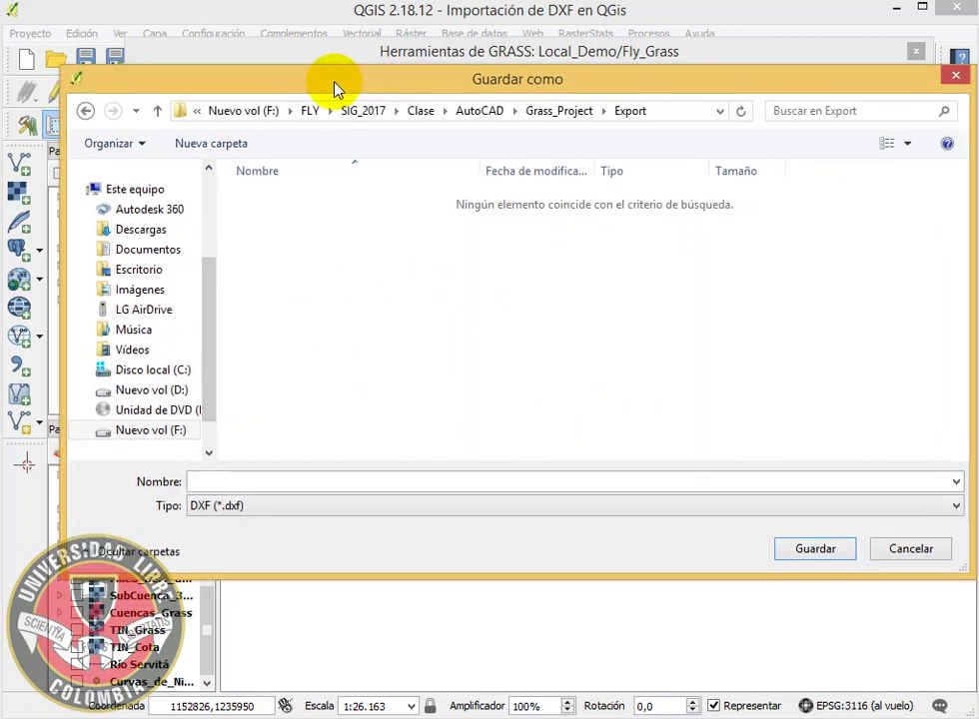
pyautogui.click(358, 478)
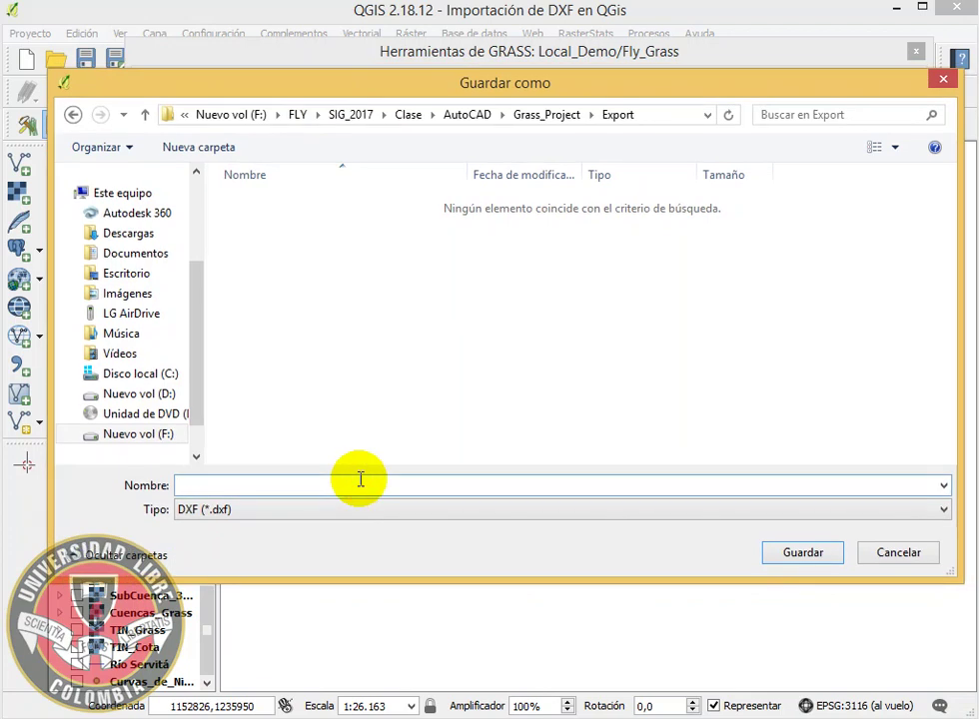
pyautogui.write('Subcuenca_02')
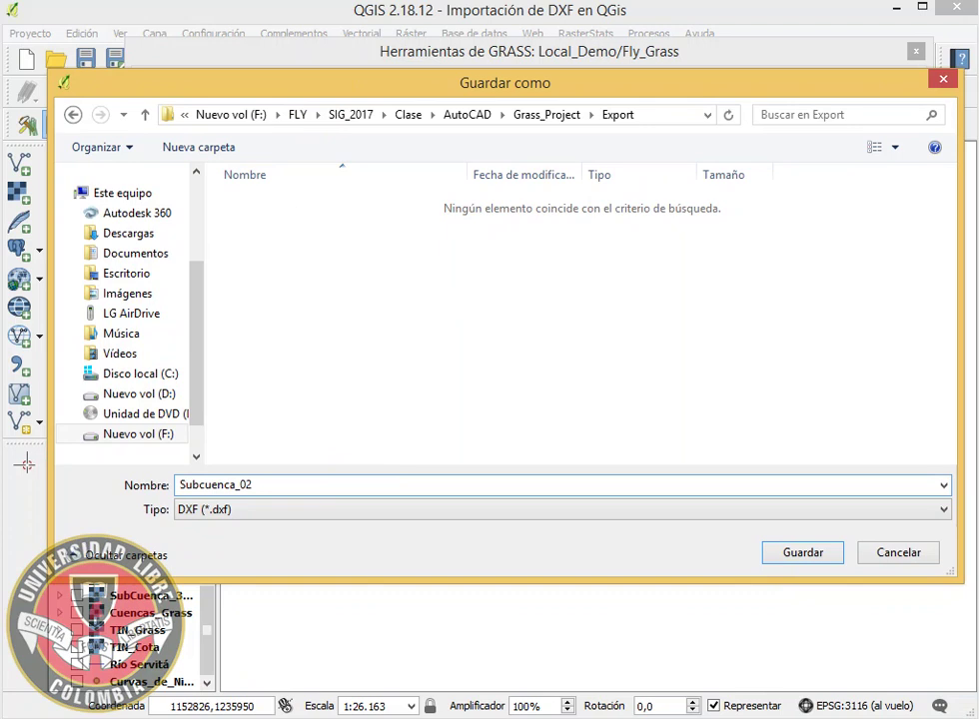
pyautogui.click(230, 511)
pyautogui.click(230, 522)
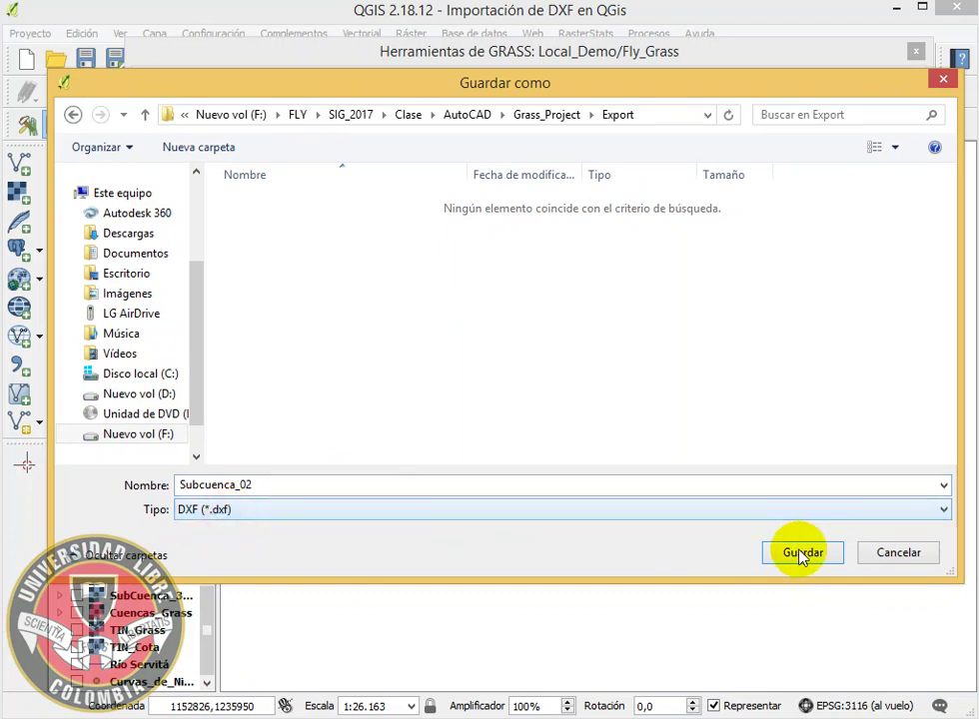
pyautogui.click(802, 552)
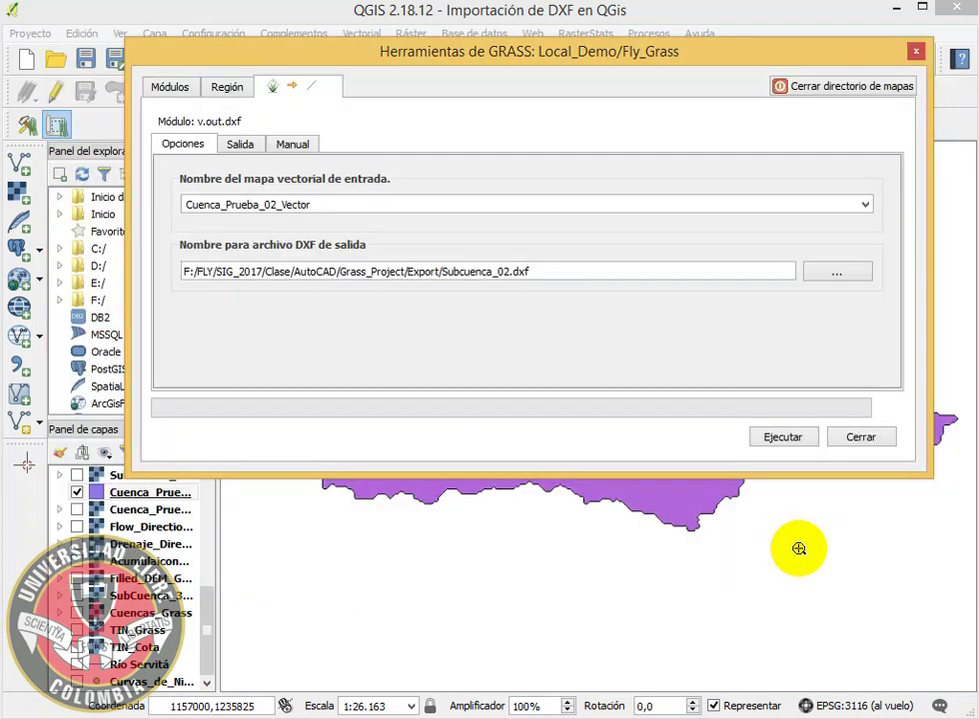
pyautogui.click(784, 439)
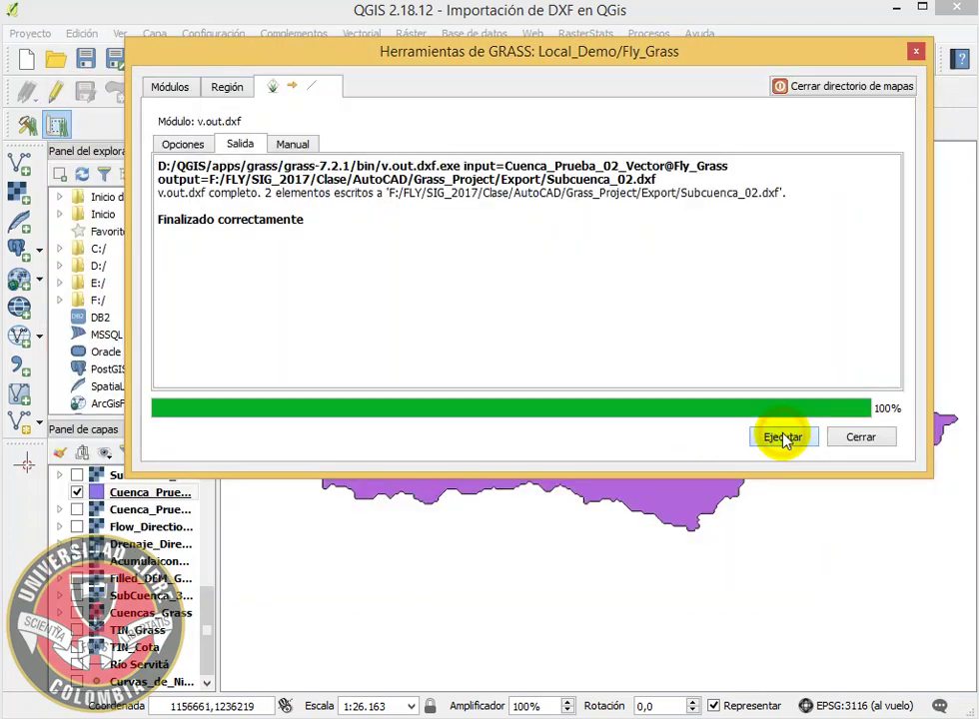
pyautogui.click(857, 439)
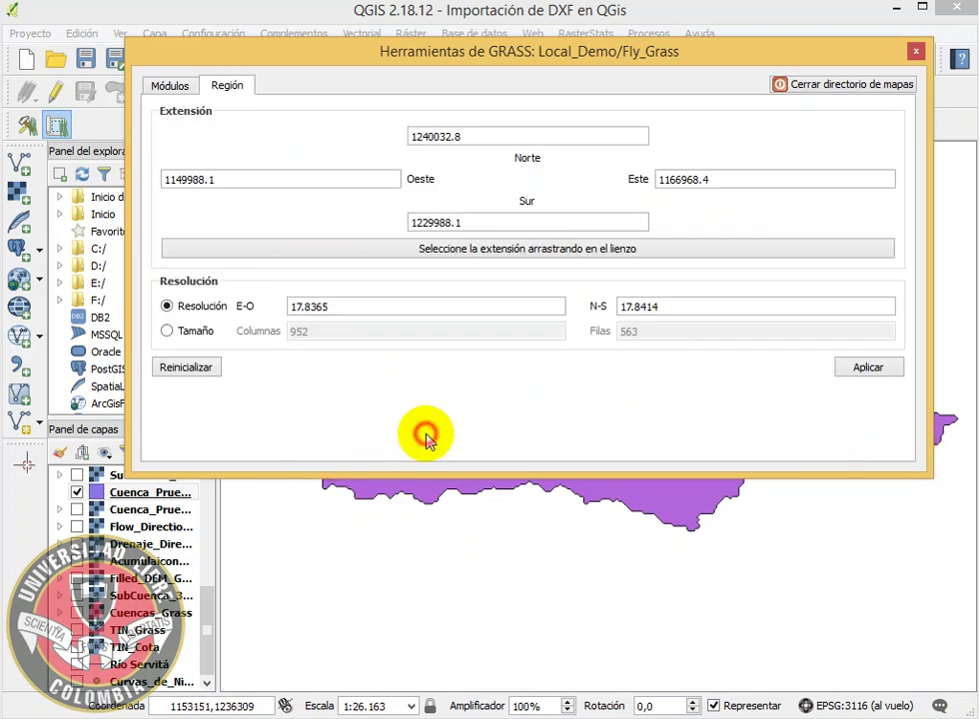
# Open the v.out.ogr module with Cuenca_Prueba_02_Vector as the input map, exporting areas only without centroids
pyautogui.click(161, 88)
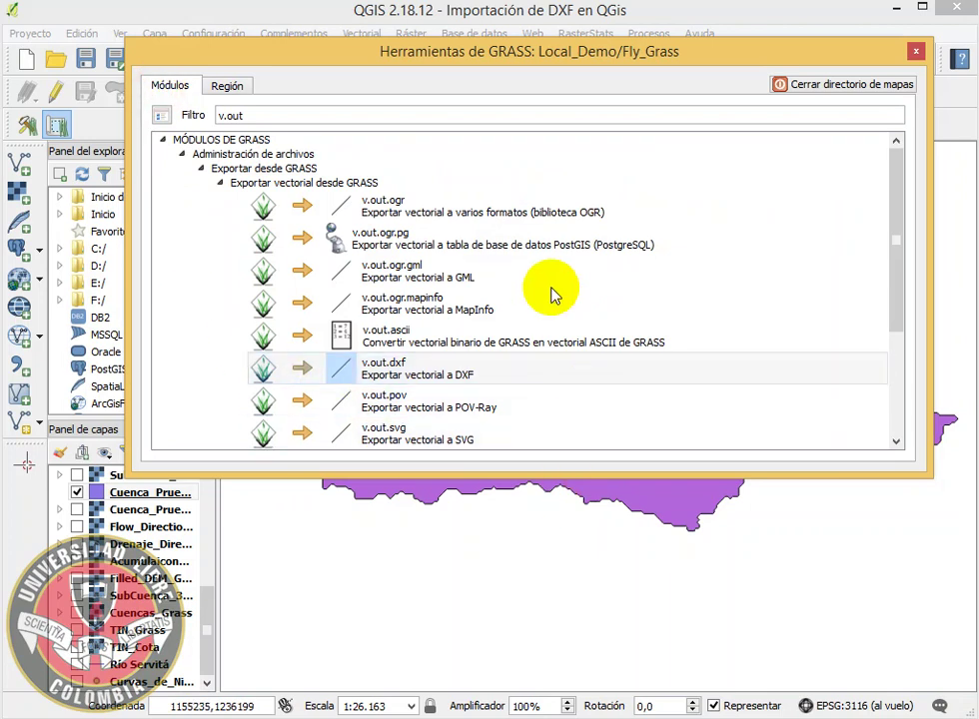
pyautogui.doubleClick(456, 210)
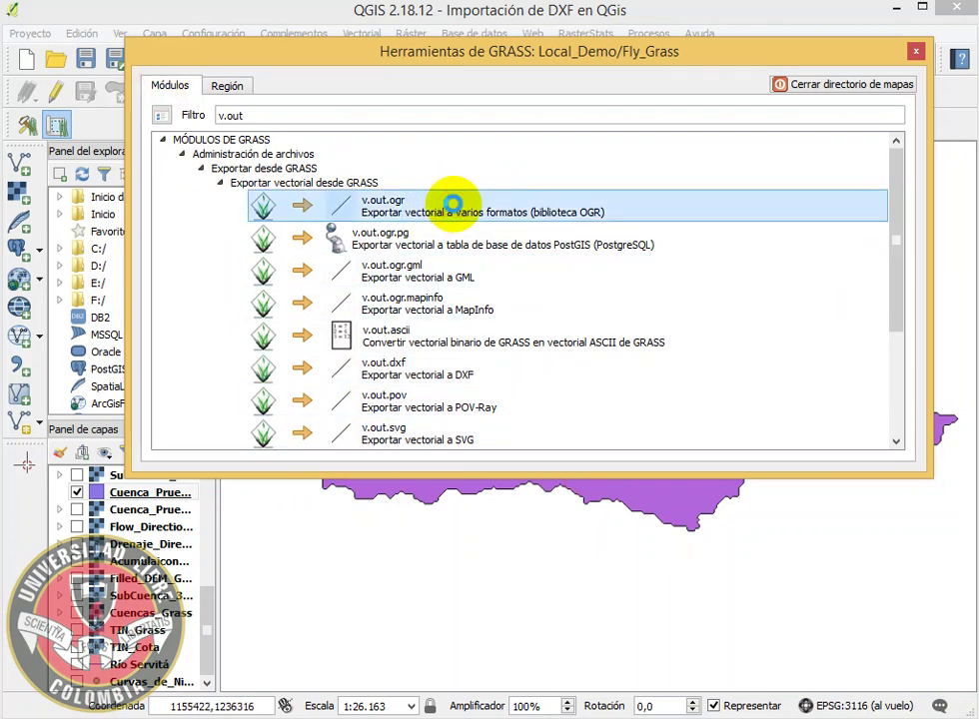
pyautogui.click(865, 204)
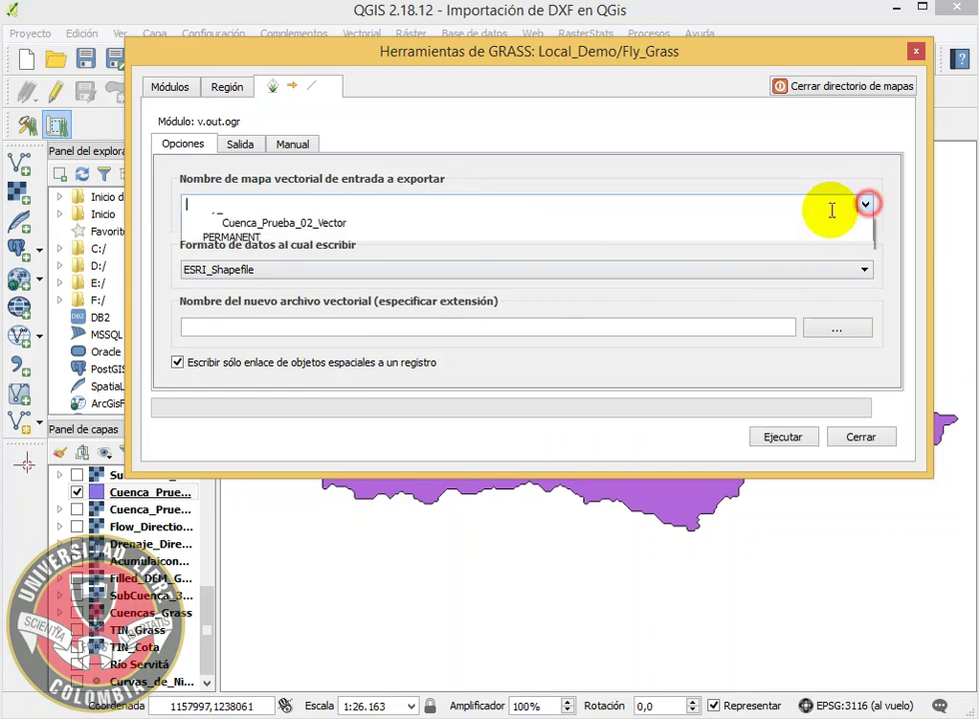
pyautogui.click(371, 242)
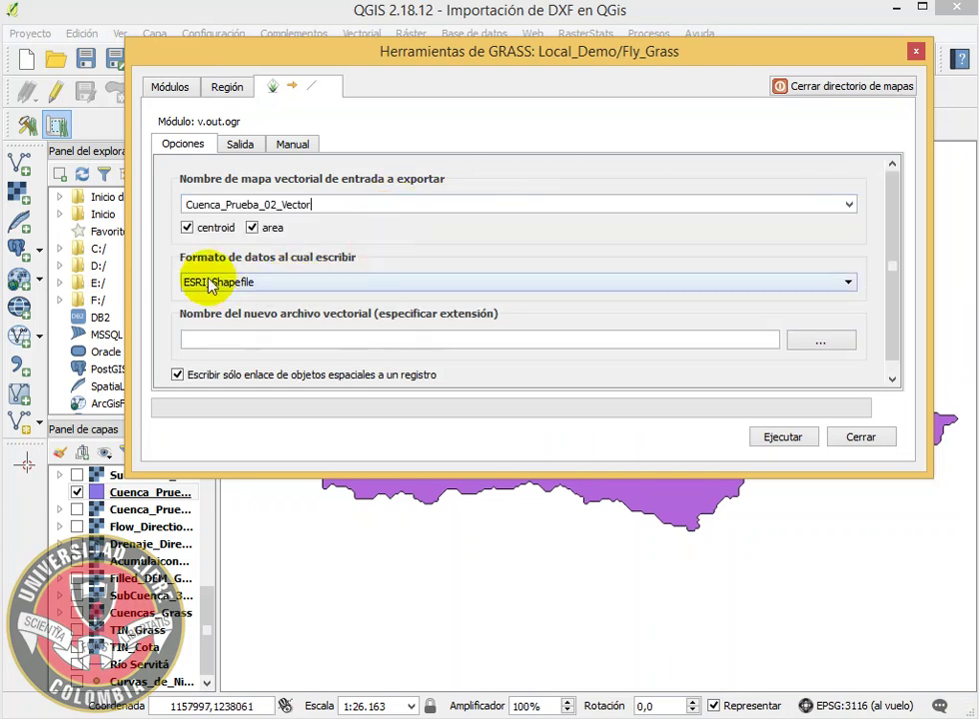
pyautogui.click(186, 228)
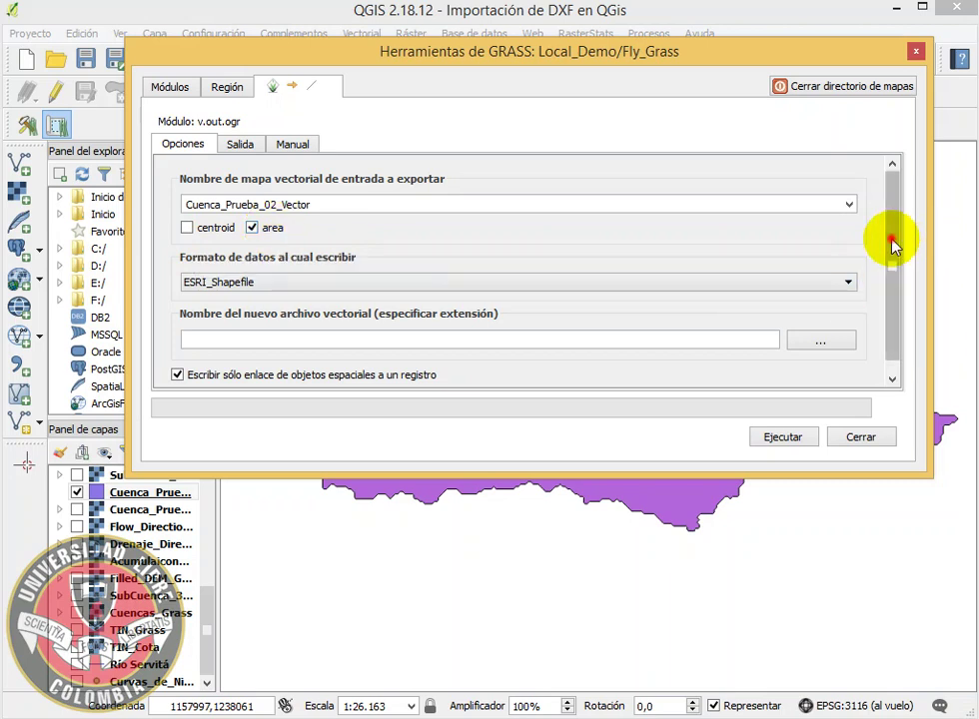
# Look through the available output data formats and choose ESRI_Shapefile
pyautogui.moveTo(896, 240); pyautogui.dragTo(892, 277)
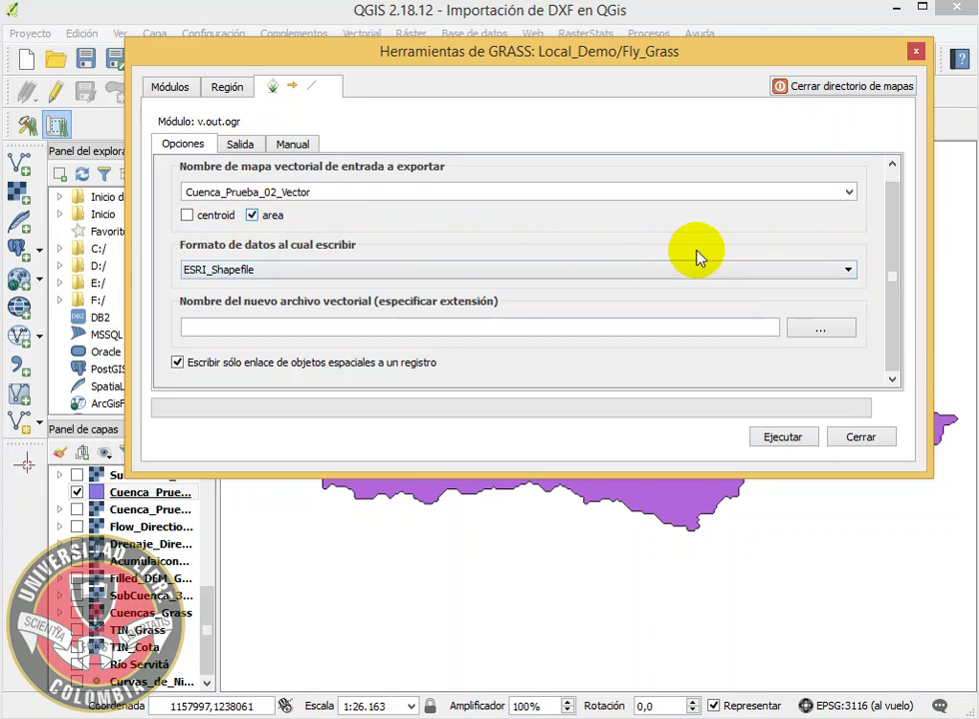
pyautogui.click(848, 272)
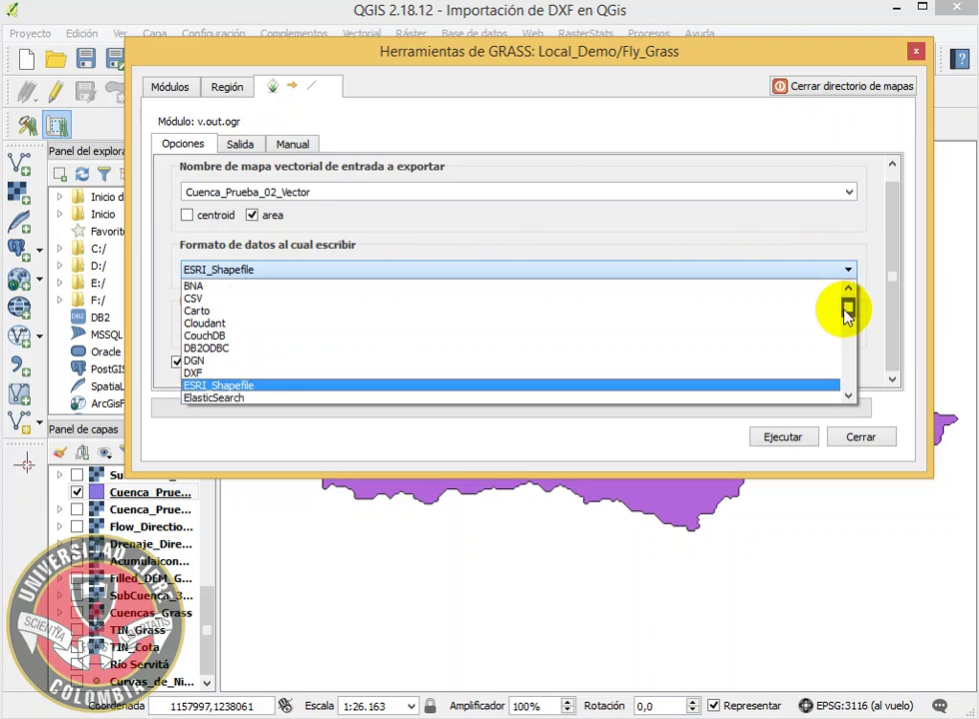
pyautogui.moveTo(847, 313)
pyautogui.mouseDown()
pyautogui.moveTo(848, 342)
pyautogui.moveTo(848, 313)
pyautogui.mouseUp()
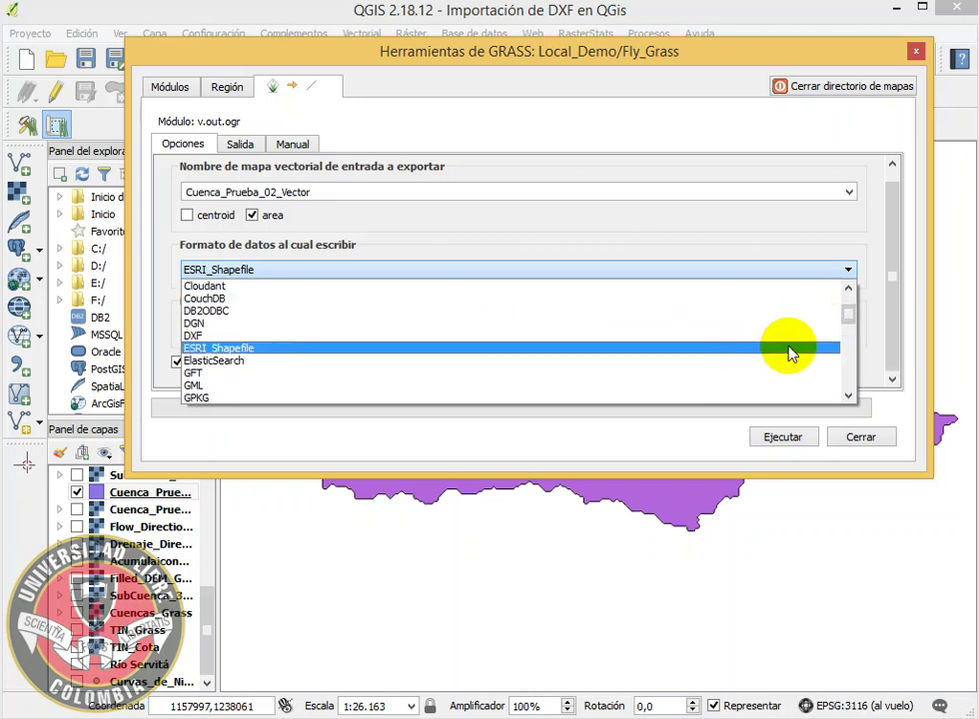
pyautogui.moveTo(848, 316); pyautogui.dragTo(852, 360)
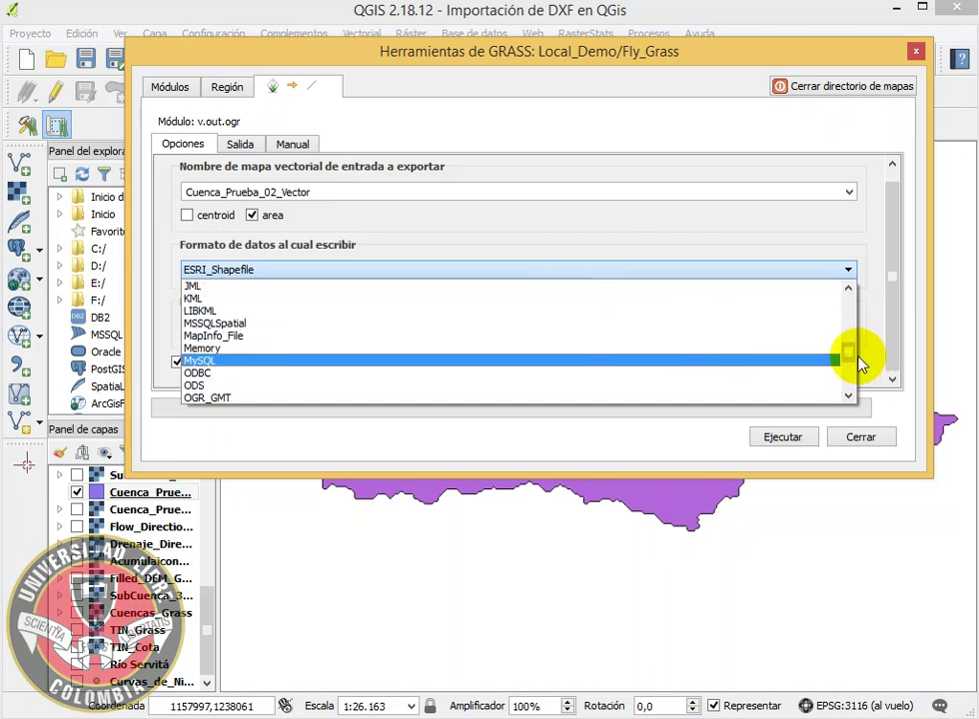
pyautogui.moveTo(852, 359); pyautogui.dragTo(848, 314)
pyautogui.click(324, 342)
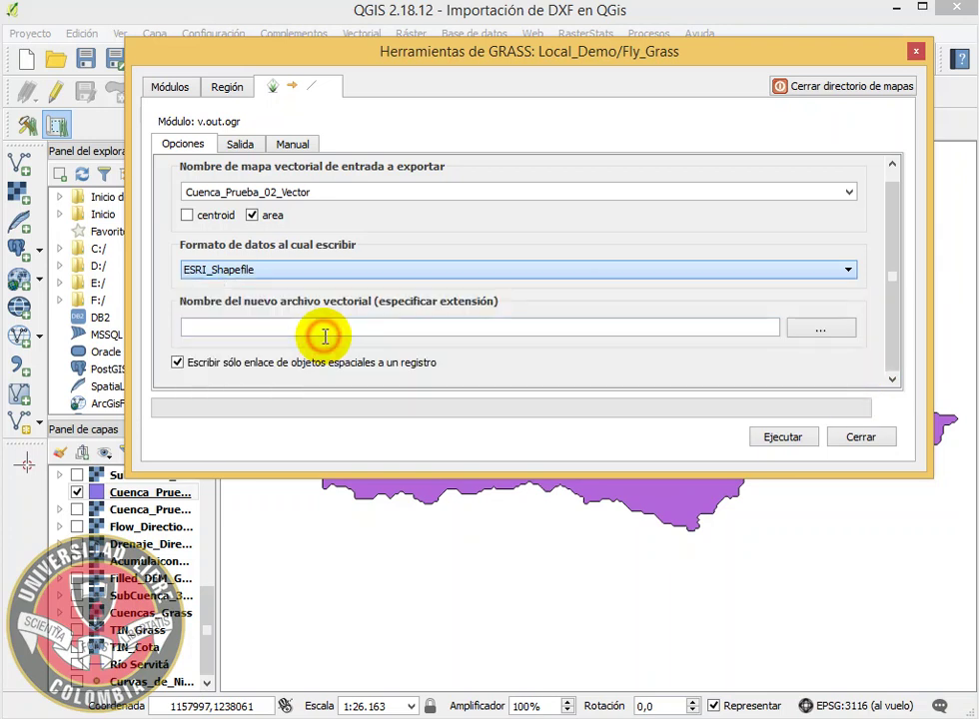
# Set the new vector file's output to Subcuenca_02_General_POL in the Export folder
pyautogui.click(817, 337)
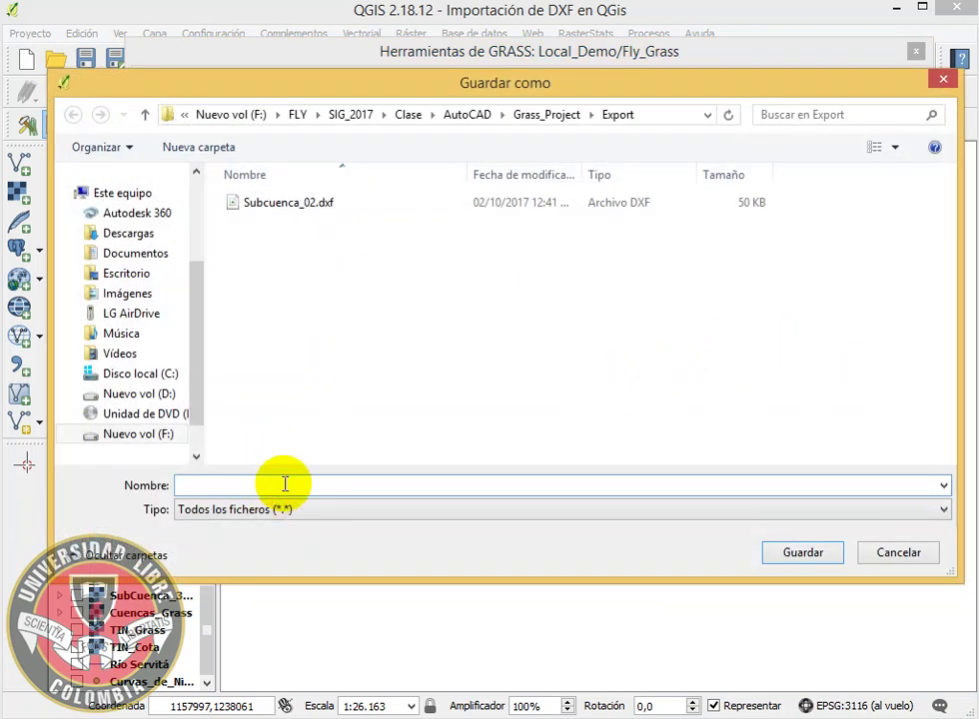
pyautogui.write('Subcuenc')
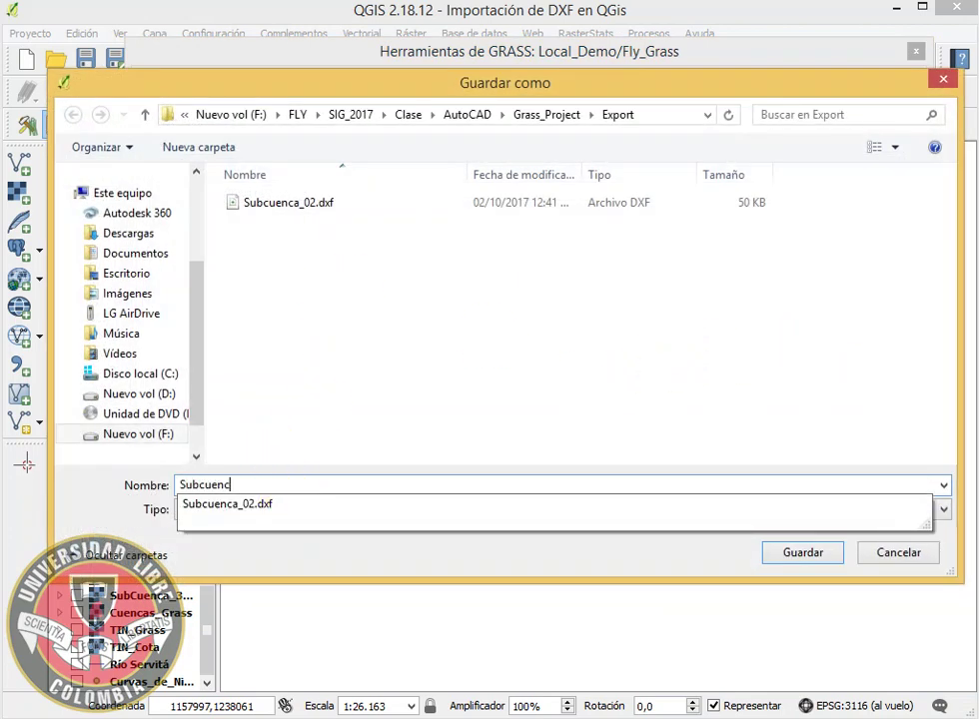
pyautogui.write('a_02')
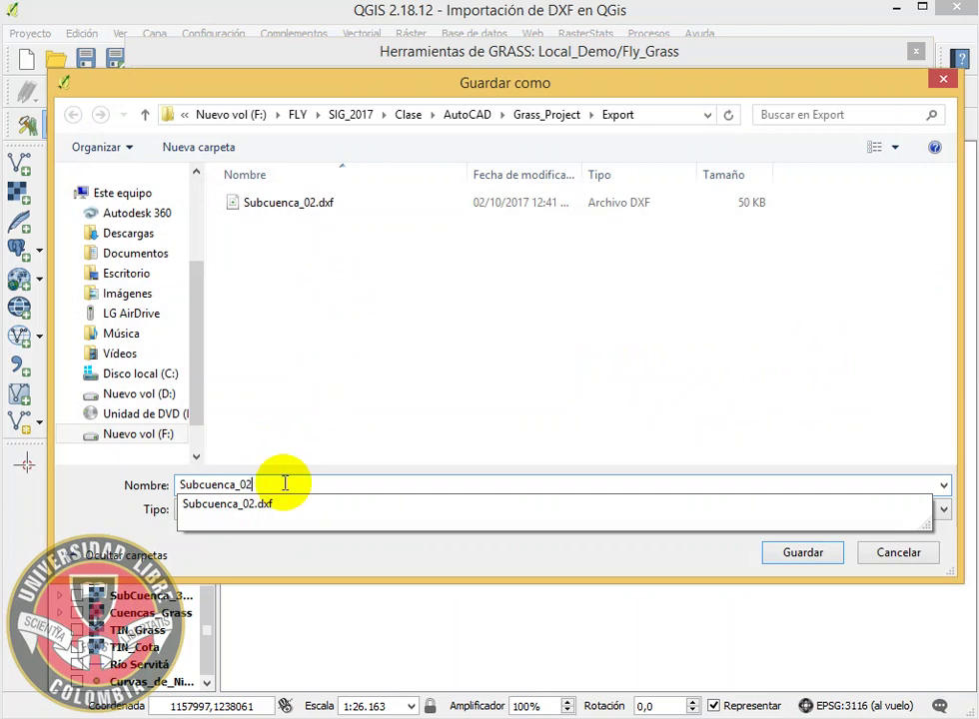
pyautogui.write('_General_POL')
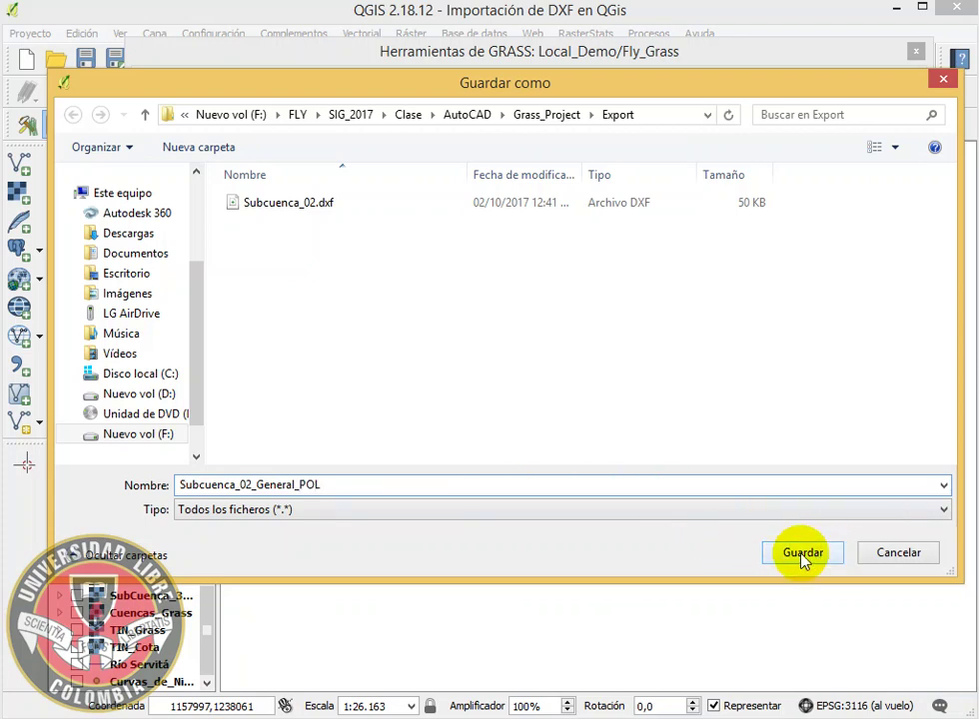
pyautogui.click(802, 555)
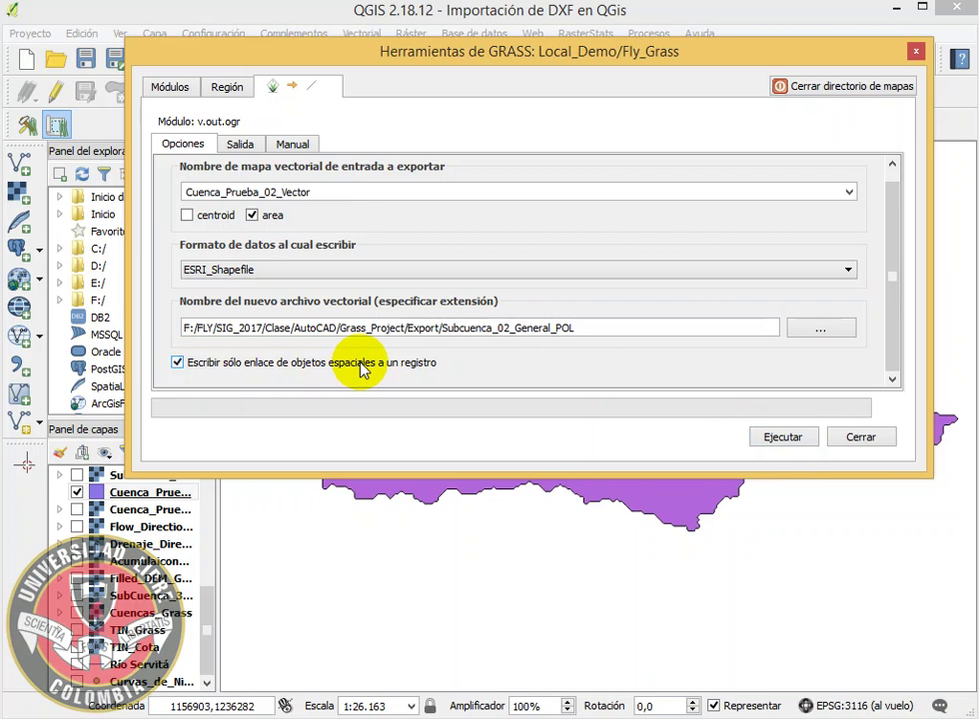
# Run the v.out.ogr shapefile export, then close the module and the GRASS tools
pyautogui.click(784, 438)
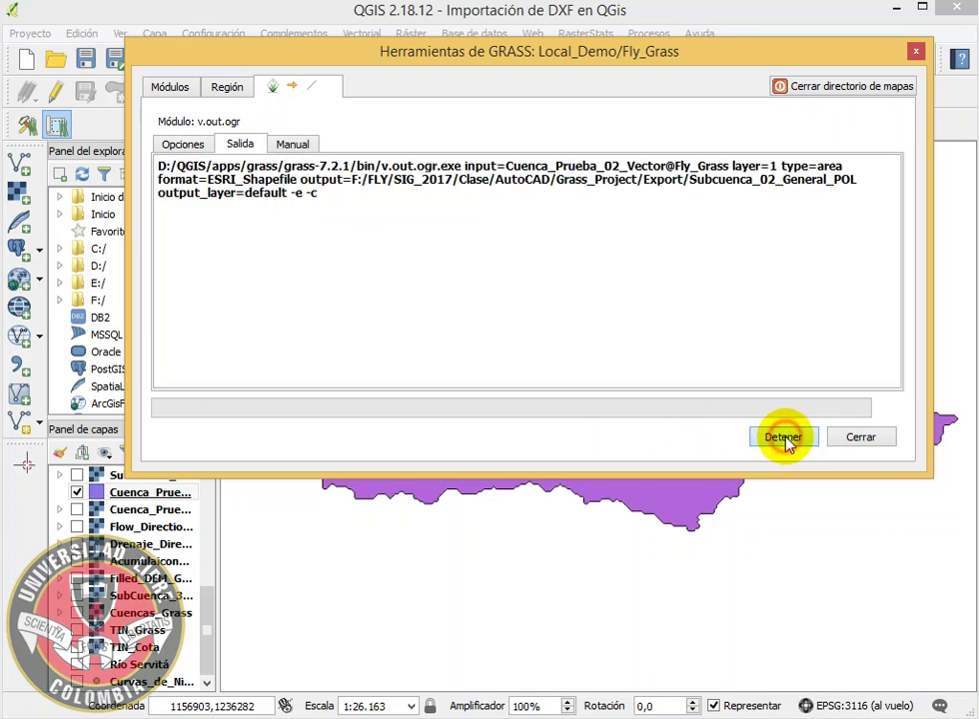
pyautogui.click(859, 438)
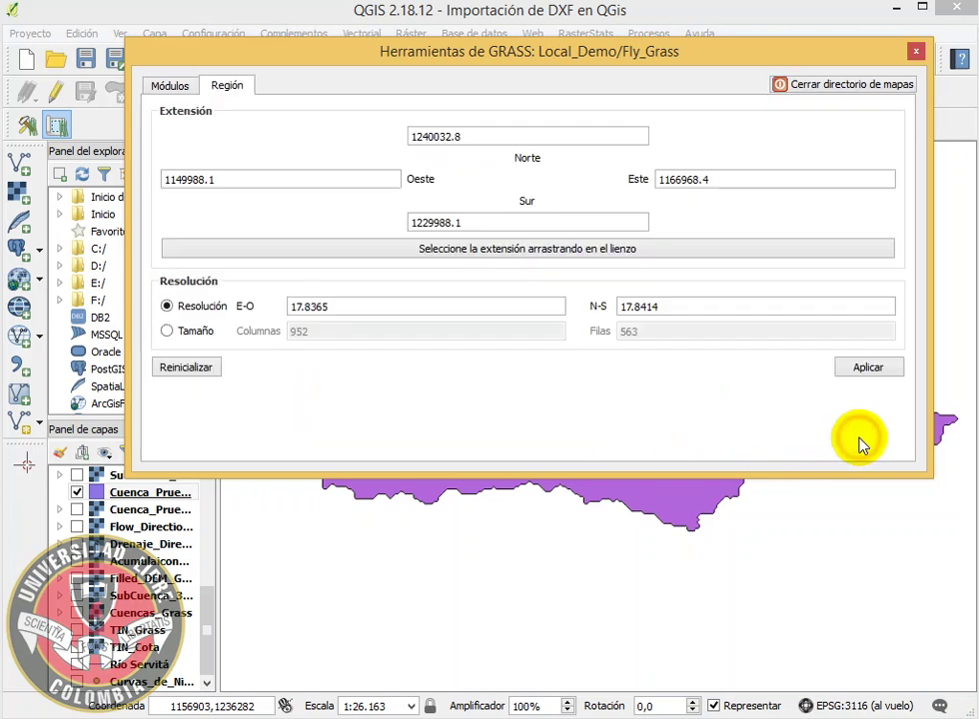
pyautogui.click(916, 52)
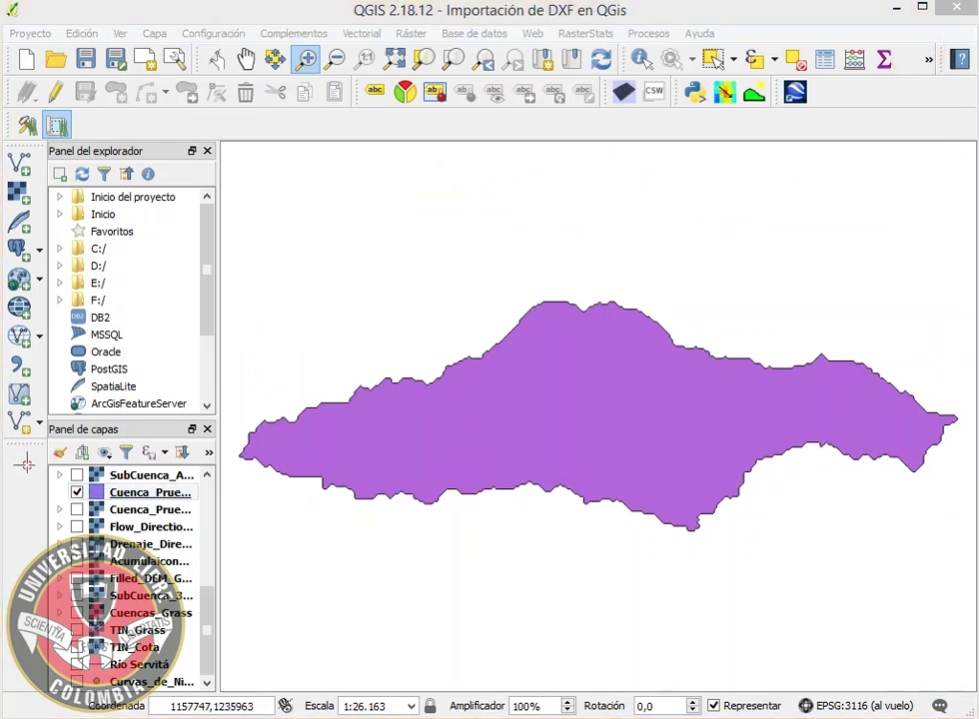
# In File Explorer, go to F:\FLY\SIG_2017\Clase\AutoCAD\Grass_Project\Export and examine Subcuenca_02.dxf and the contents of the Subcuenca_02_General_POL folder
pyautogui.moveTo(747, 233); pyautogui.dragTo(242, 103)
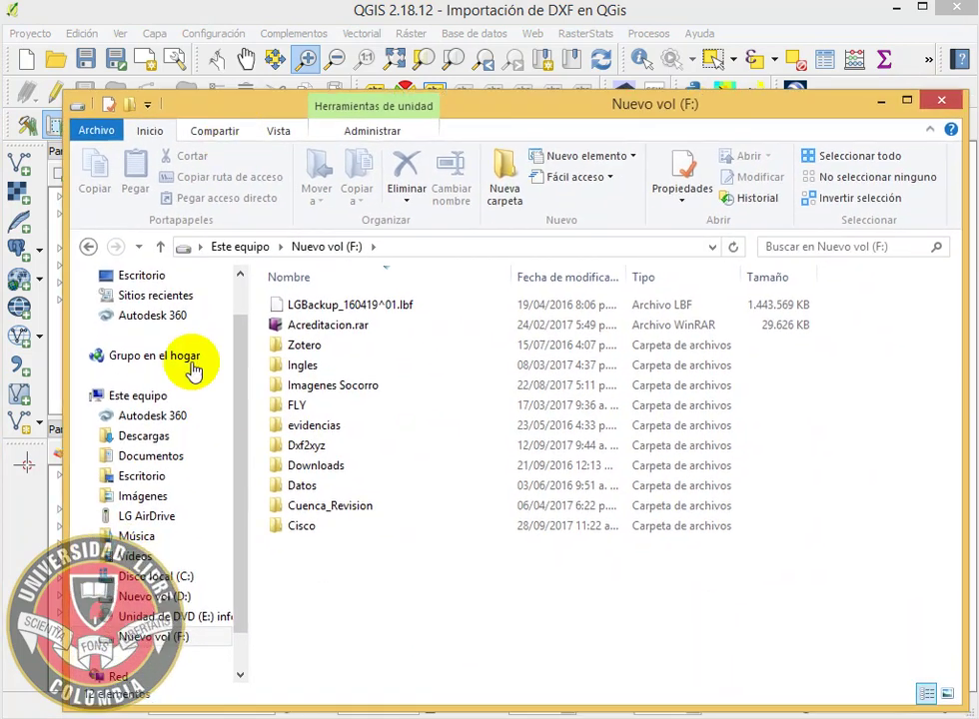
pyautogui.doubleClick(295, 404)
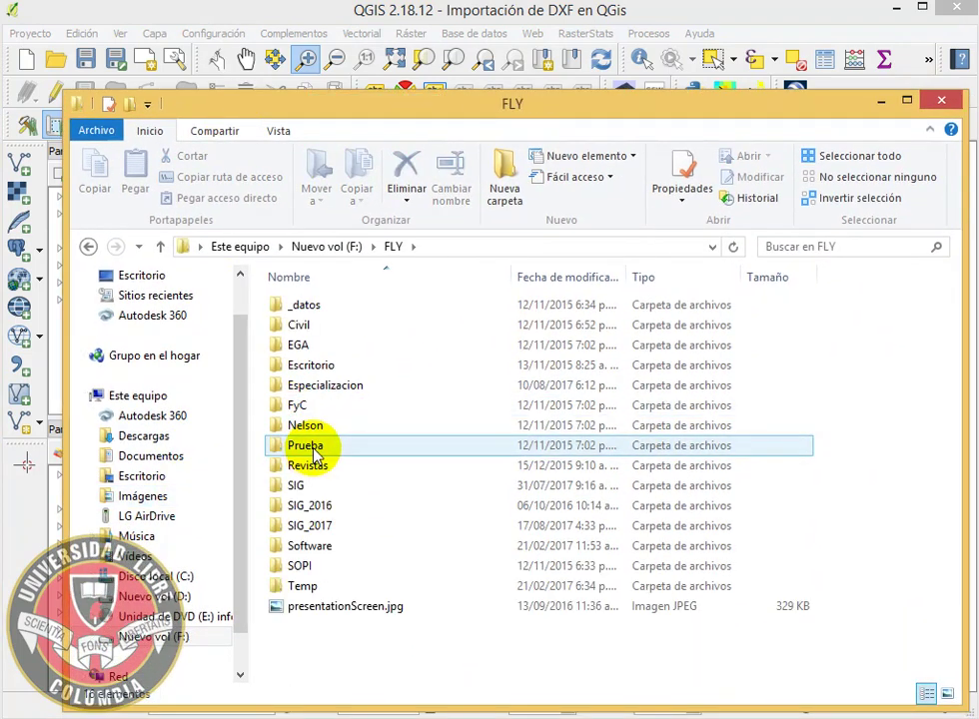
pyautogui.doubleClick(365, 526)
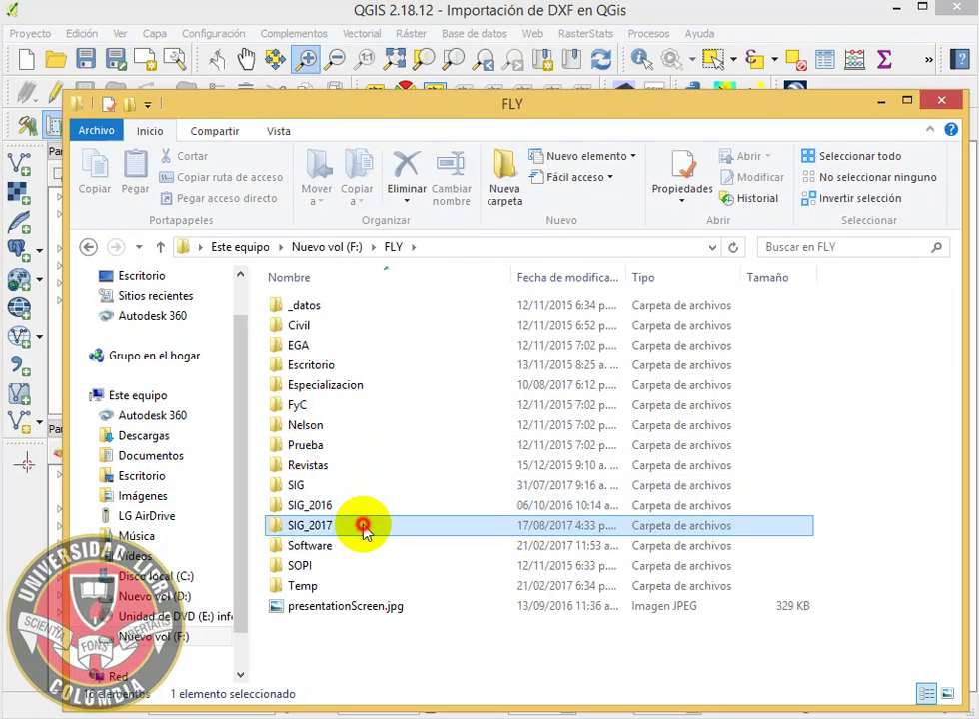
pyautogui.doubleClick(327, 313)
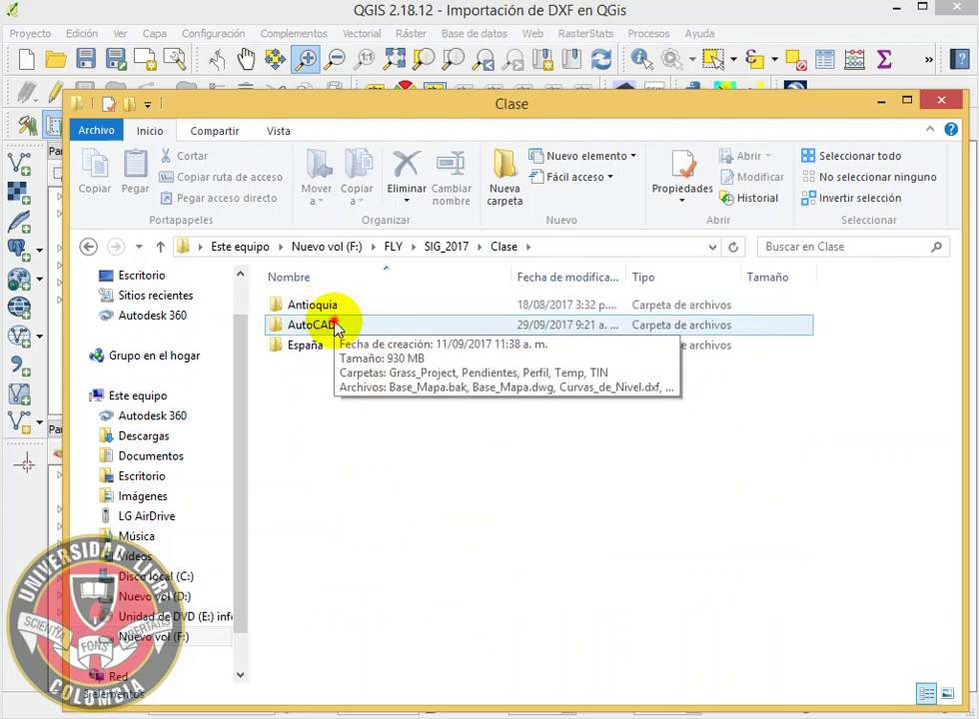
pyautogui.doubleClick(337, 322)
pyautogui.doubleClick(333, 305)
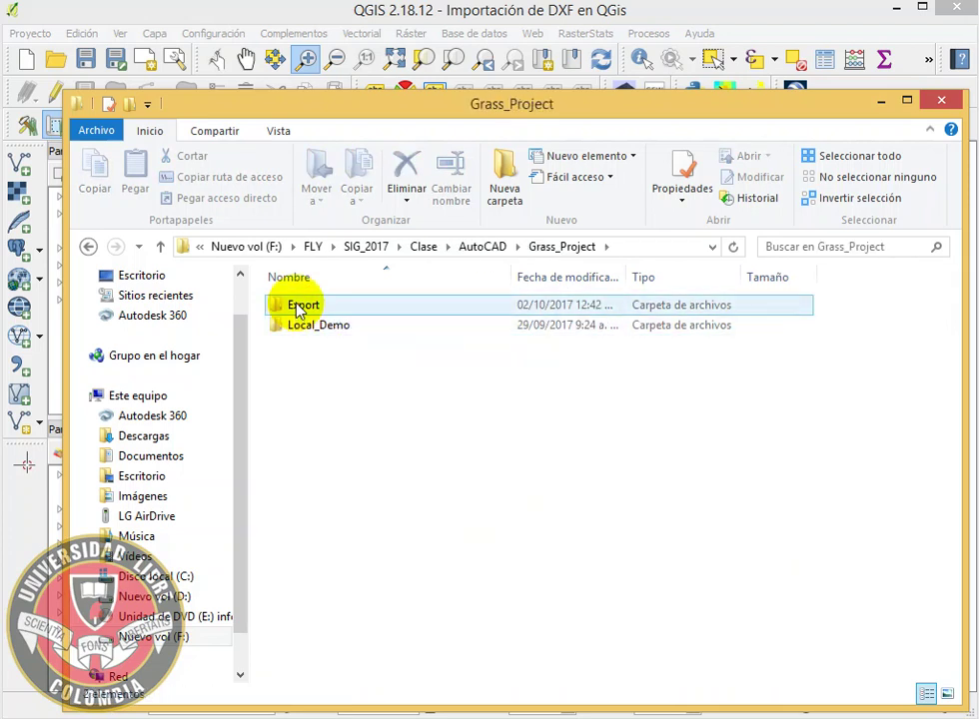
pyautogui.doubleClick(285, 305)
pyautogui.click(333, 329)
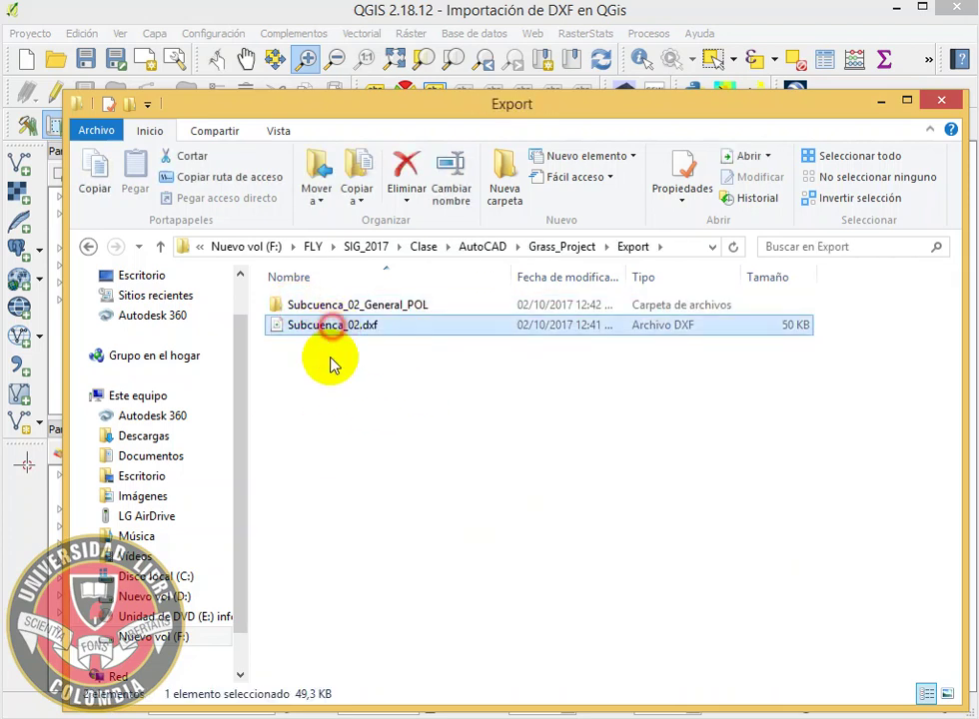
pyautogui.doubleClick(347, 307)
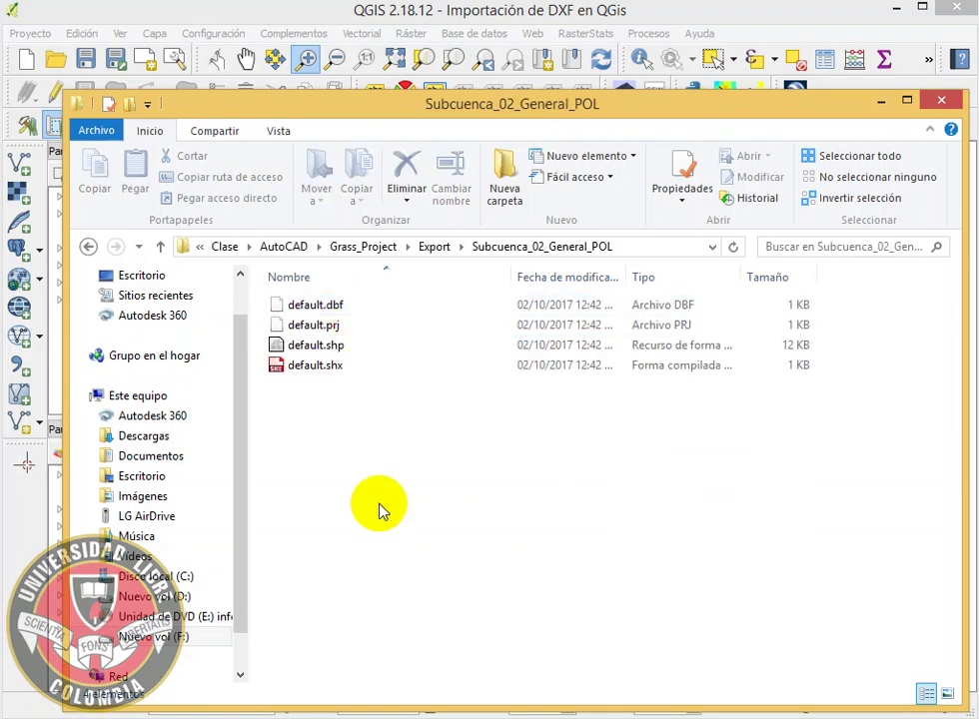
# Check default.shp, return to the Export folder, minimise File Explorer and hide the Cuenca_Prueba_02_Vector layer in QGIS
pyautogui.click(313, 345)
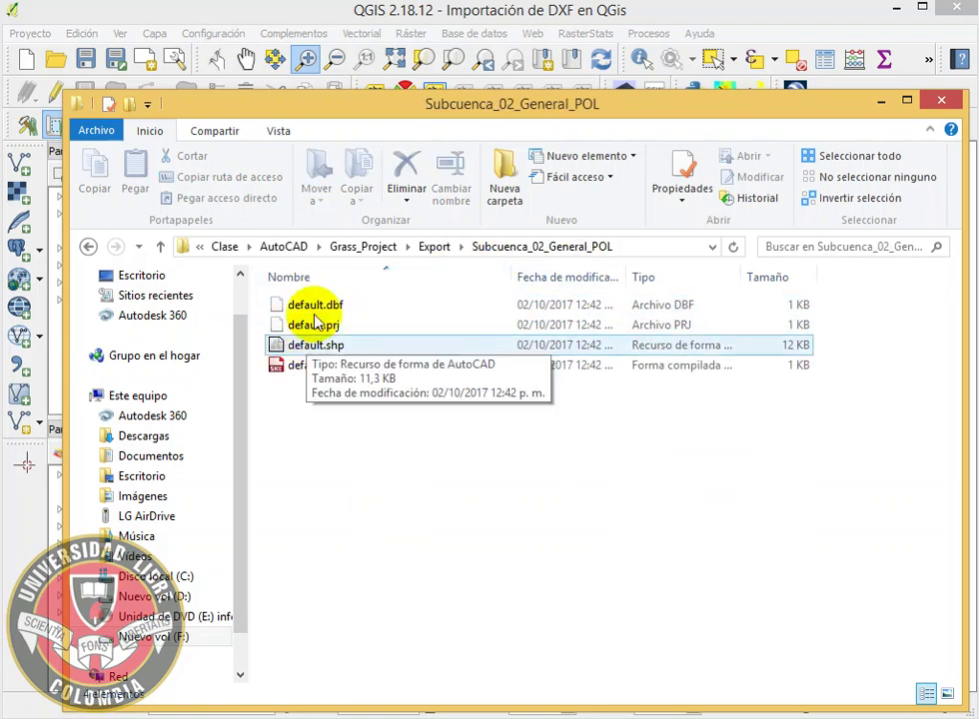
pyautogui.click(435, 247)
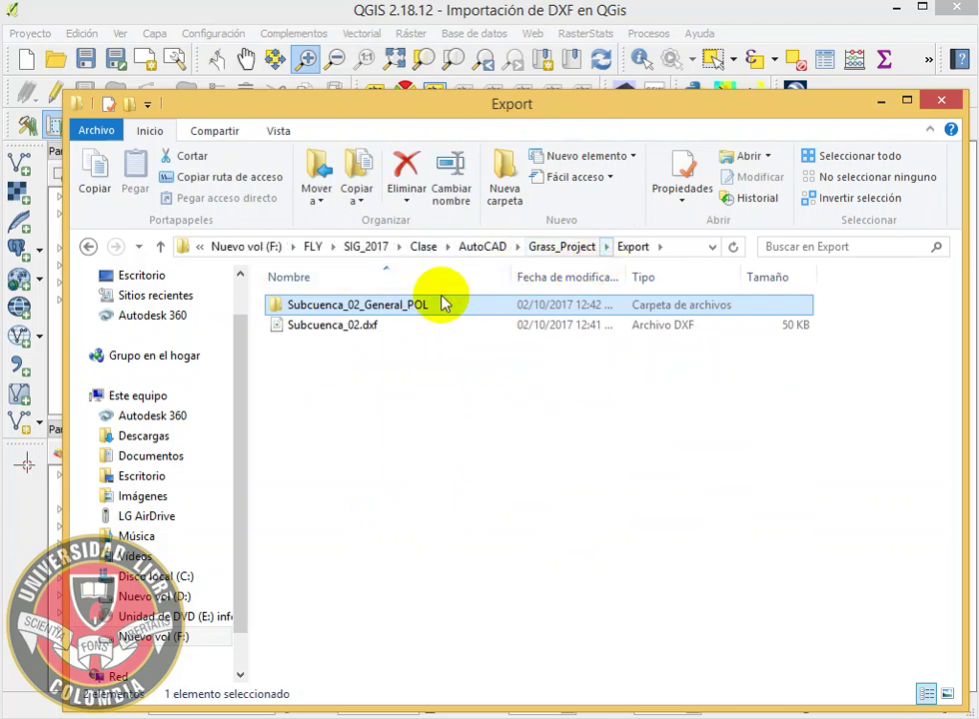
pyautogui.click(878, 102)
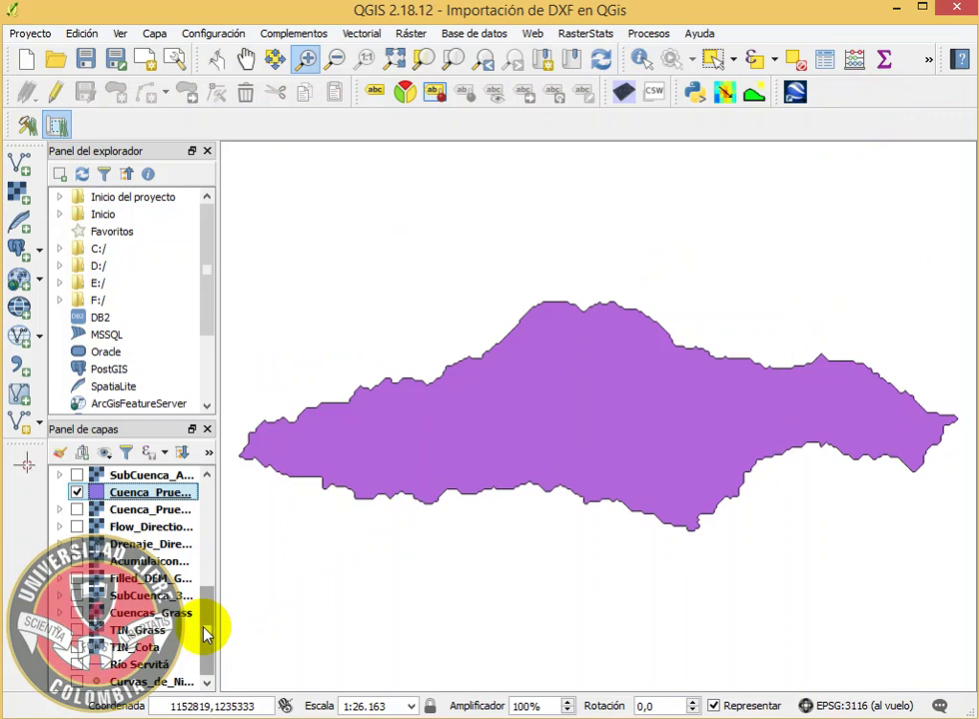
pyautogui.moveTo(205, 632); pyautogui.dragTo(212, 520)
pyautogui.click(61, 563)
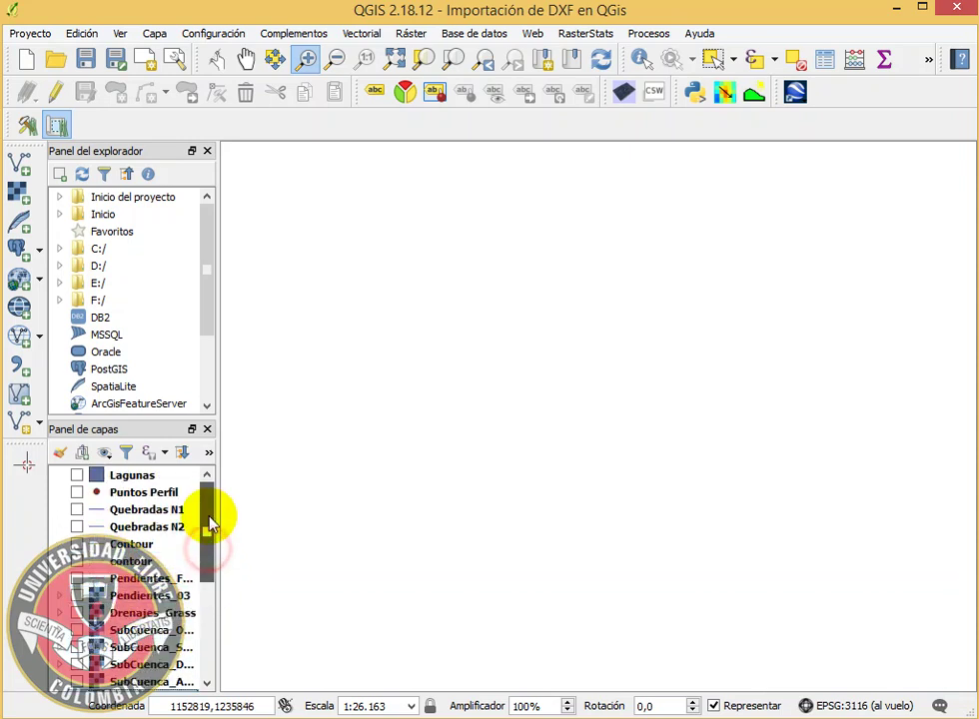
# Add default.shp from Grass_Project\Export\Subcuenca_02_General_POL to the project as a vector layer
pyautogui.click(20, 163)
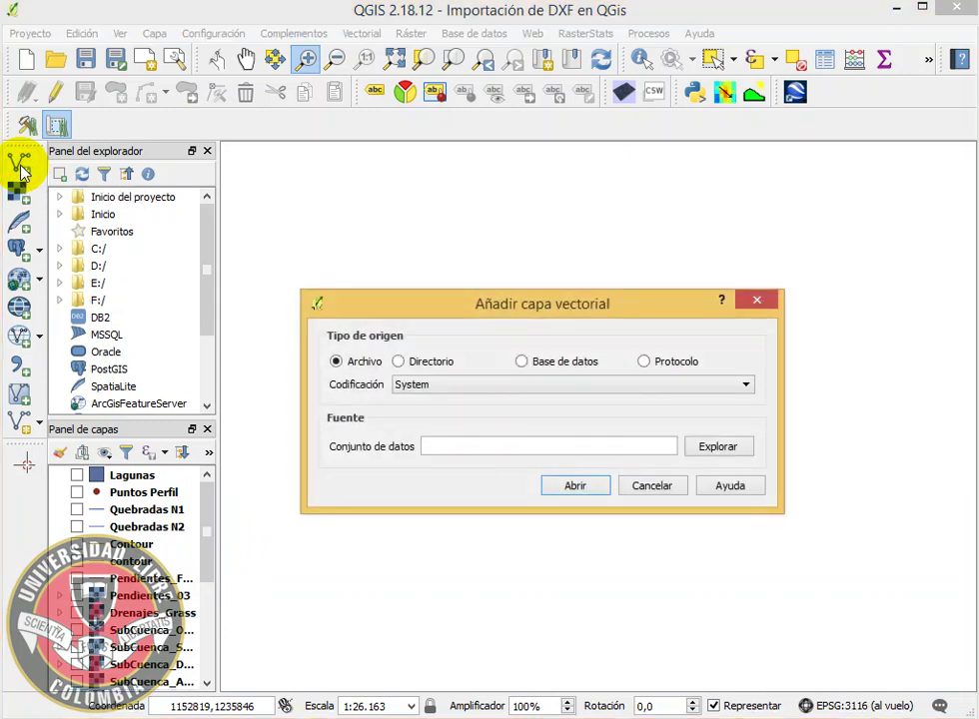
pyautogui.click(732, 449)
pyautogui.moveTo(631, 329); pyautogui.dragTo(452, 218)
pyautogui.click(401, 227)
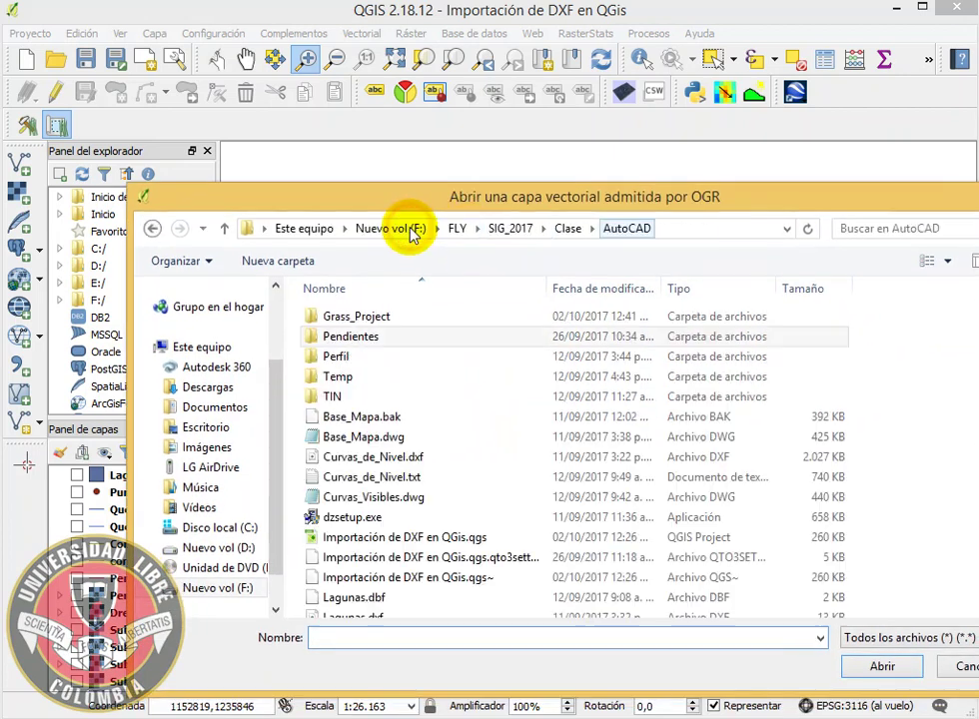
pyautogui.doubleClick(356, 319)
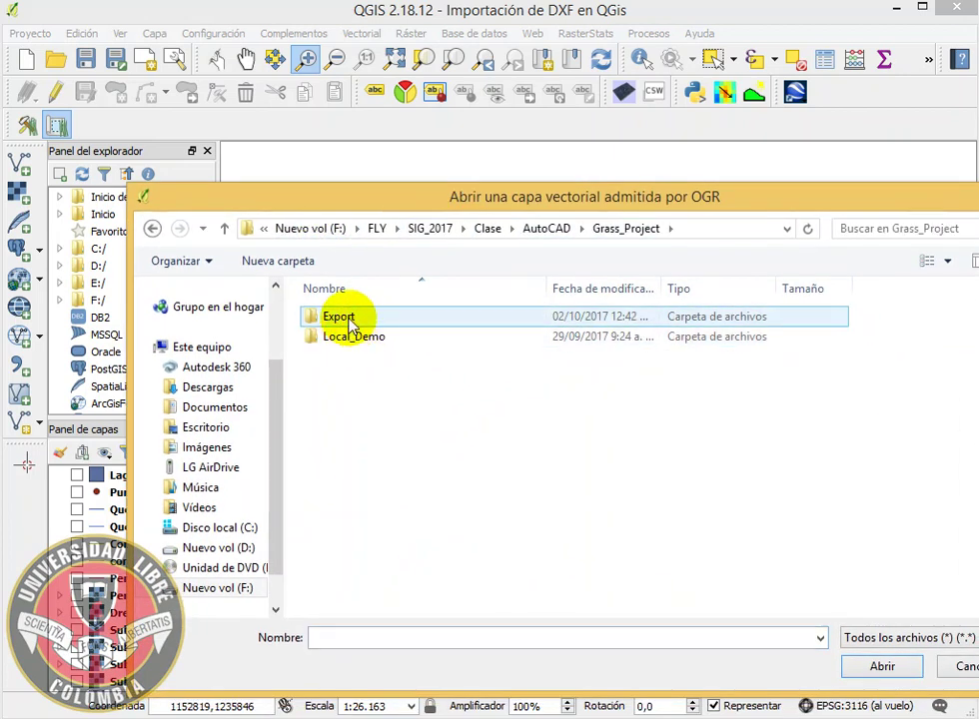
pyautogui.click(350, 319)
pyautogui.doubleClick(349, 320)
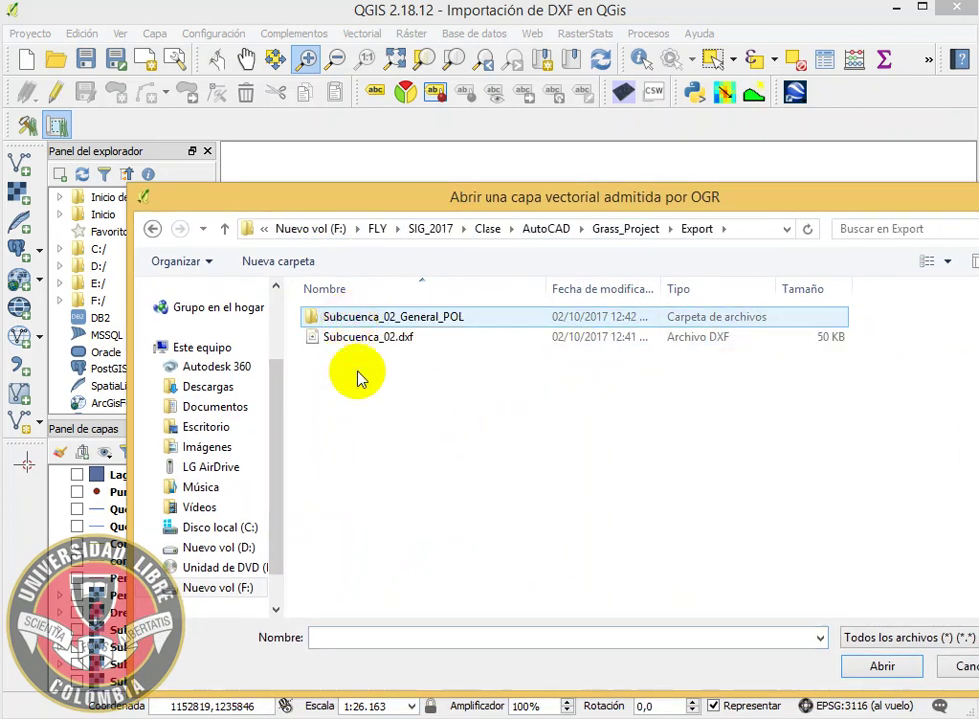
pyautogui.doubleClick(439, 326)
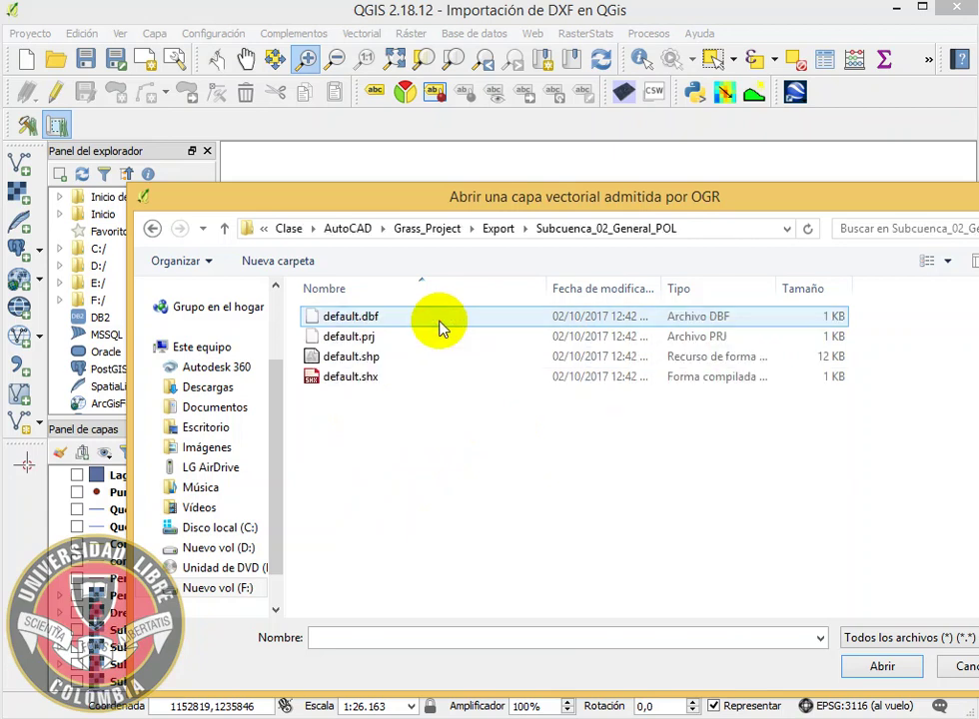
pyautogui.click(351, 357)
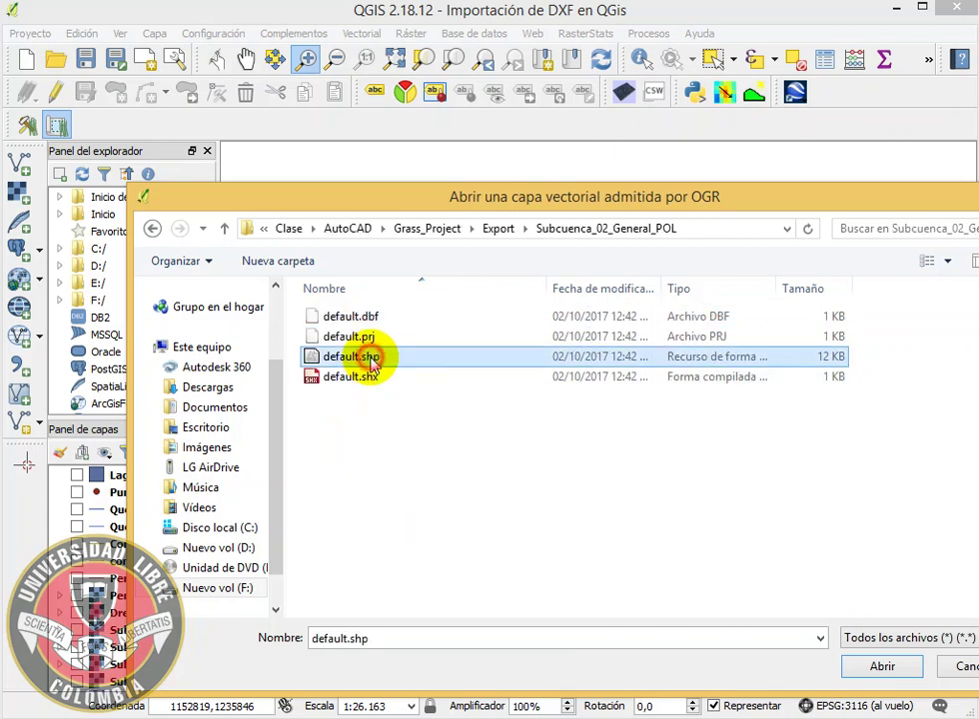
pyautogui.click(865, 667)
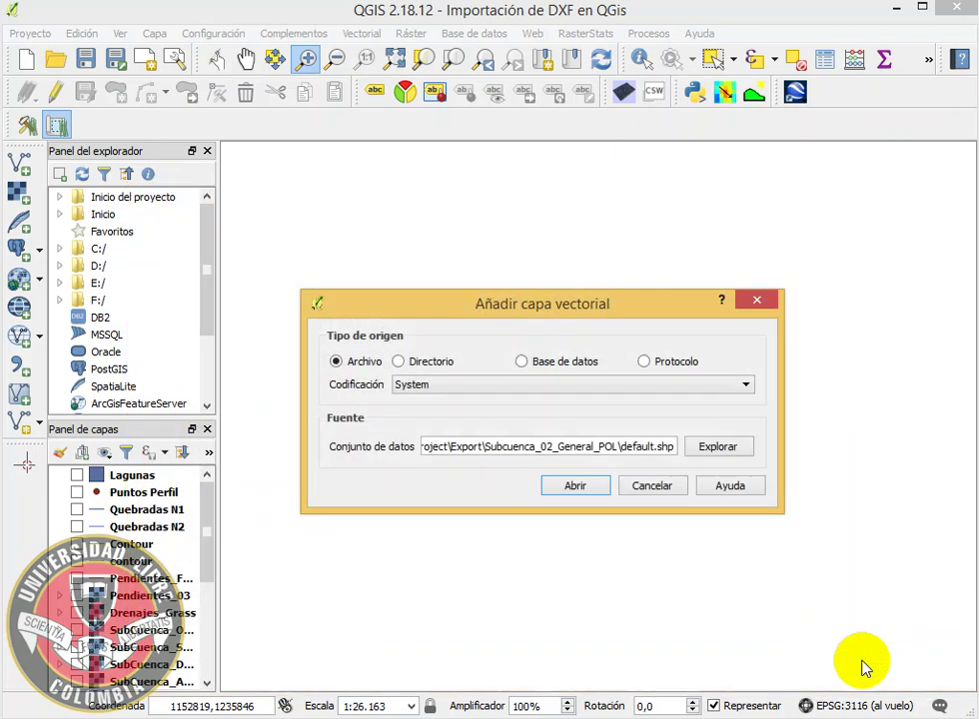
pyautogui.click(577, 486)
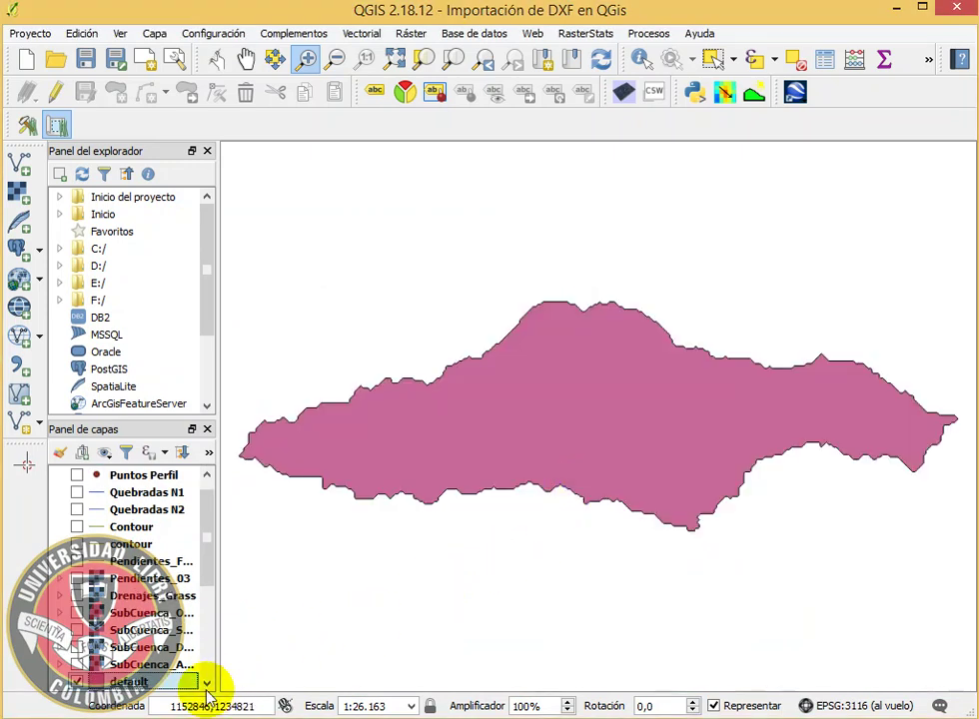
# Find the default layer in the layer list and open its attribute table
pyautogui.click(207, 683)
pyautogui.click(206, 684)
pyautogui.click(207, 683)
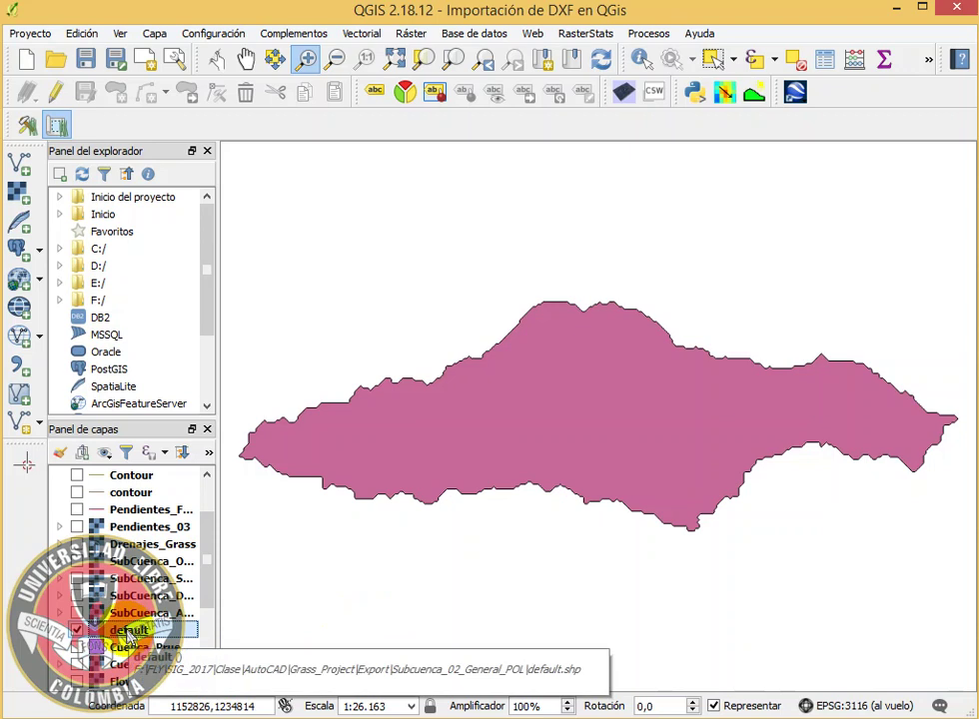
pyautogui.rightClick(140, 637)
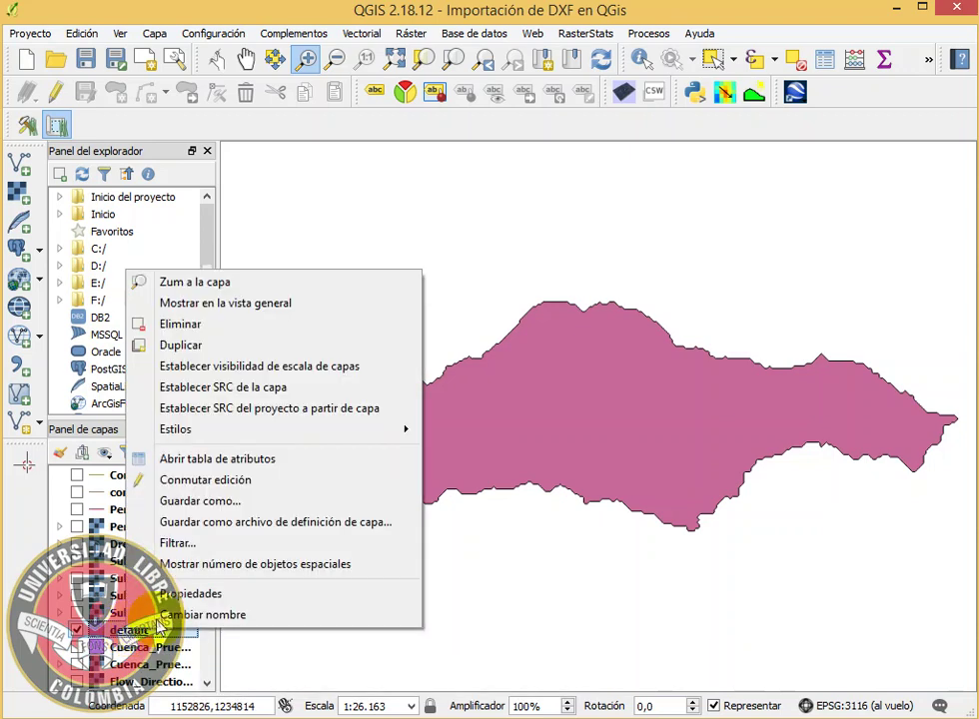
pyautogui.click(281, 460)
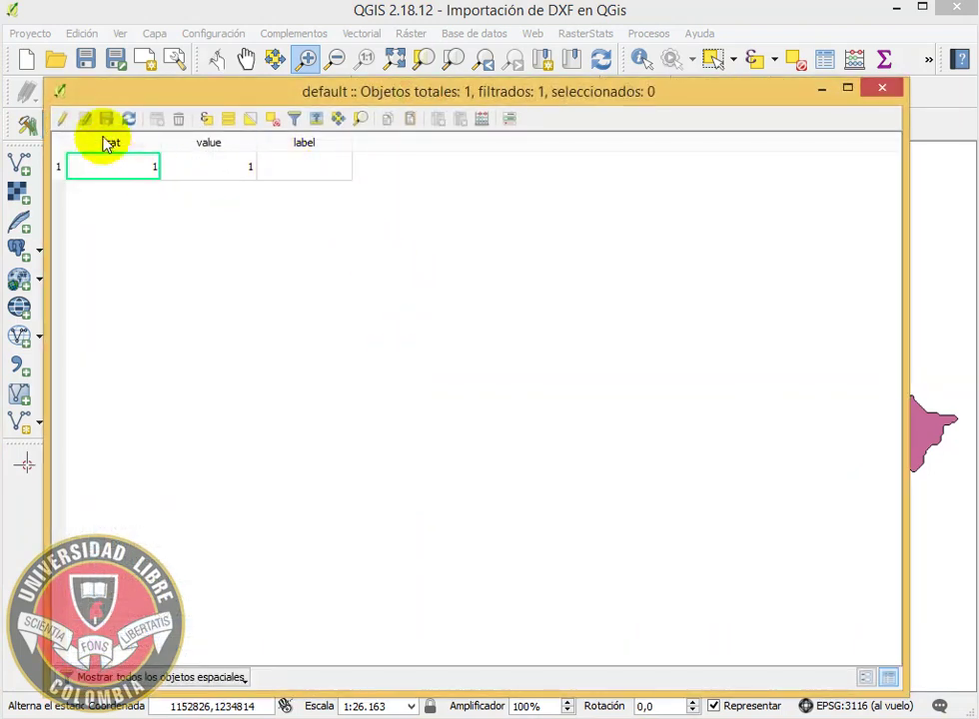
# Configure a new decimal field named AREA with length 10 and precision 2 in the field calculator
pyautogui.click(482, 120)
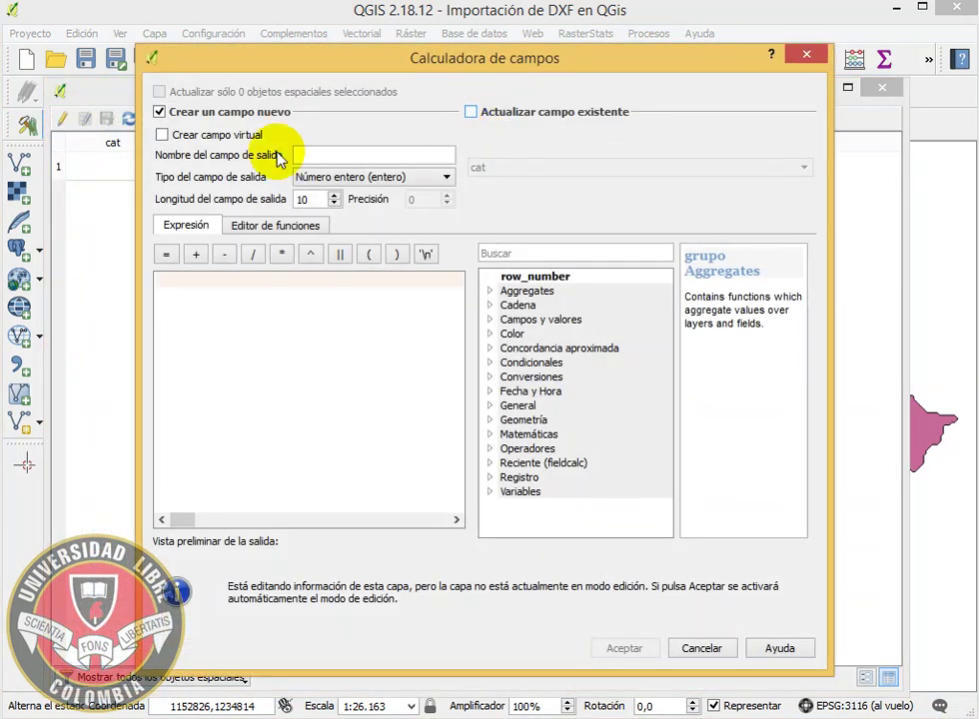
pyautogui.click(312, 155)
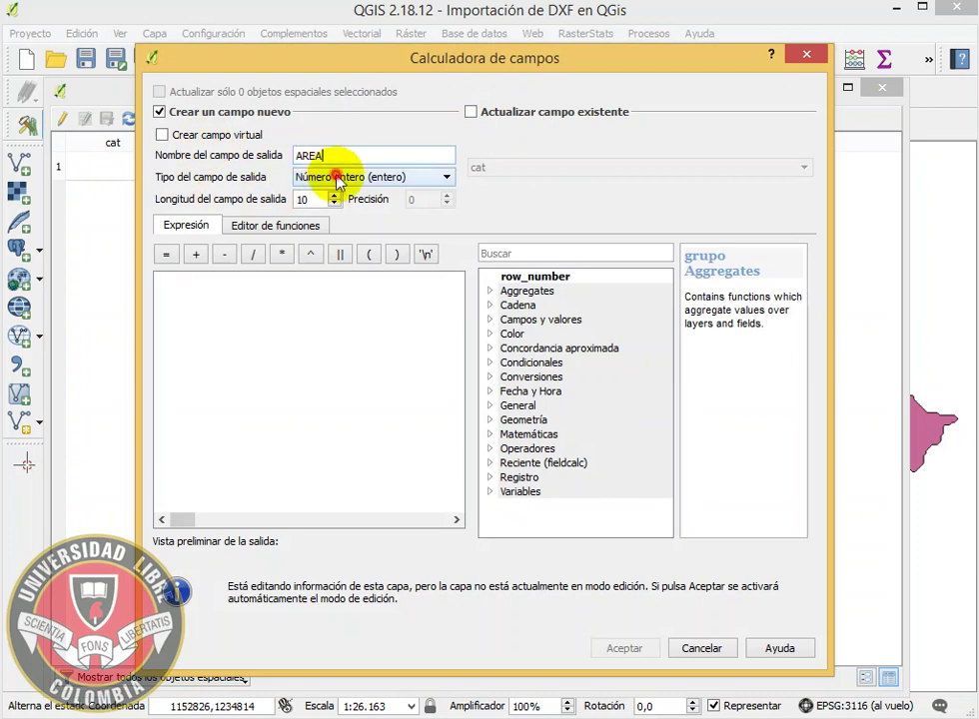
pyautogui.click(399, 177)
pyautogui.click(371, 218)
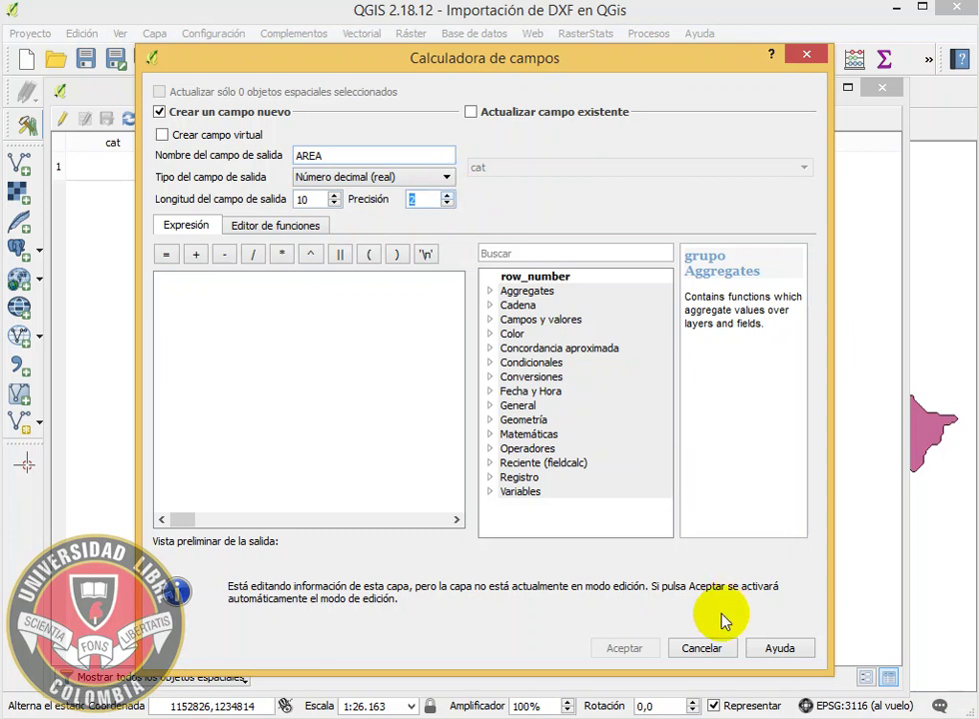
# Calculate the AREA field with the $area geometry function, close the attribute table and end editing of the default layer
pyautogui.click(489, 421)
pyautogui.doubleClick(529, 449)
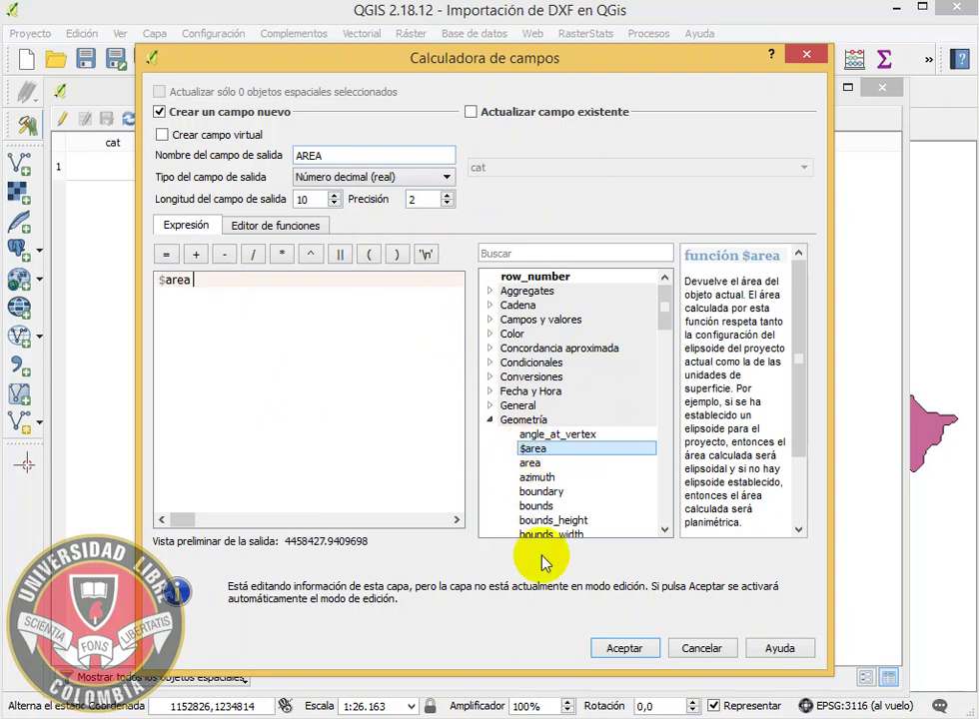
pyautogui.click(619, 649)
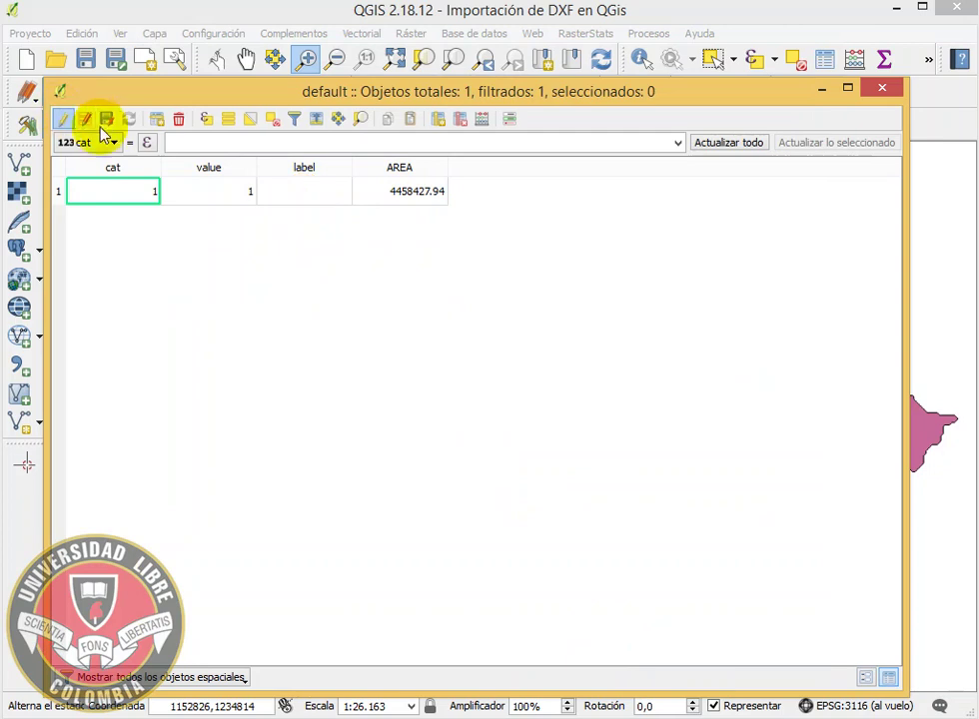
pyautogui.click(880, 91)
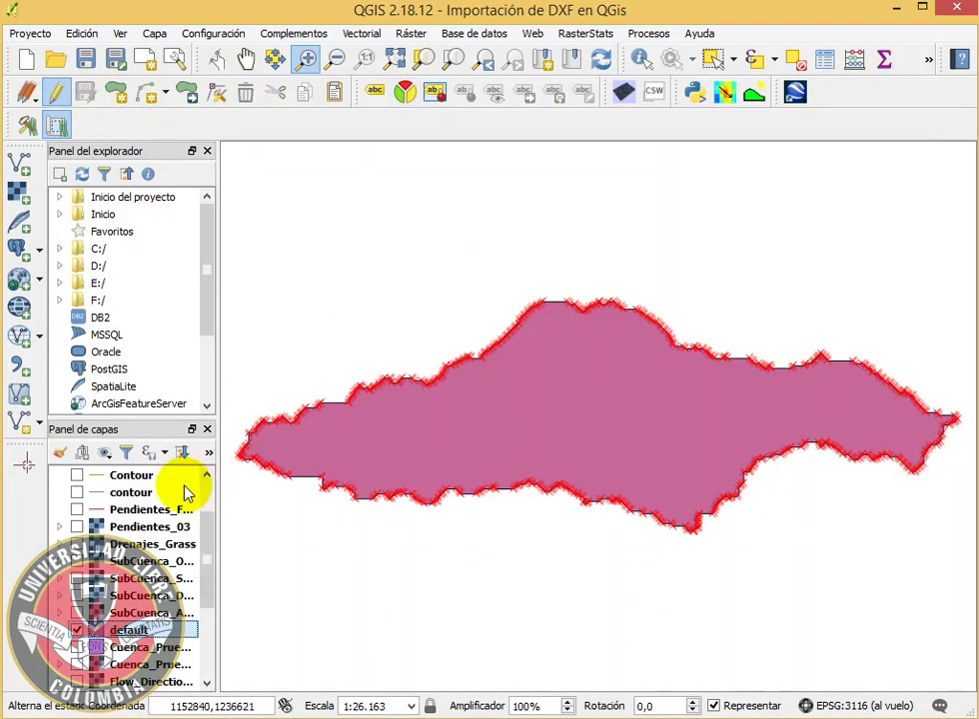
pyautogui.click(55, 91)
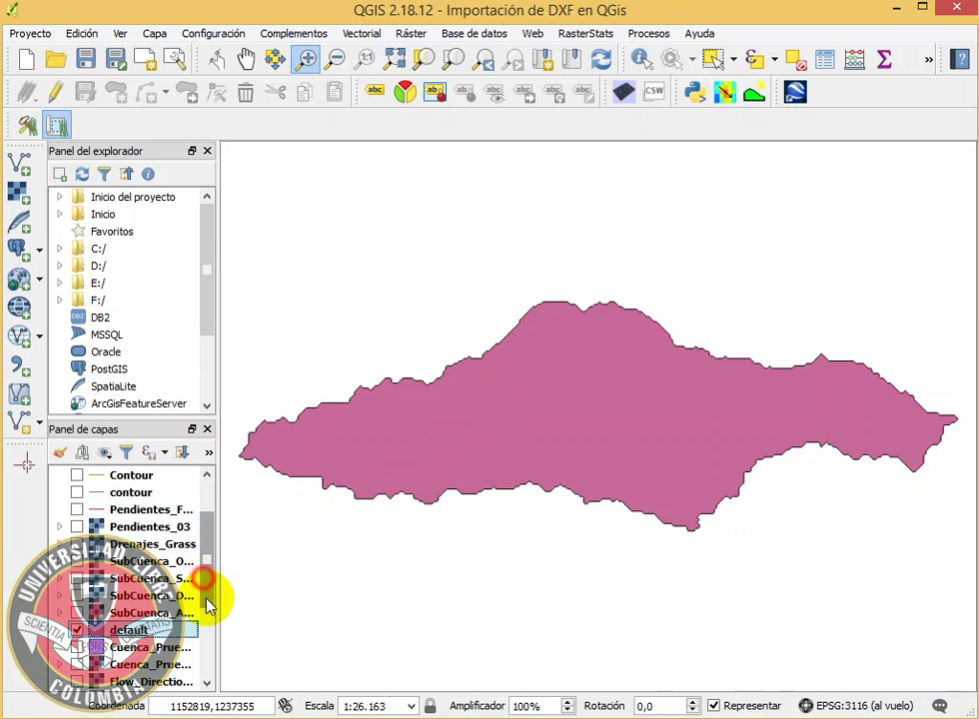
# Show the TIN_Cota terrain layer beneath the watershed polygon and view the map's full extent
pyautogui.moveTo(212, 594); pyautogui.dragTo(212, 659)
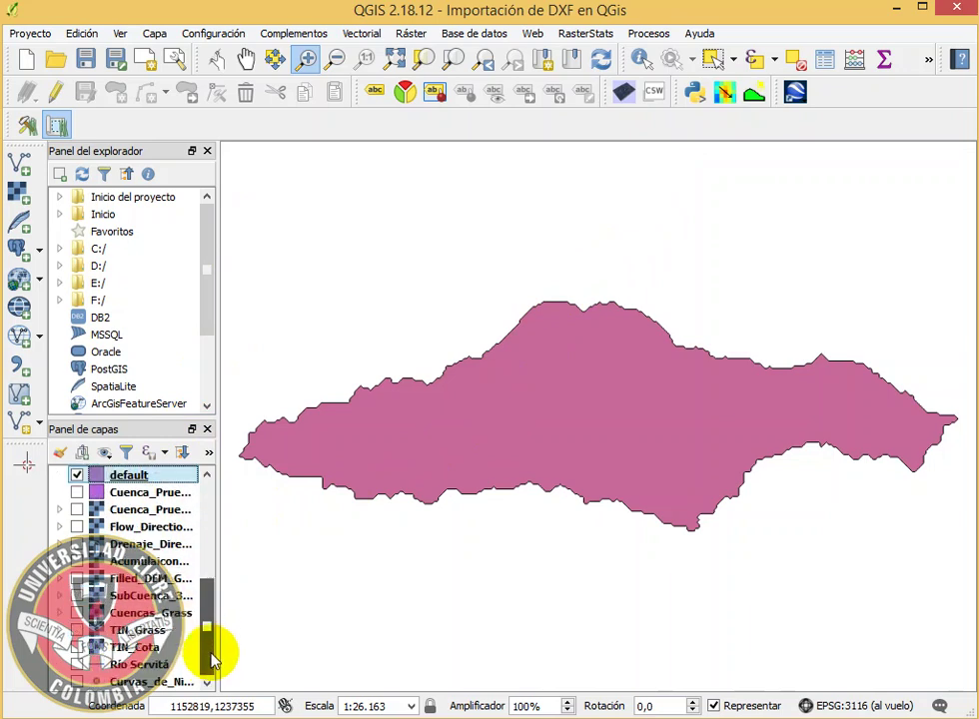
pyautogui.click(86, 648)
pyautogui.click(78, 649)
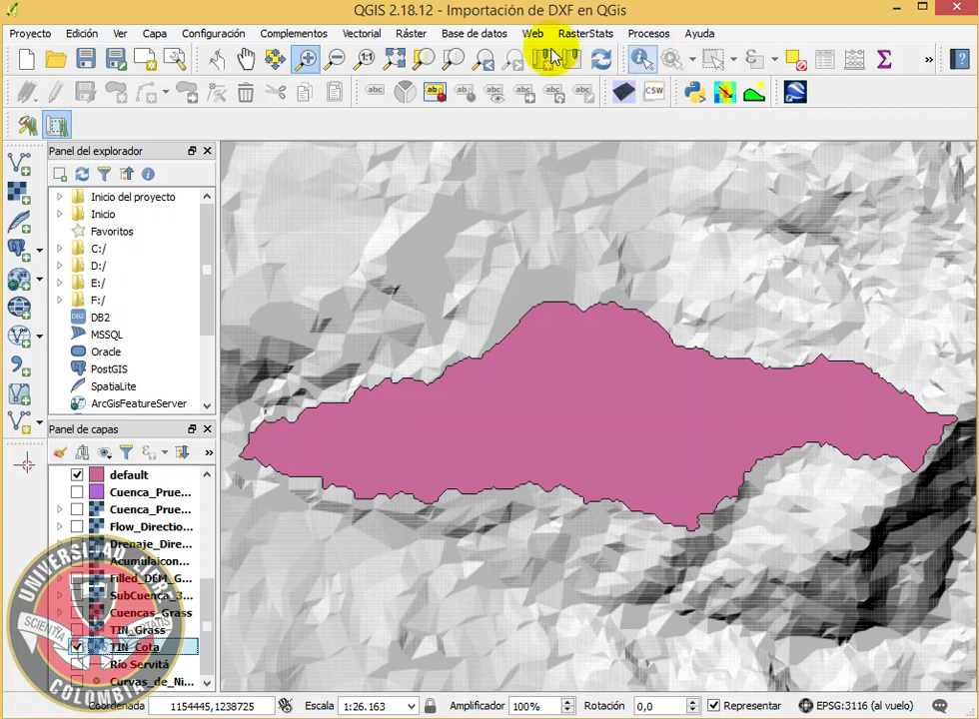
pyautogui.click(396, 60)
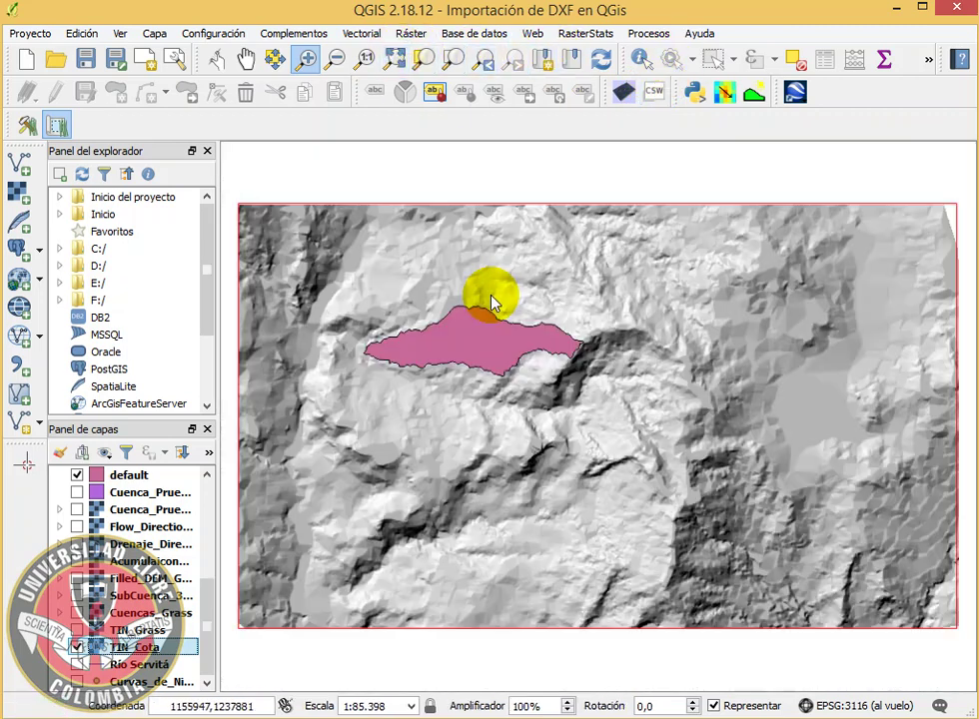
# Generate a Qgis2threejs 3D view with TIN_Cota as the DEM, excluding Quebradas N1 and including the default polygon layer
pyautogui.click(715, 102)
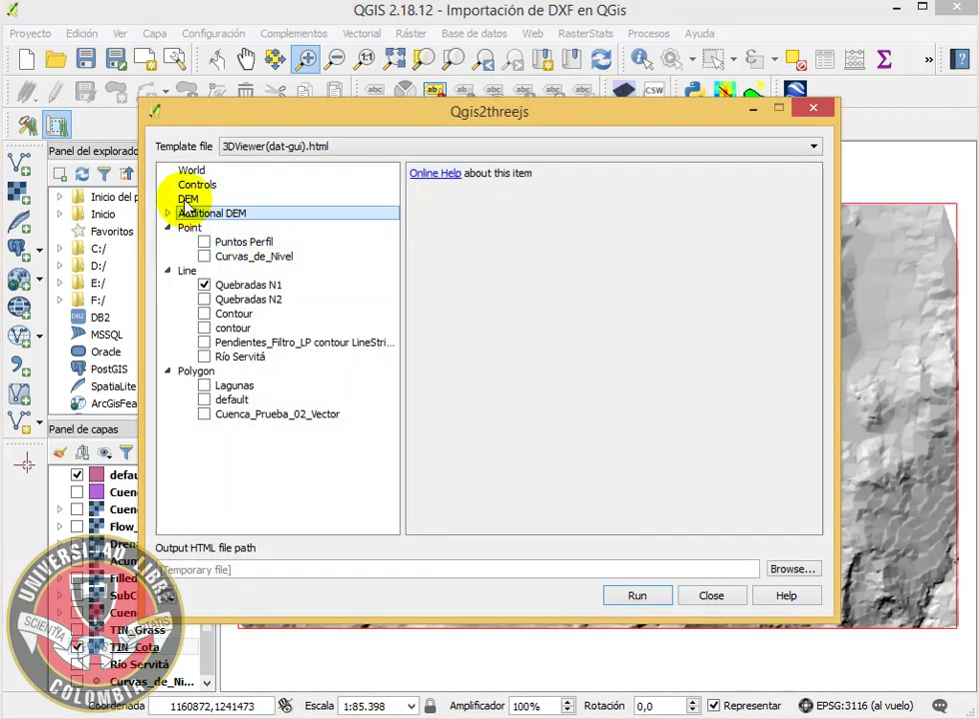
pyautogui.click(188, 198)
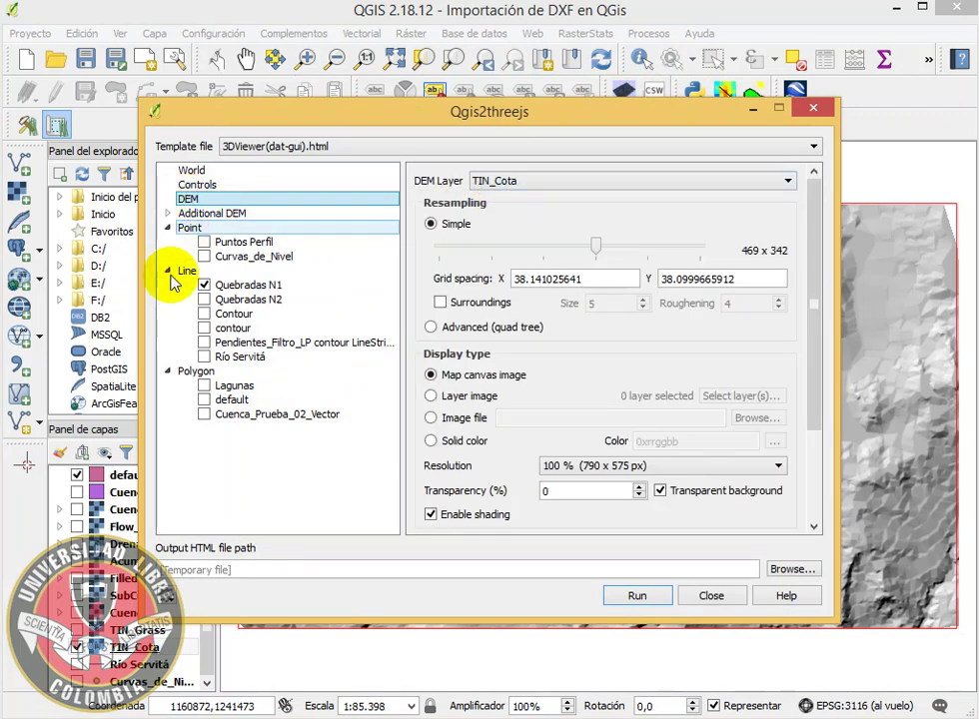
pyautogui.click(204, 286)
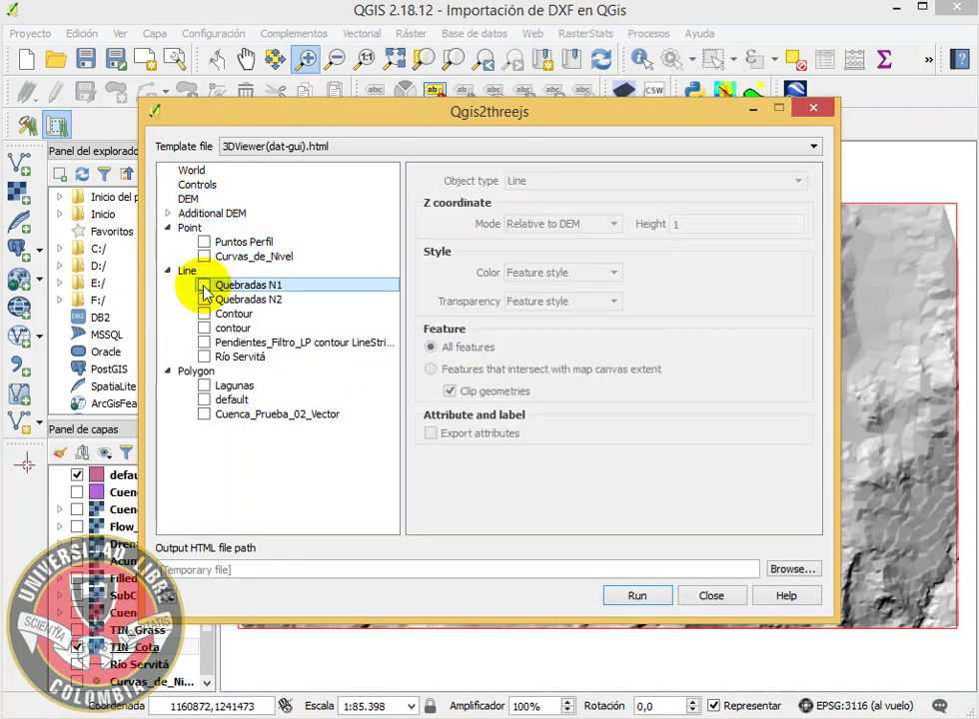
pyautogui.click(204, 400)
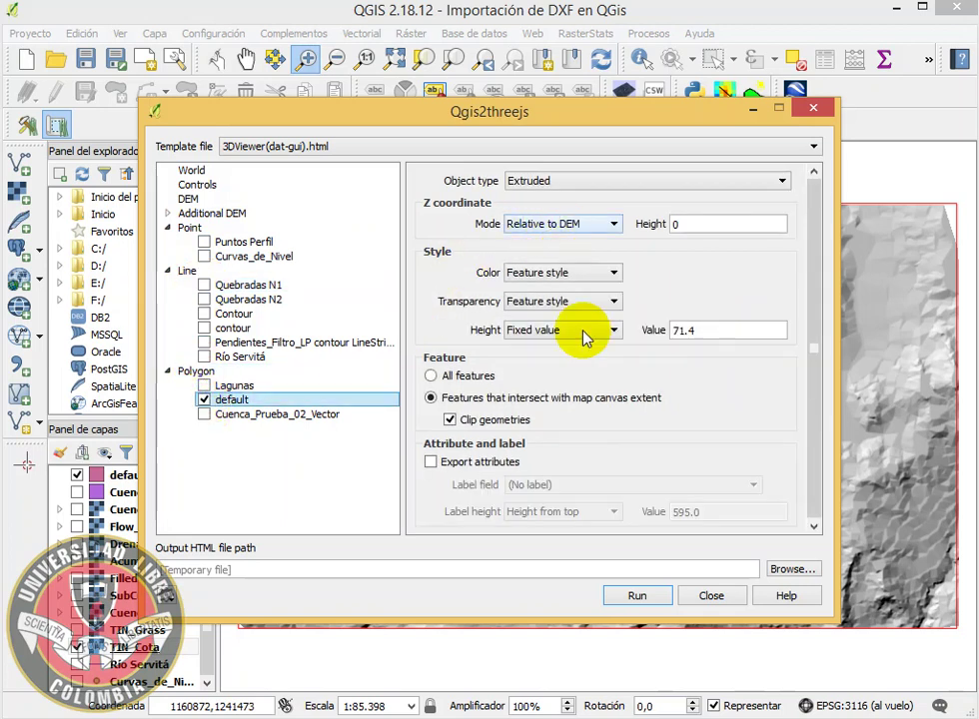
pyautogui.click(639, 597)
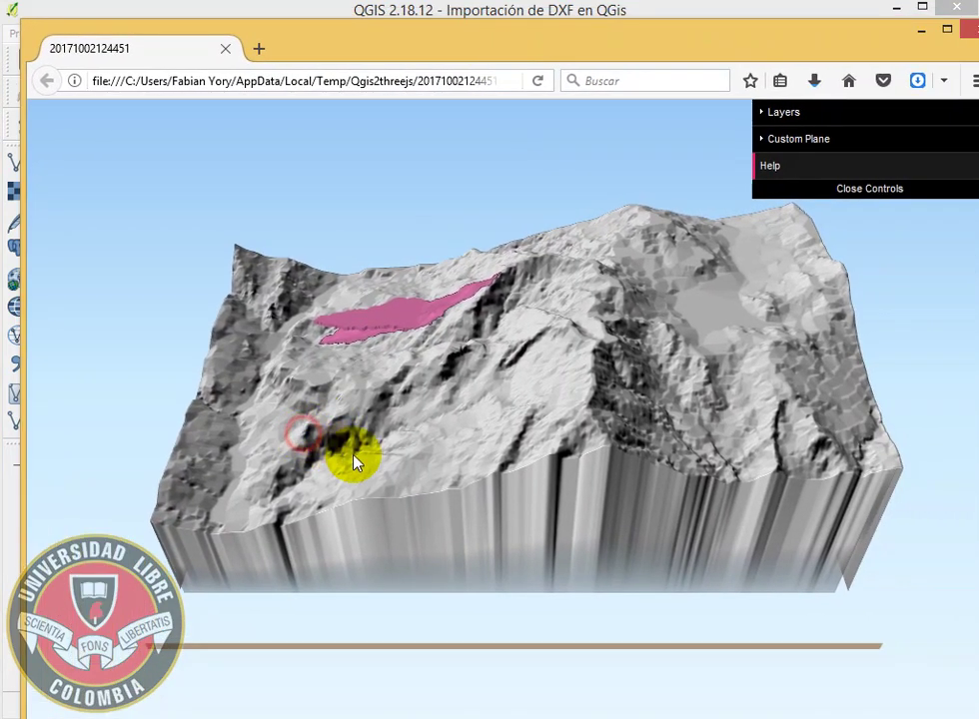
# Examine the watershed polygon on the 3D terrain from several angles in the browser, then return to the QGIS map
pyautogui.moveTo(354, 461); pyautogui.dragTo(502, 491)
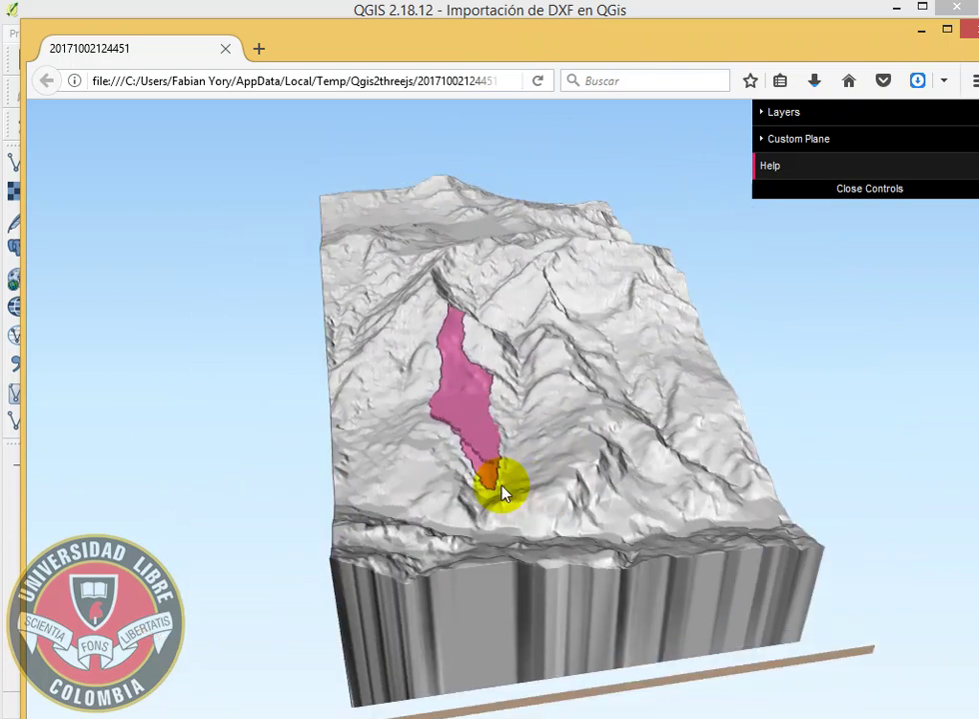
pyautogui.moveTo(470, 429); pyautogui.dragTo(489, 480)
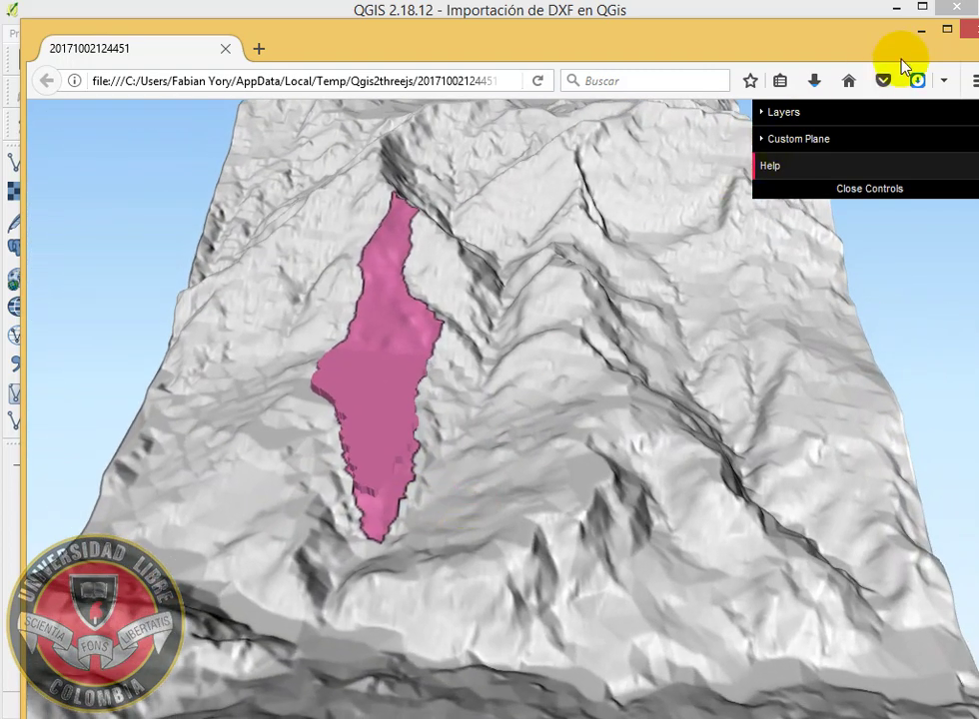
pyautogui.click(957, 9)
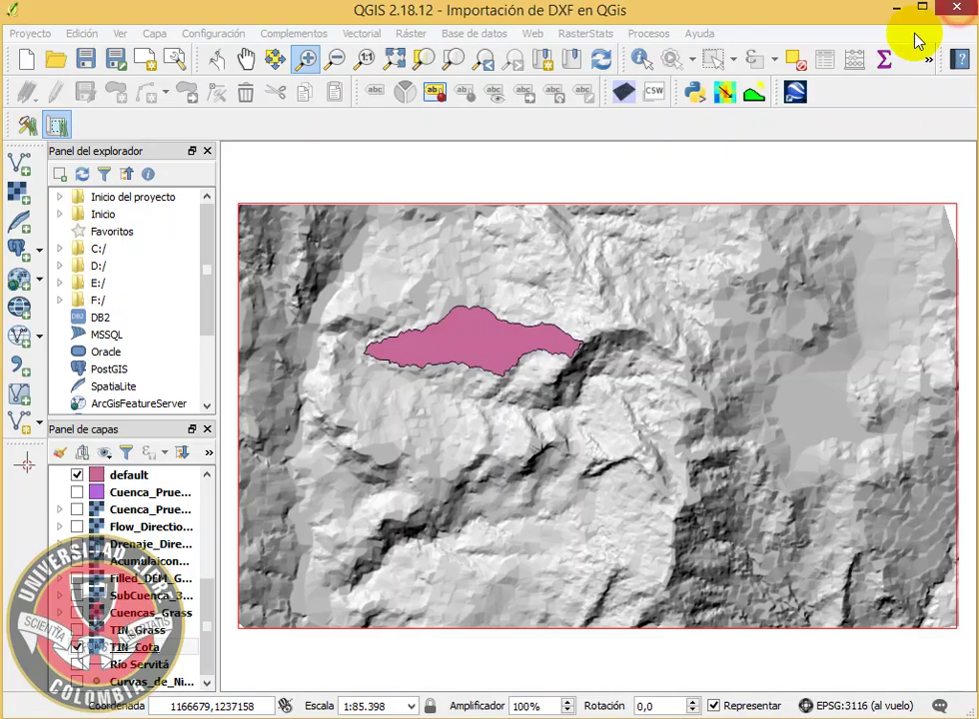
pyautogui.click(965, 7)
pyautogui.click(565, 393)
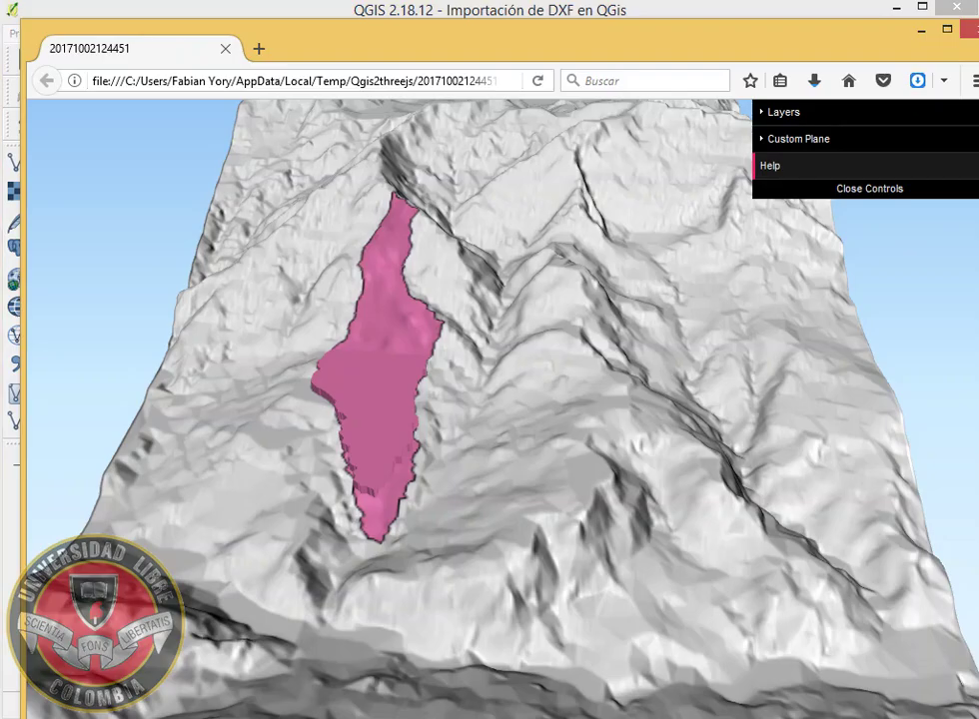
pyautogui.moveTo(888, 34); pyautogui.dragTo(755, 74)
pyautogui.click(852, 72)
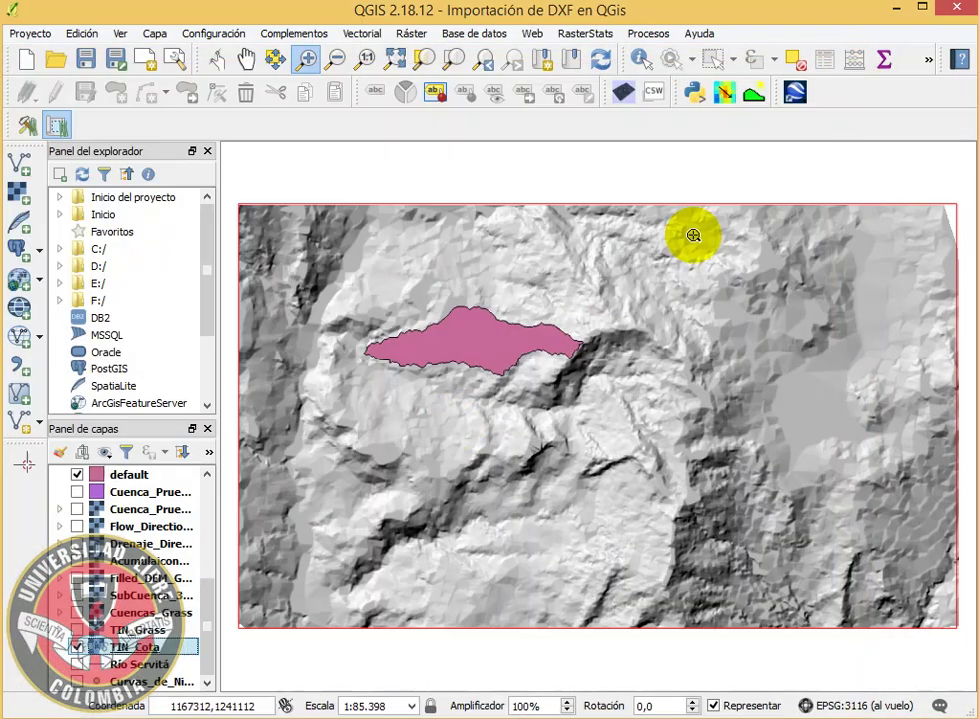
# Hide the TIN_Cota terrain and default watershed layers, and remove the default layer from the project
pyautogui.click(77, 647)
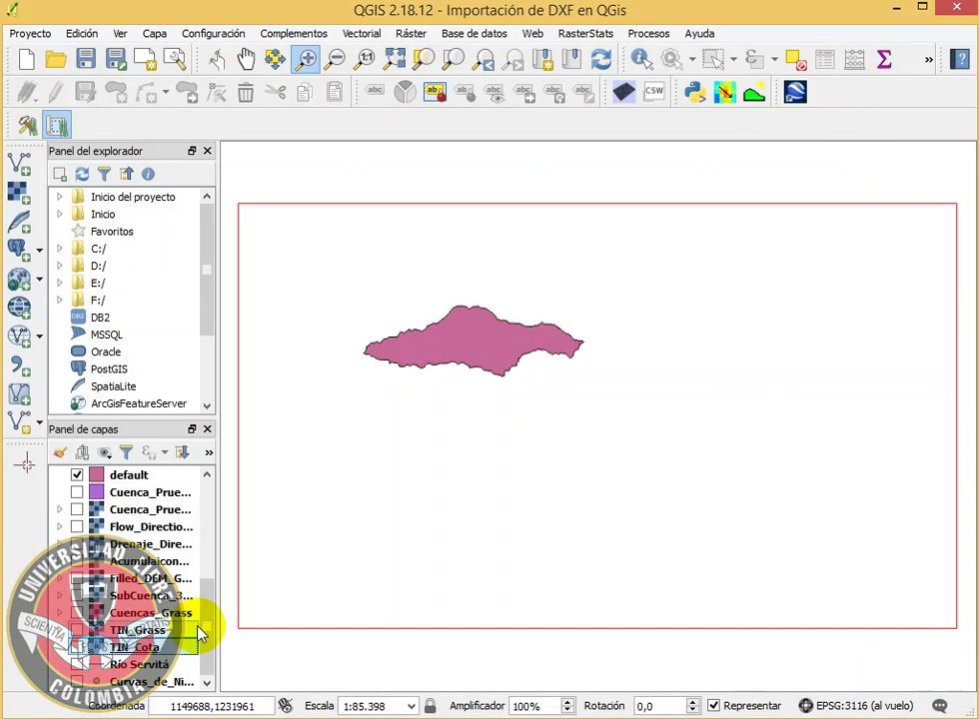
pyautogui.moveTo(200, 627); pyautogui.dragTo(219, 586)
pyautogui.click(76, 544)
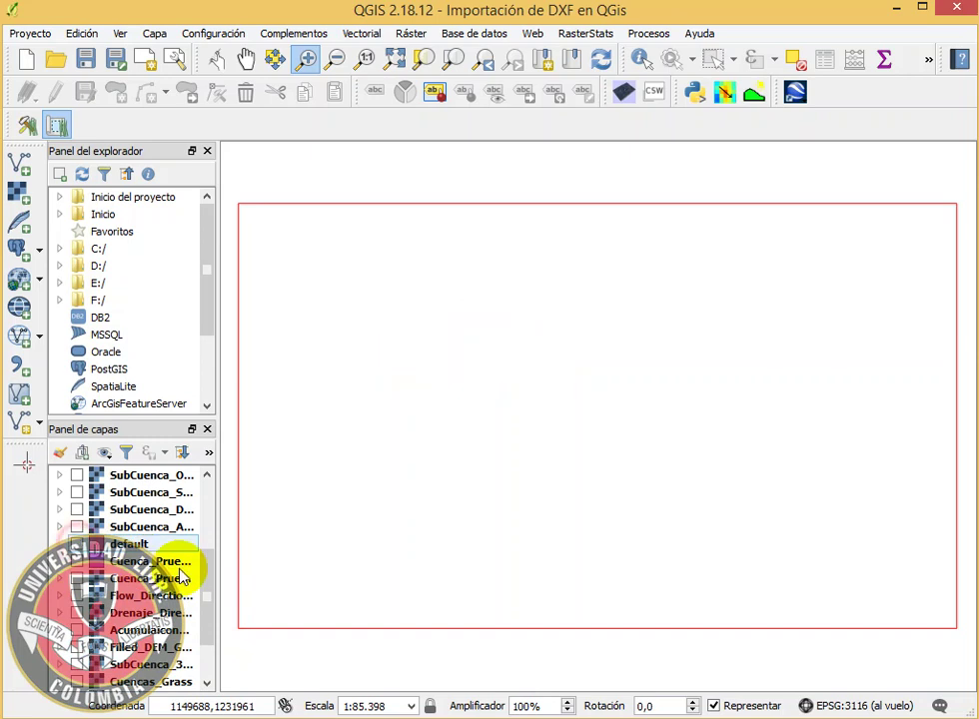
pyautogui.click(115, 545)
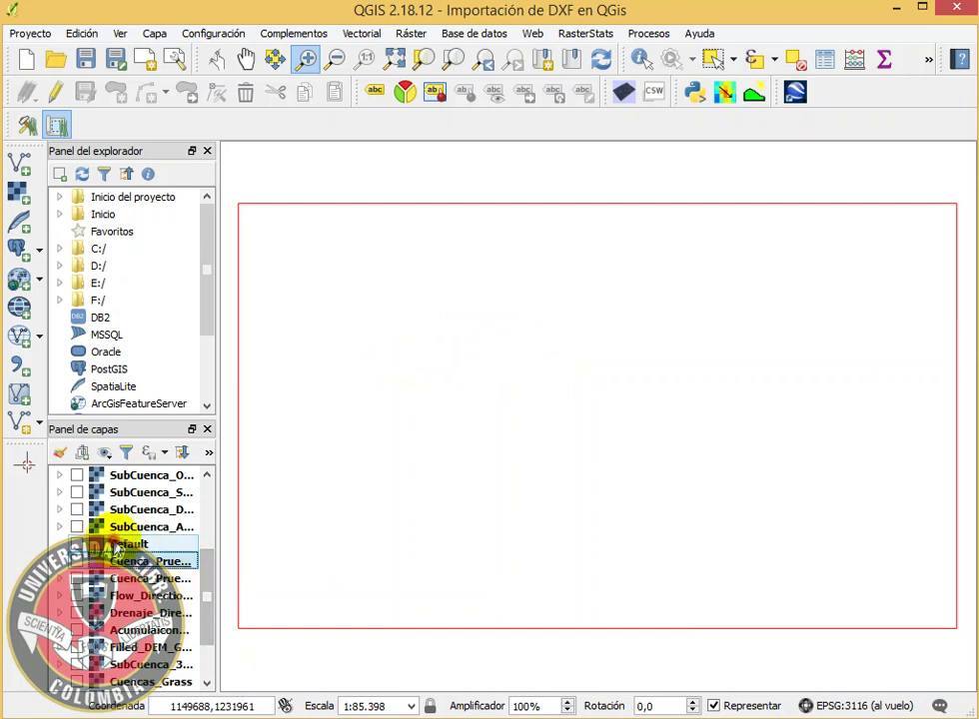
pyautogui.rightClick(124, 545)
pyautogui.click(208, 595)
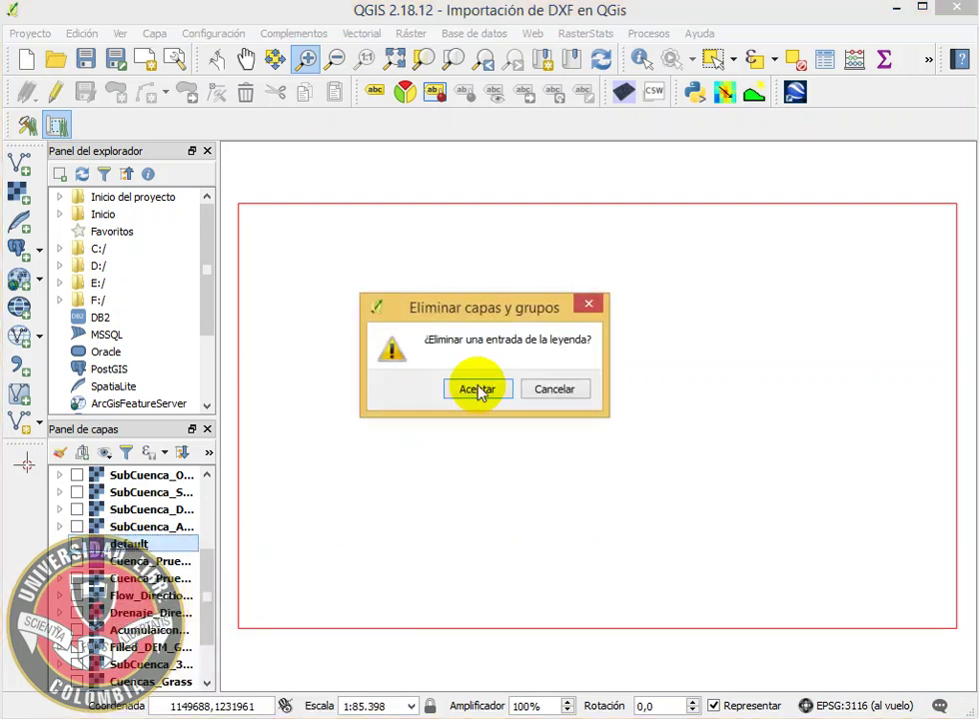
pyautogui.click(477, 388)
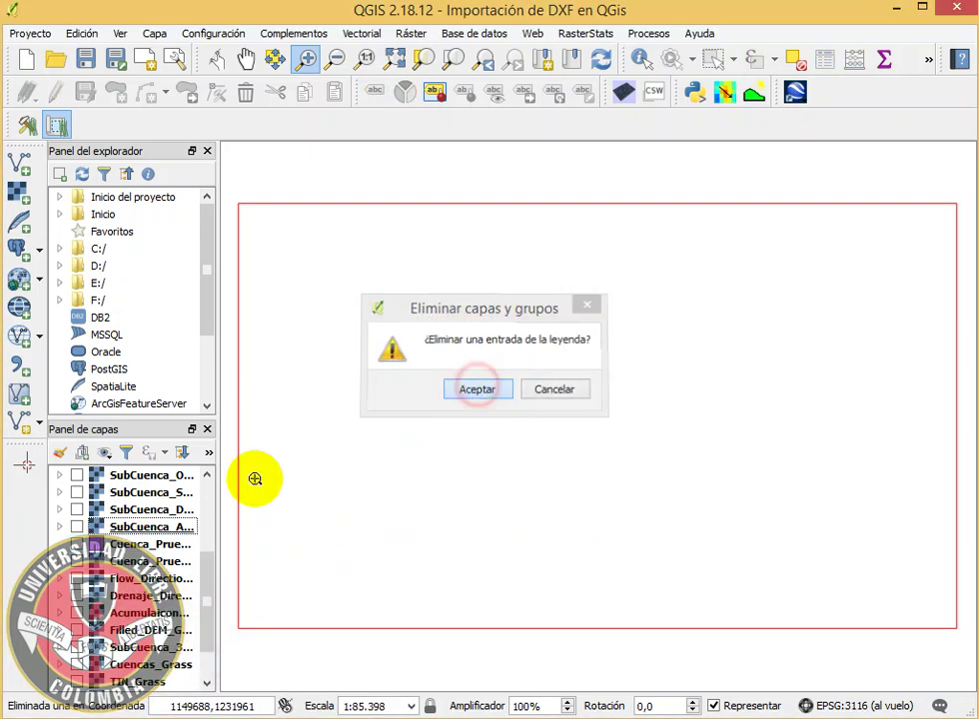
# Preview the Cuenca_Prueba raster, hide it again, and show the SubCuenca_OK raster to inspect its subbasins and their pixel edges
pyautogui.click(77, 561)
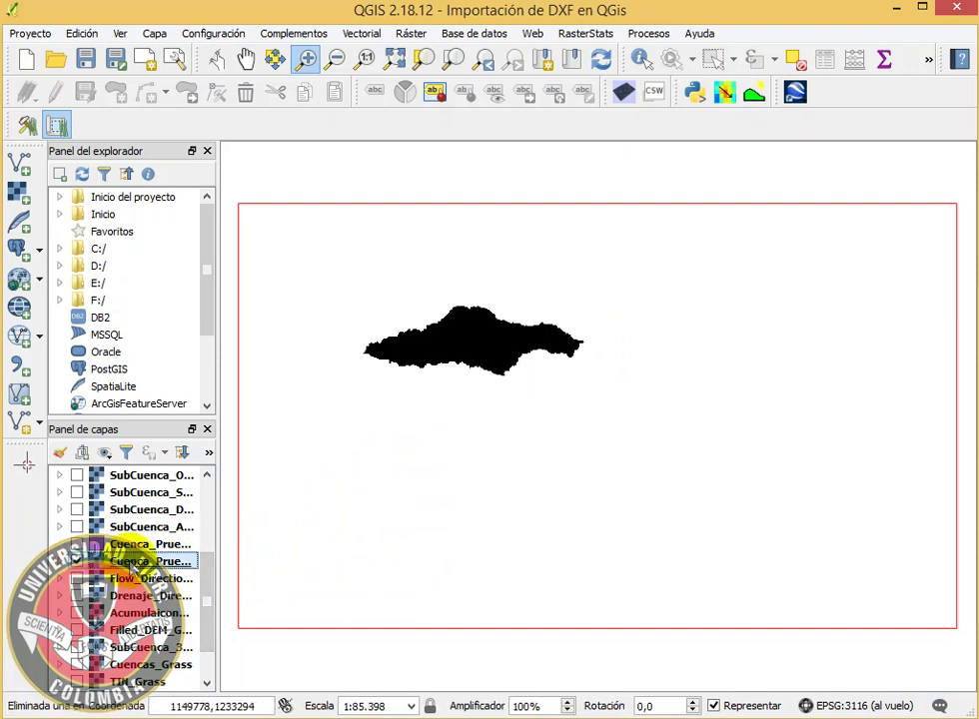
pyautogui.click(77, 561)
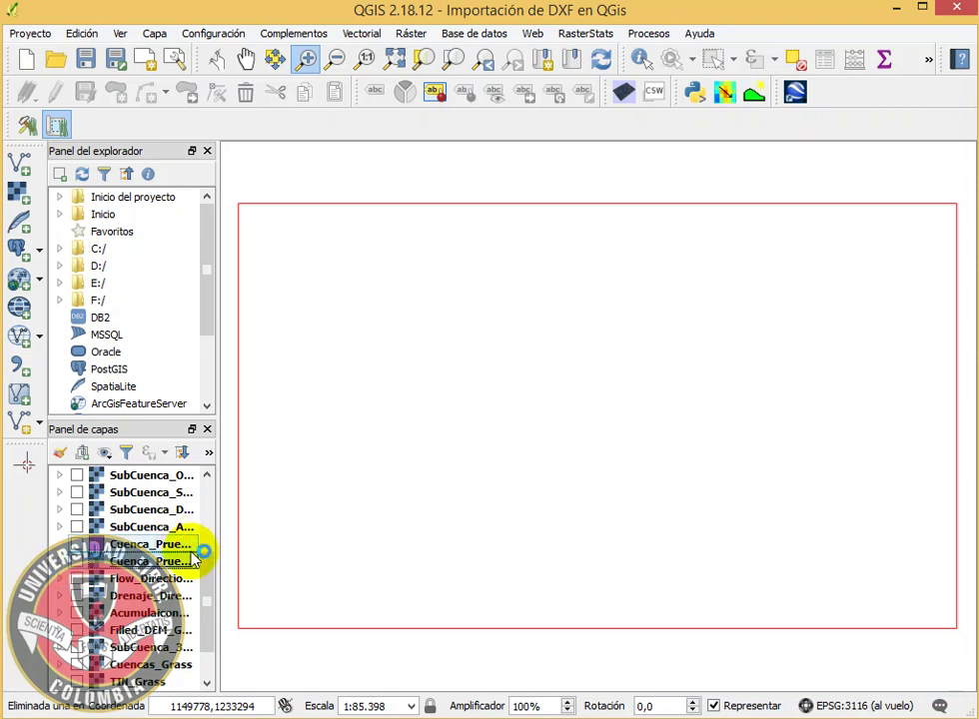
pyautogui.moveTo(207, 586); pyautogui.dragTo(213, 571)
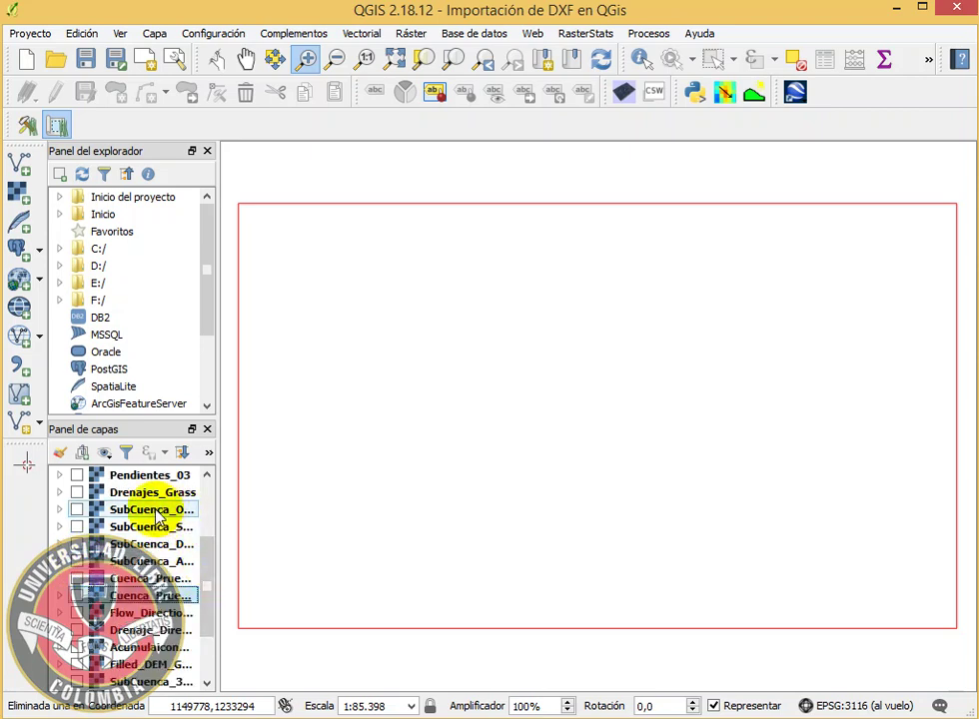
pyautogui.click(77, 510)
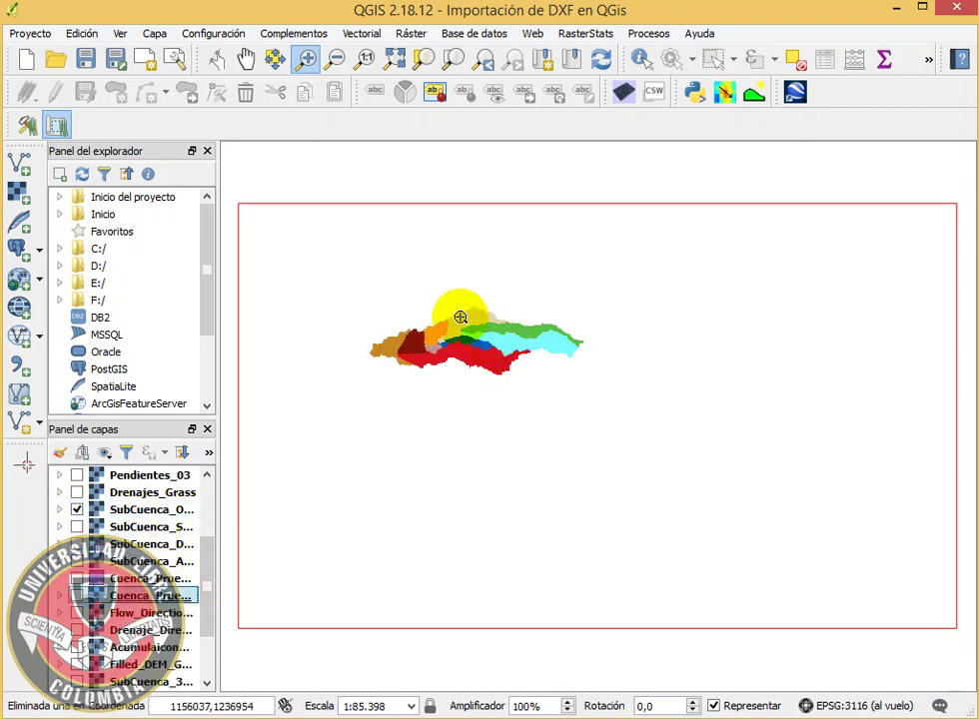
pyautogui.moveTo(335, 258); pyautogui.dragTo(611, 394)
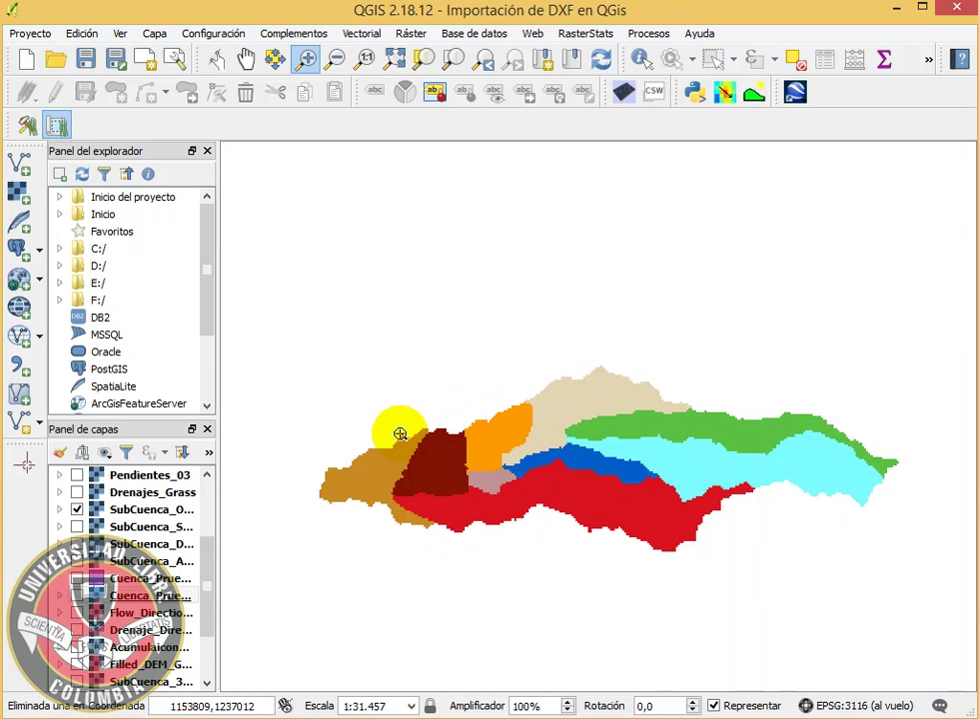
pyautogui.moveTo(400, 427); pyautogui.dragTo(469, 444)
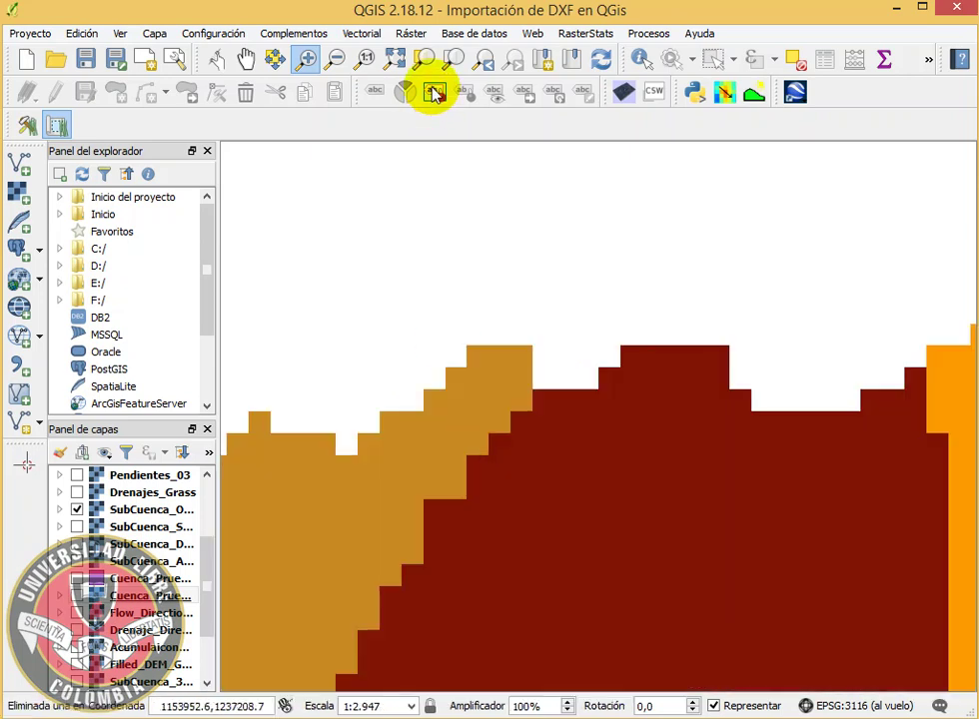
pyautogui.click(397, 62)
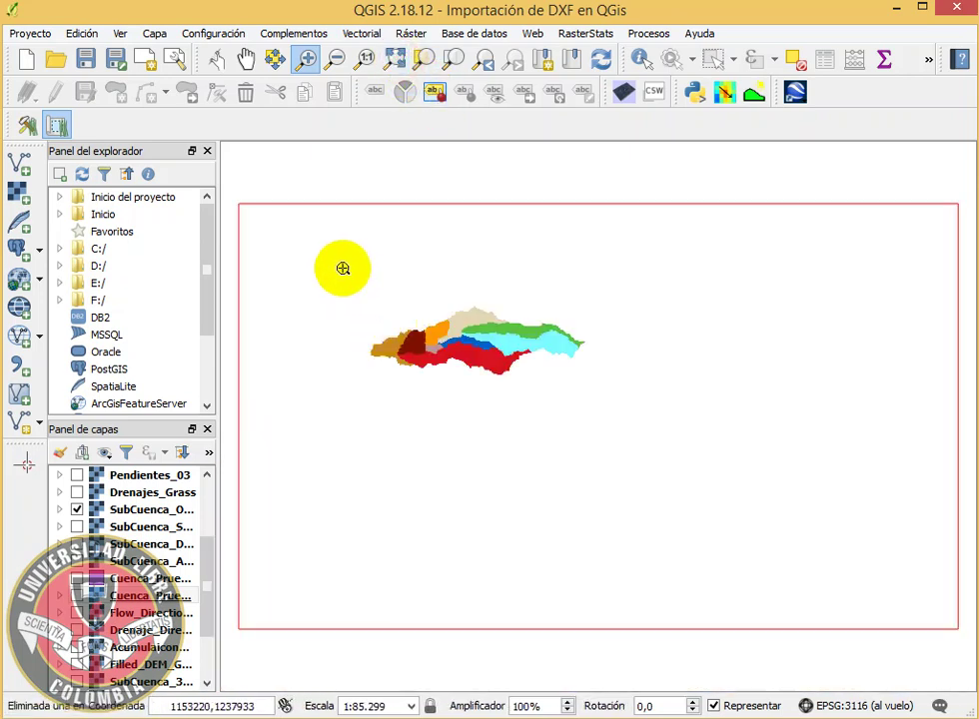
pyautogui.moveTo(344, 268); pyautogui.dragTo(612, 392)
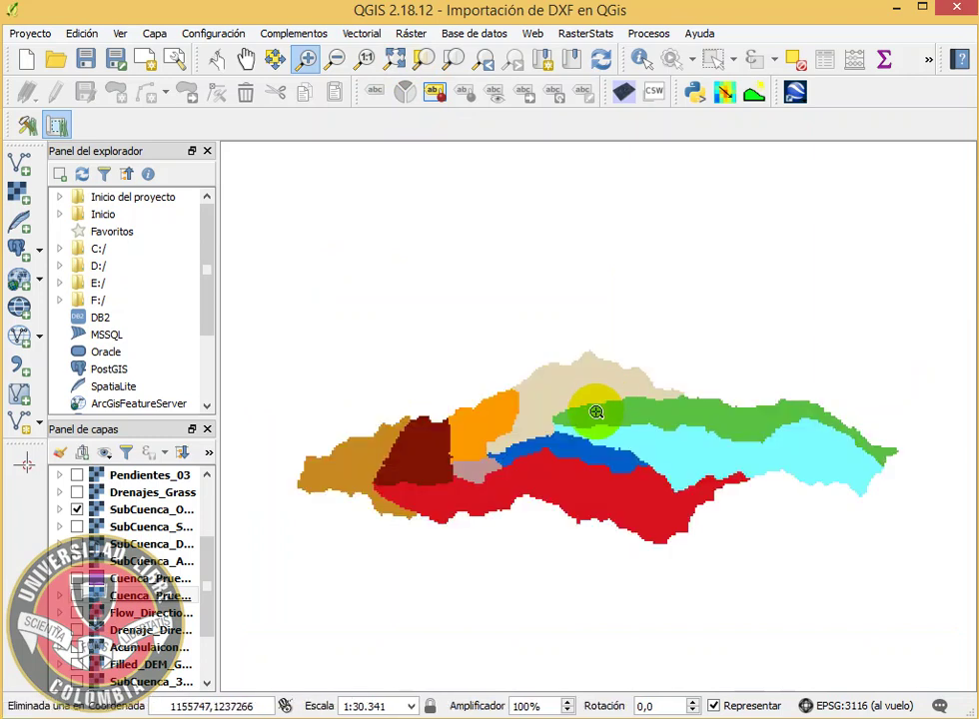
# Open the GRASS tools and filter the modules by R.to to find the raster-to-vector conversions
pyautogui.click(292, 33)
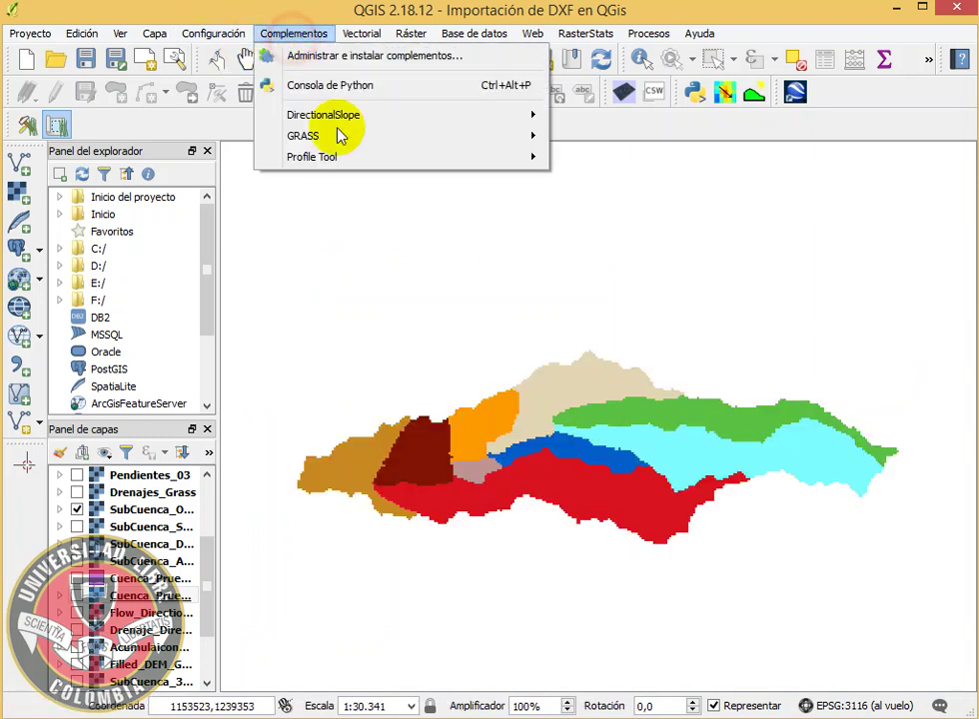
pyautogui.moveTo(386, 147)
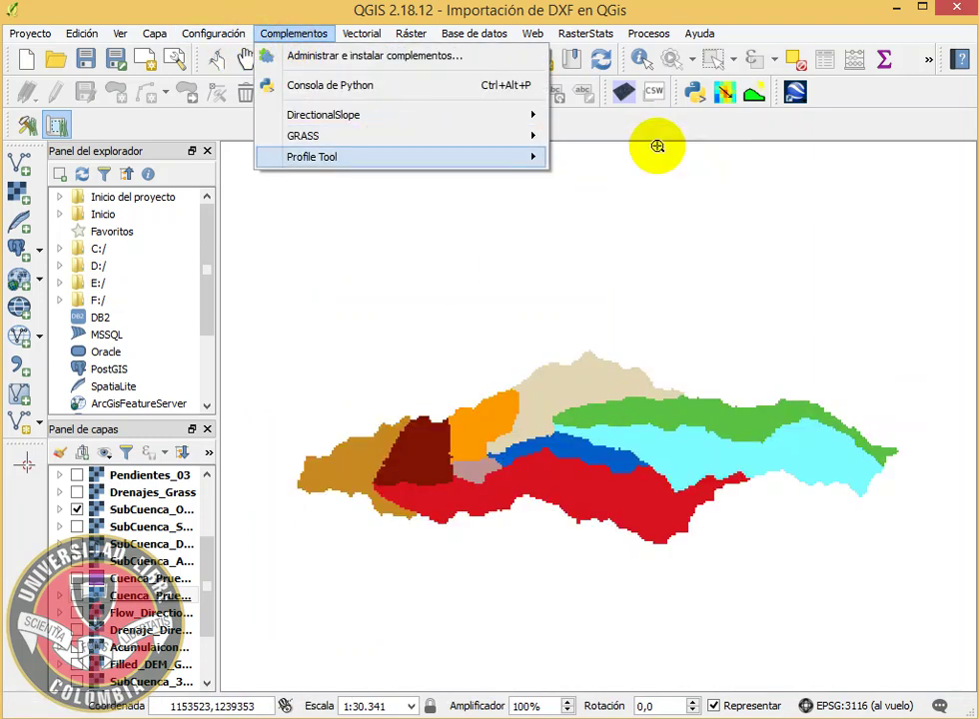
pyautogui.click(662, 201)
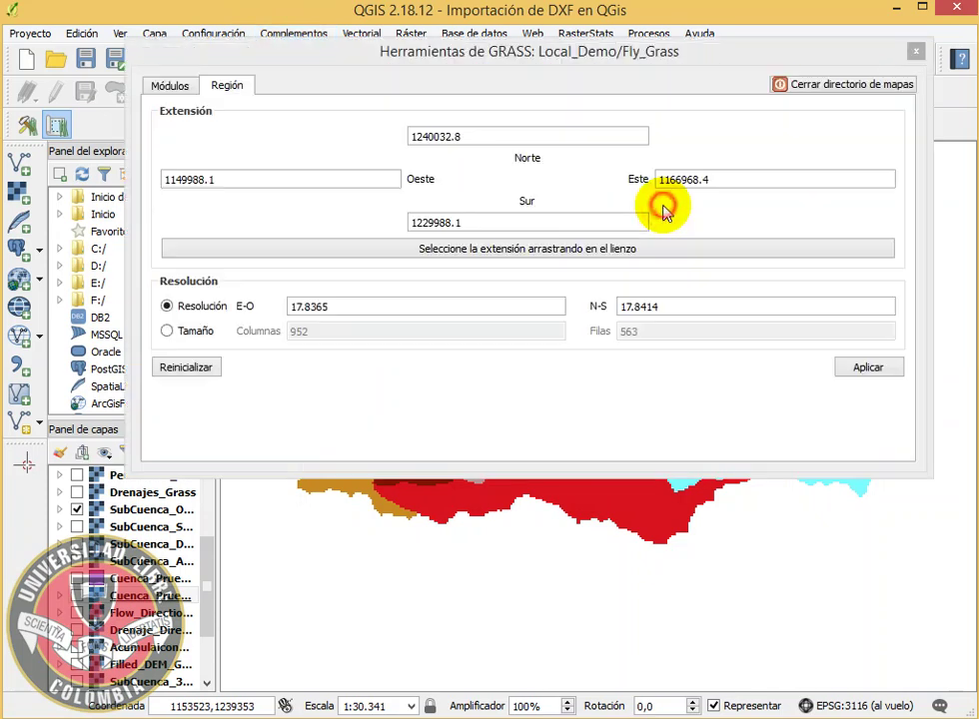
pyautogui.click(168, 90)
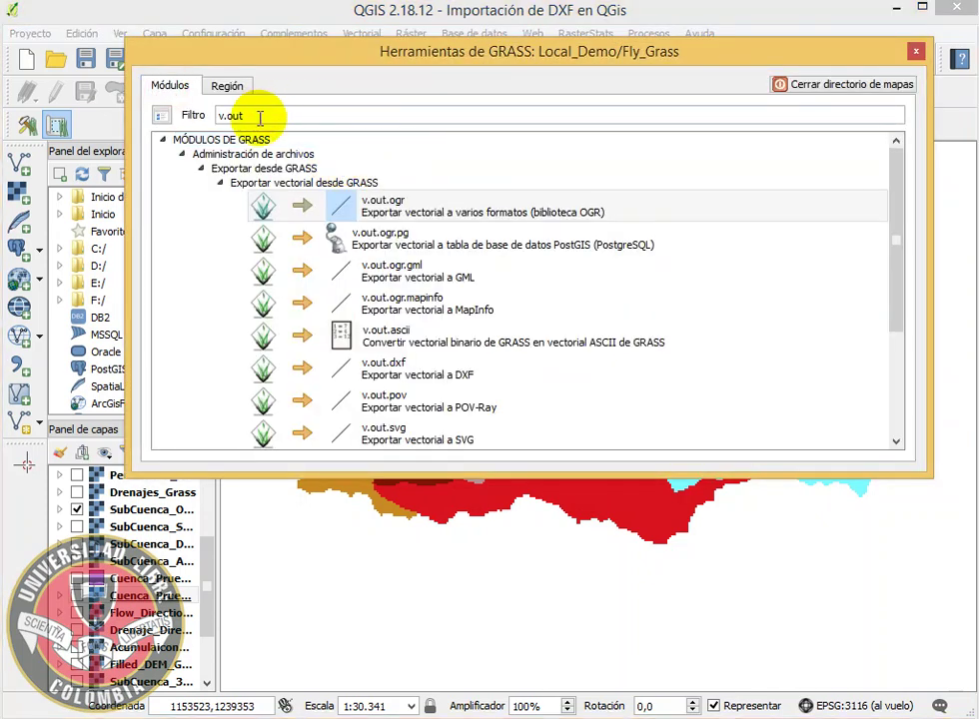
pyautogui.moveTo(262, 117); pyautogui.dragTo(163, 120)
pyautogui.write('R')
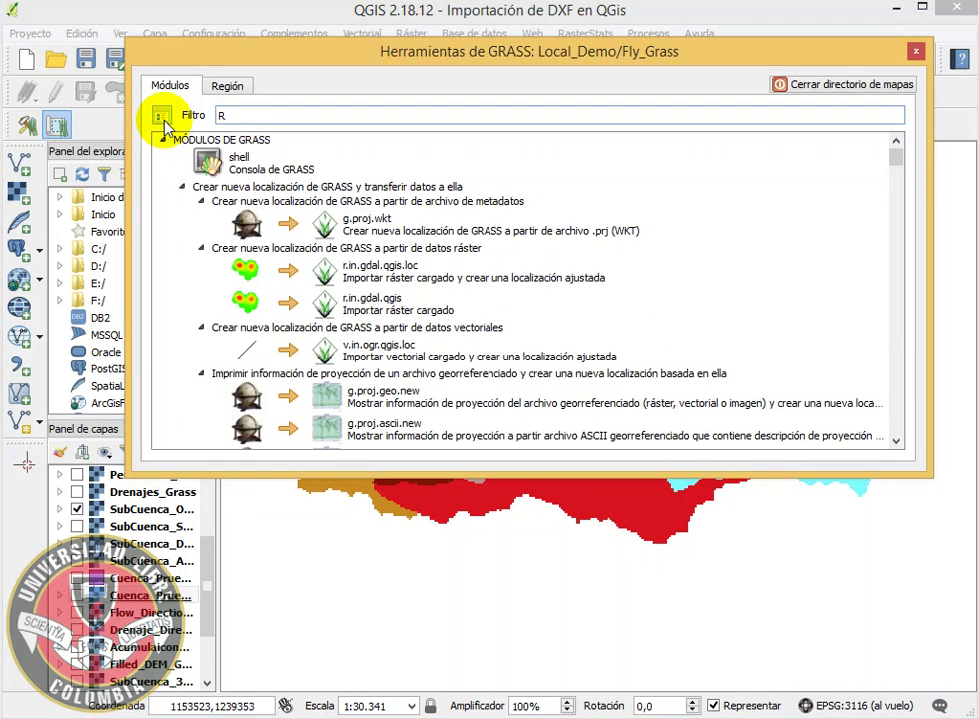
pyautogui.press('BackSpace')
pyautogui.write('r')
pyautogui.press('BackSpace')
pyautogui.write('R.')
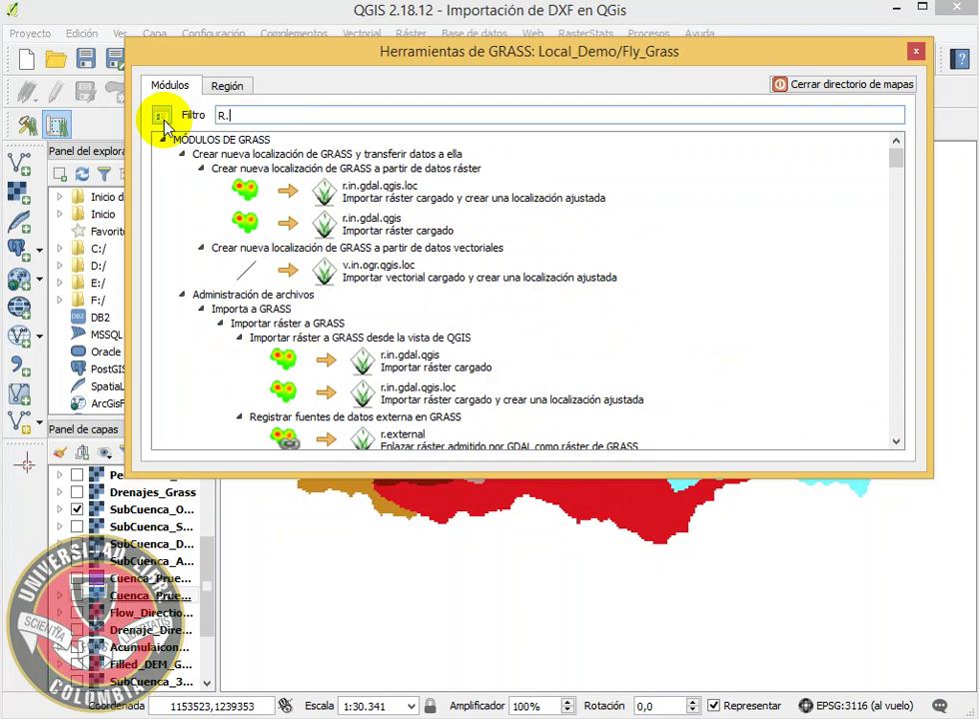
pyautogui.write('to')
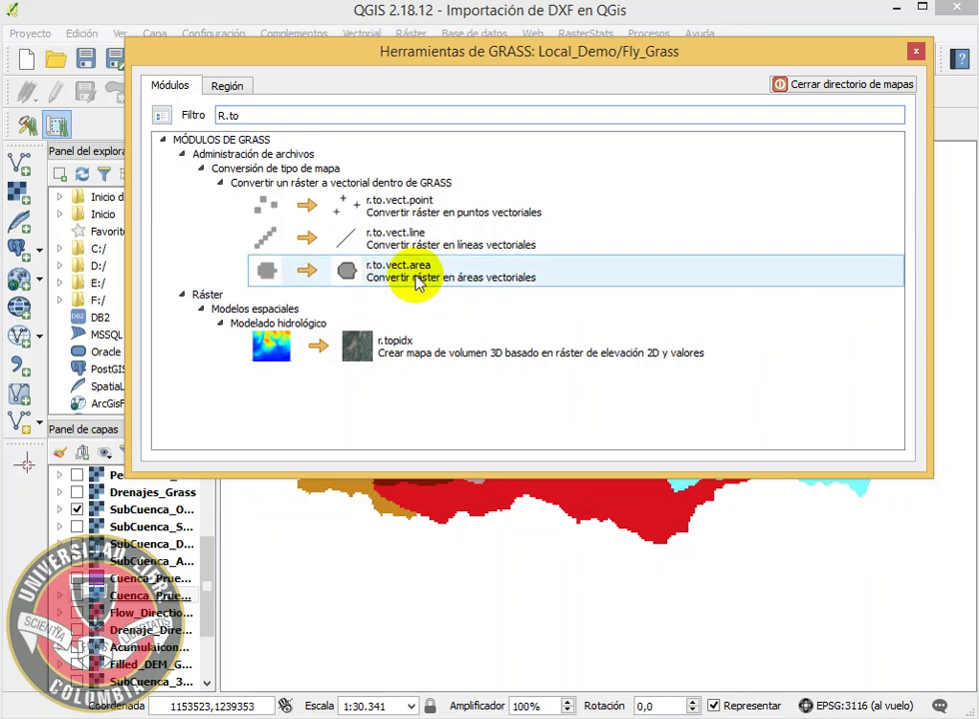
# Open the r.to.vect.area module and choose SubCuenca_OK_1000_Grass as the input raster map
pyautogui.doubleClick(407, 279)
pyautogui.click(832, 206)
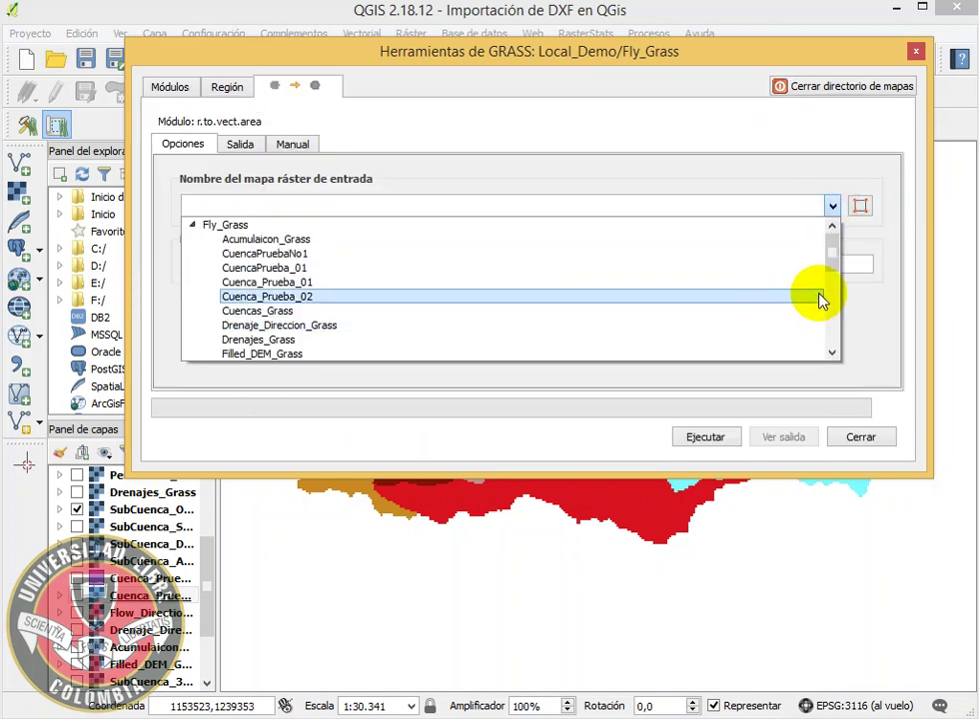
pyautogui.moveTo(833, 271); pyautogui.dragTo(840, 287)
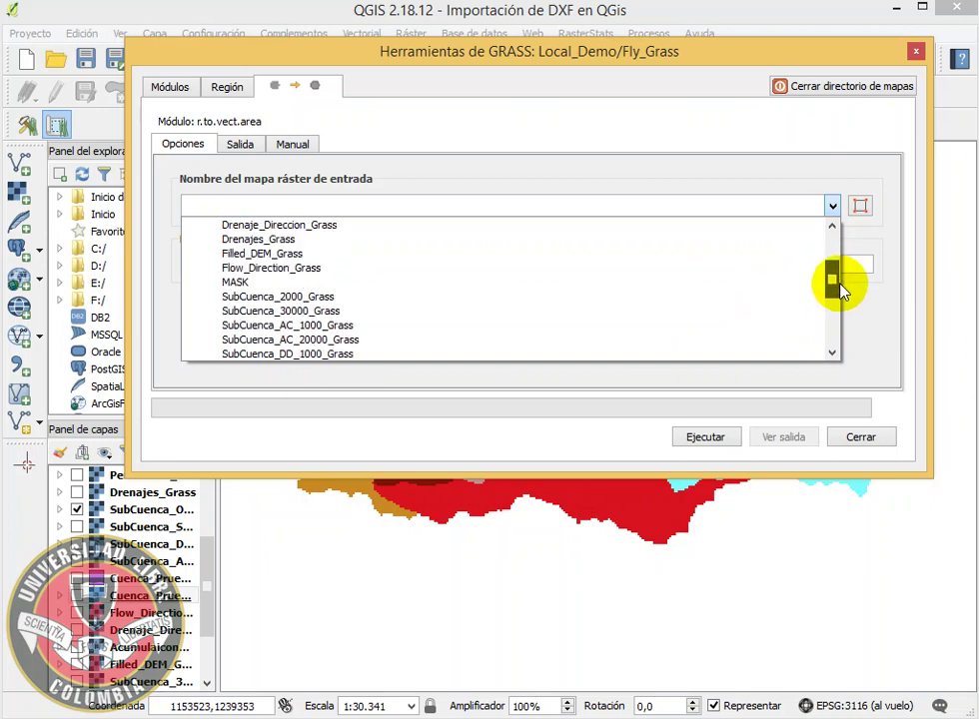
pyautogui.moveTo(845, 293); pyautogui.dragTo(844, 304)
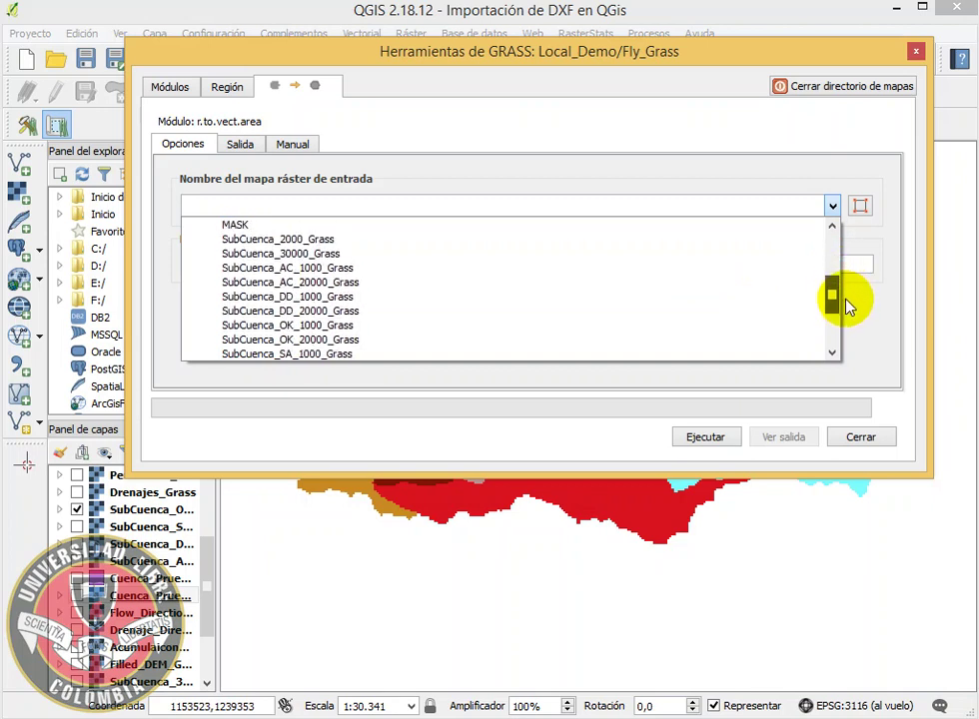
pyautogui.click(330, 326)
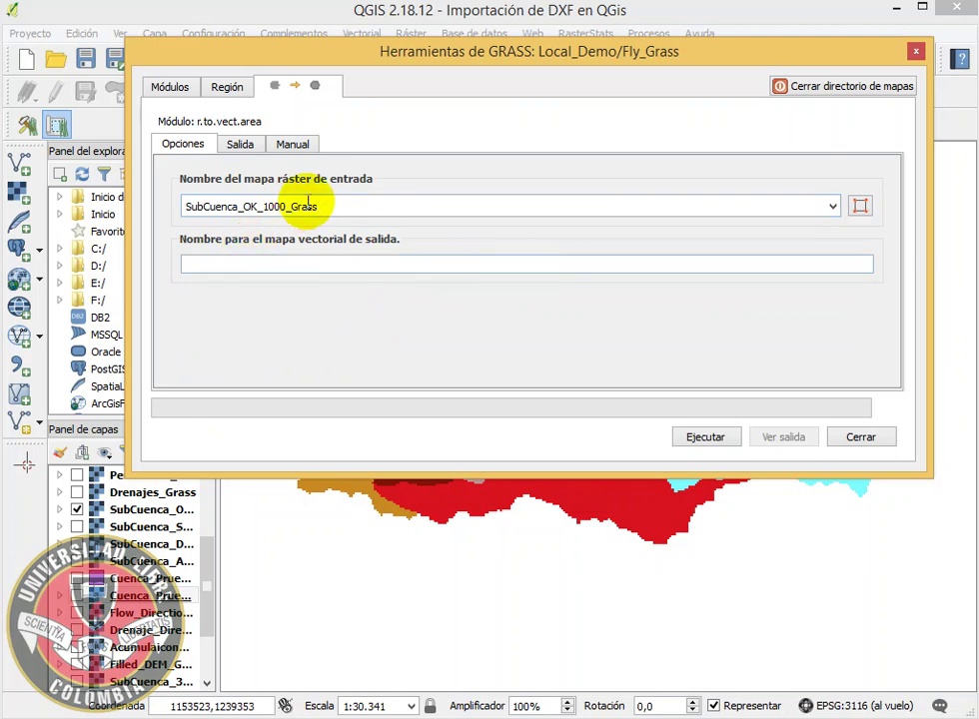
# Name the output vector map SubCuenca_OK_1000_Vector, run the conversion, add the result to the map and close the GRASS tools
pyautogui.moveTo(337, 206); pyautogui.dragTo(166, 203)
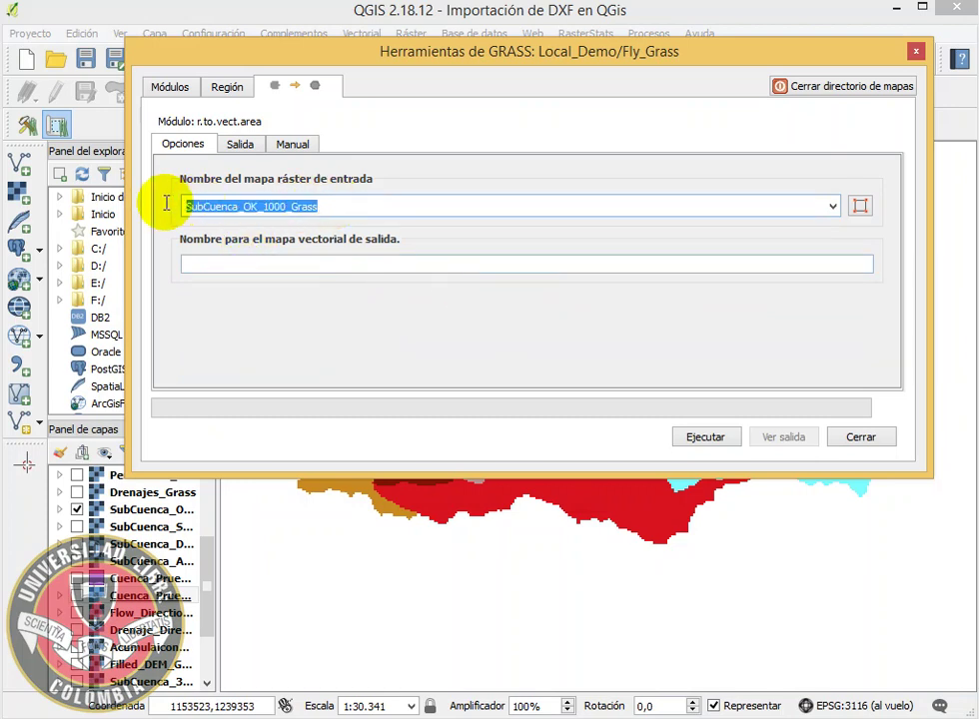
pyautogui.click(222, 267)
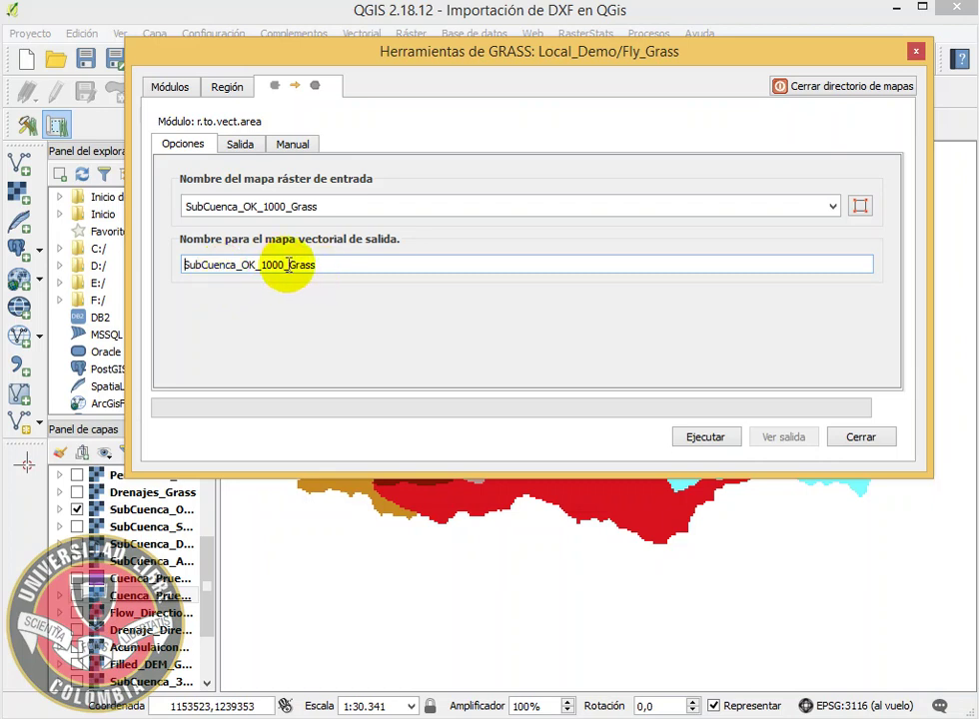
pyautogui.moveTo(288, 266); pyautogui.dragTo(376, 267)
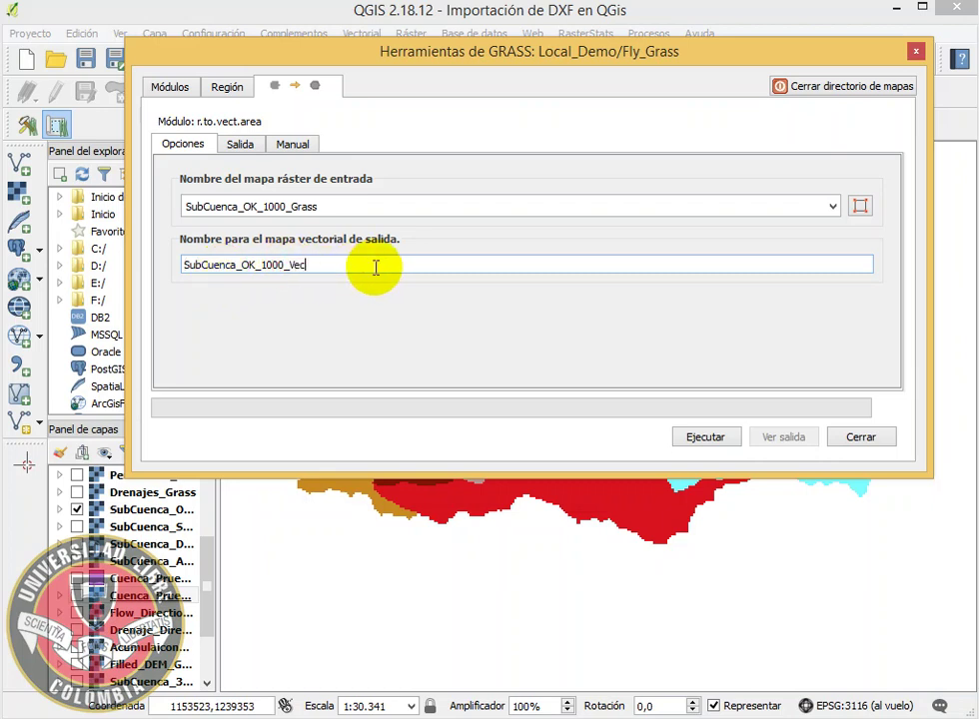
pyautogui.click(706, 440)
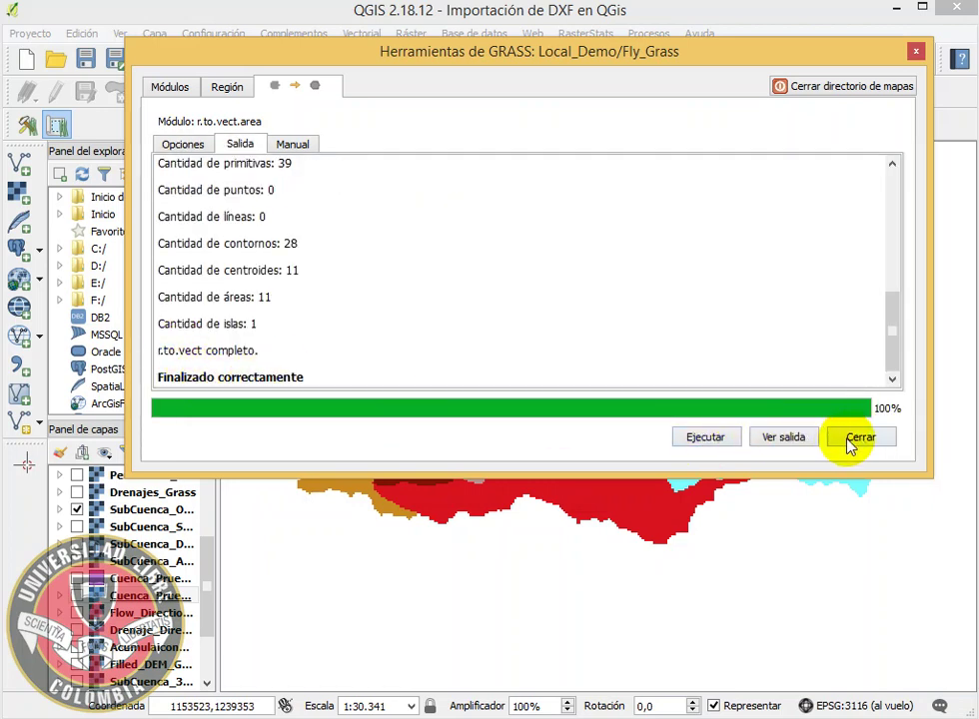
pyautogui.click(793, 442)
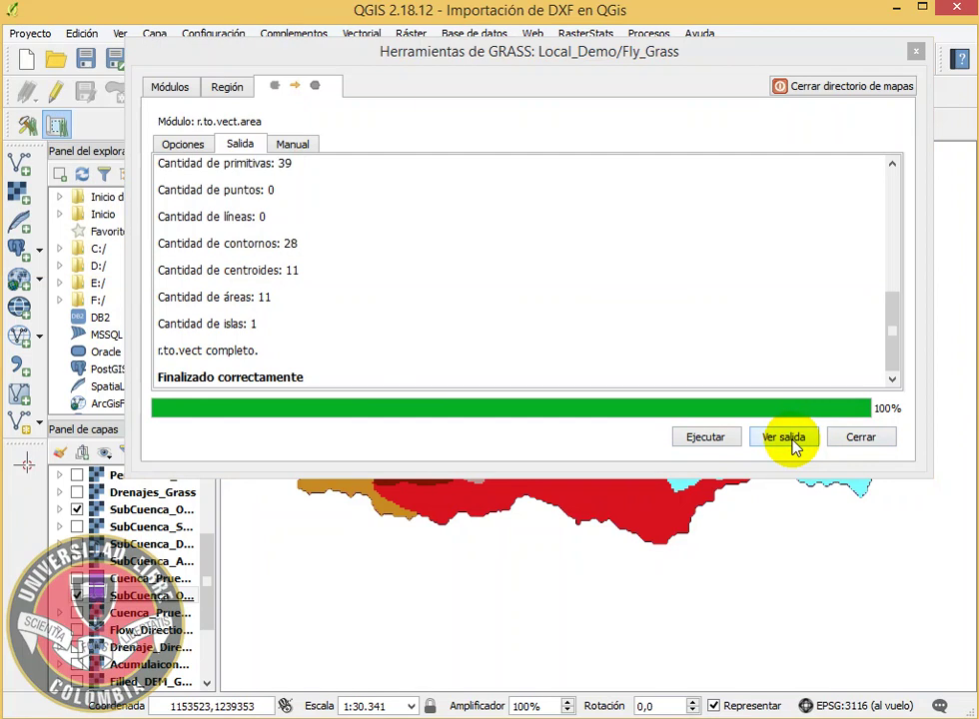
pyautogui.click(858, 439)
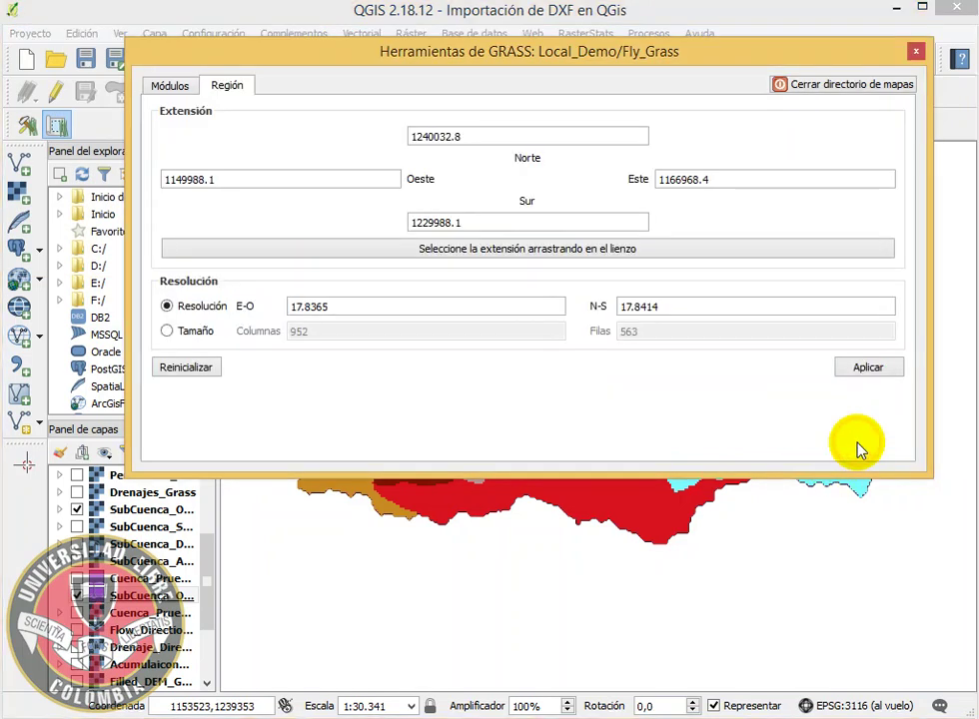
pyautogui.click(916, 51)
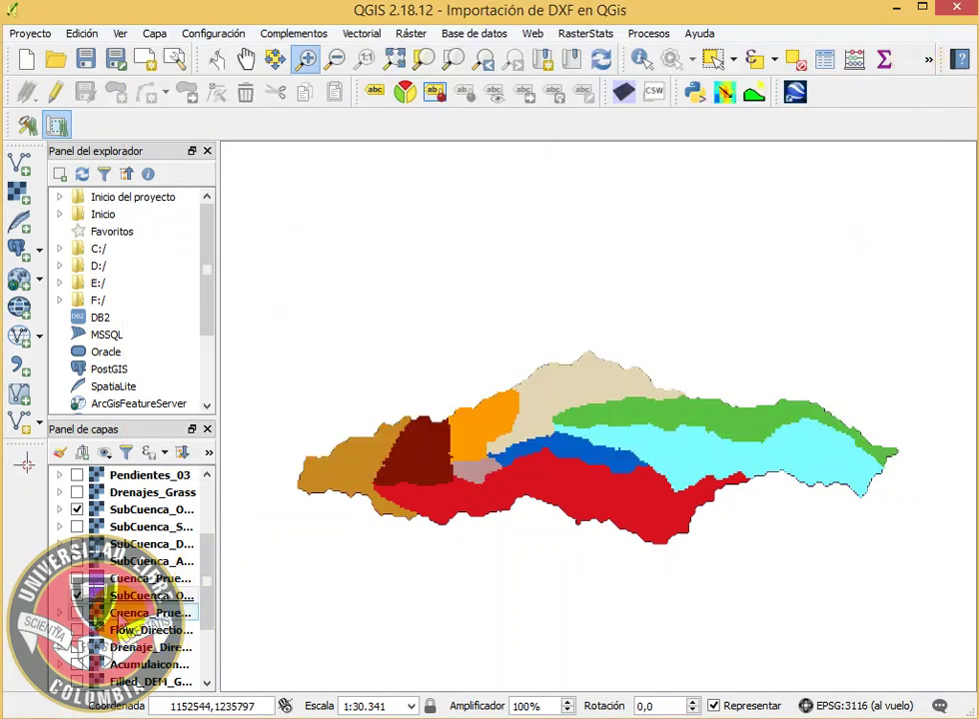
# Hide the SubCuenca_OK raster and inspect the edges of the SubCuenca_OK_1000_Vector polygons up close and at full extent
pyautogui.click(148, 597)
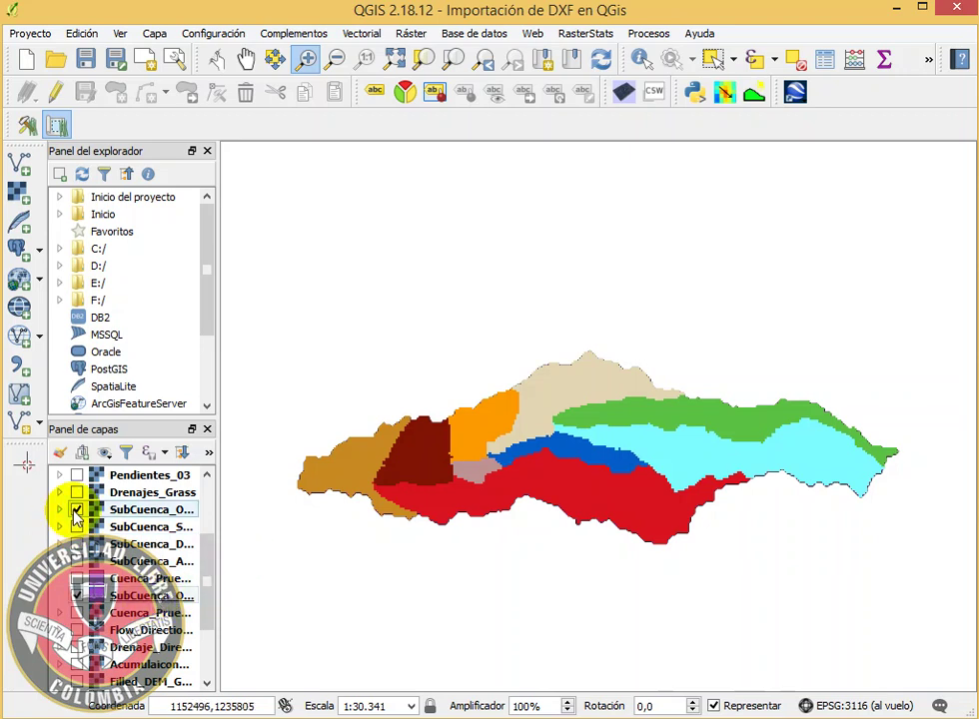
pyautogui.click(77, 509)
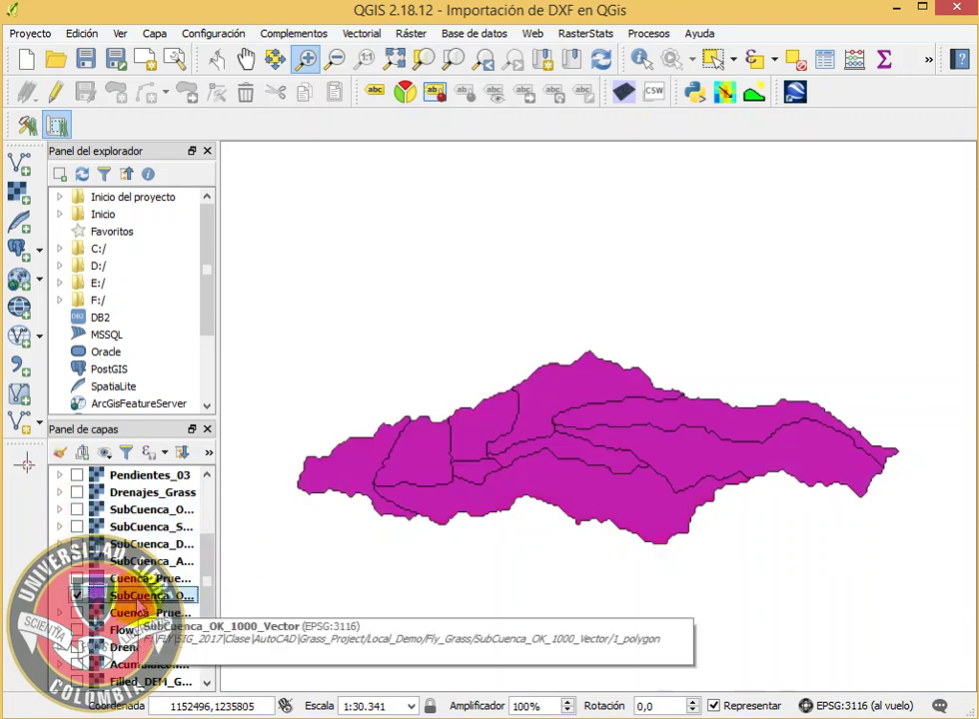
pyautogui.moveTo(402, 398); pyautogui.dragTo(499, 424)
pyautogui.moveTo(477, 256); pyautogui.dragTo(559, 300)
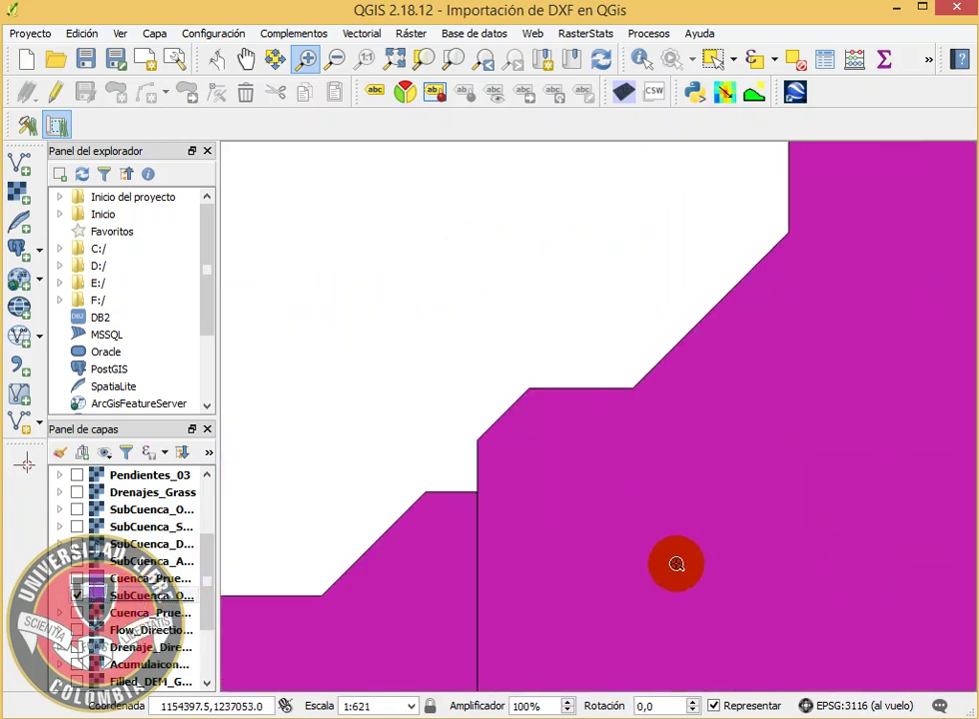
pyautogui.click(393, 59)
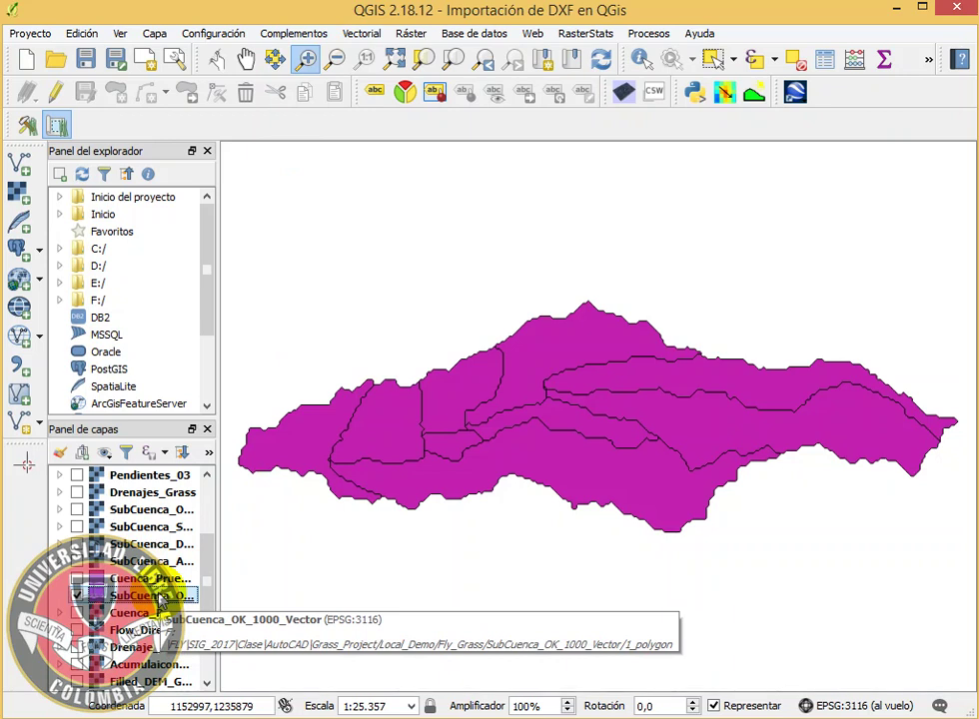
# Open the GRASS tools and filter the modules by v.out to find the vector export modules
pyautogui.click(297, 38)
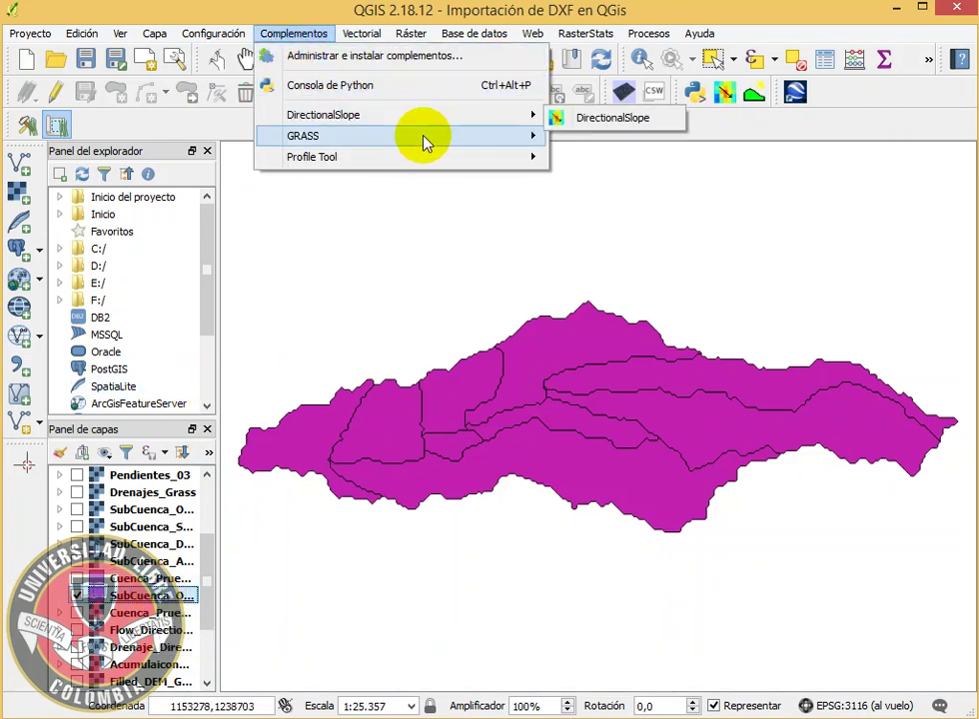
pyautogui.moveTo(529, 157)
pyautogui.moveTo(503, 138)
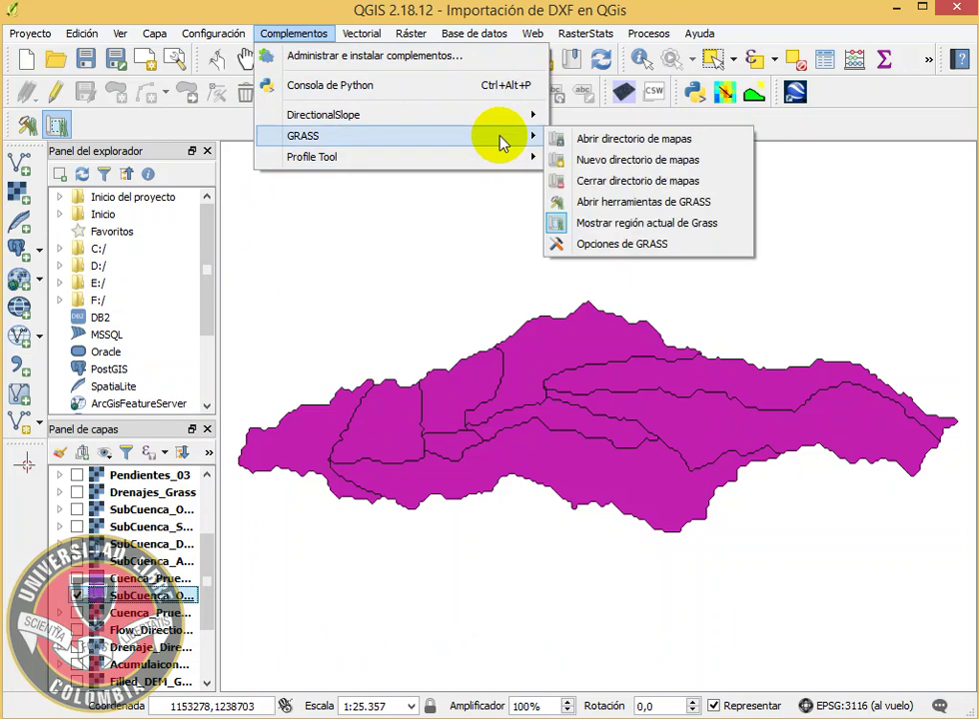
pyautogui.click(635, 200)
pyautogui.click(170, 86)
pyautogui.moveTo(278, 113); pyautogui.dragTo(59, 103)
pyautogui.write('v')
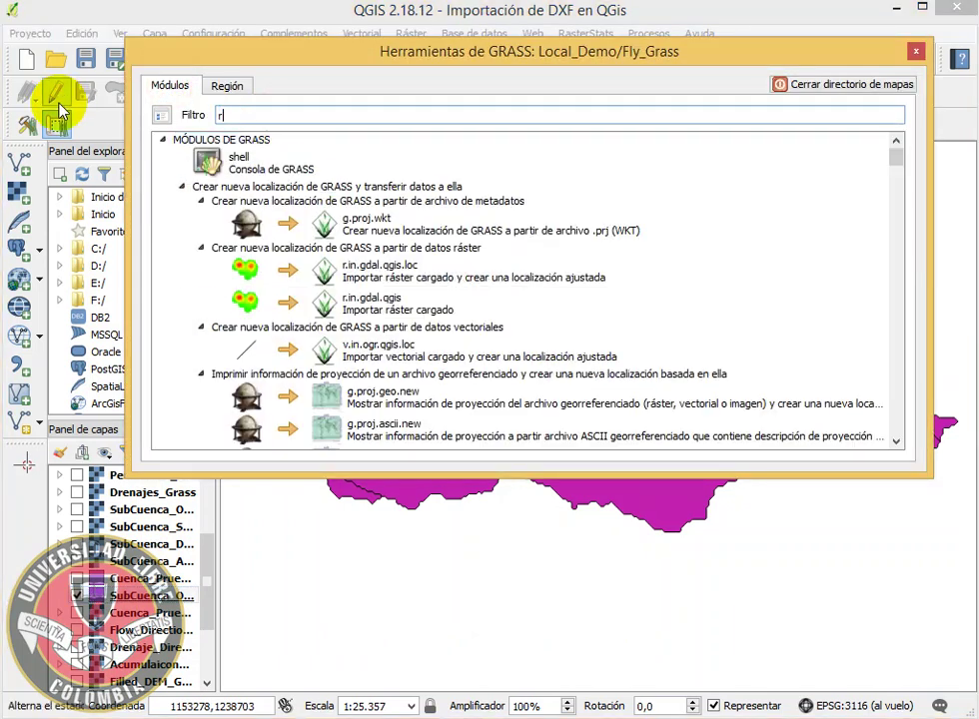
pyautogui.write('.')
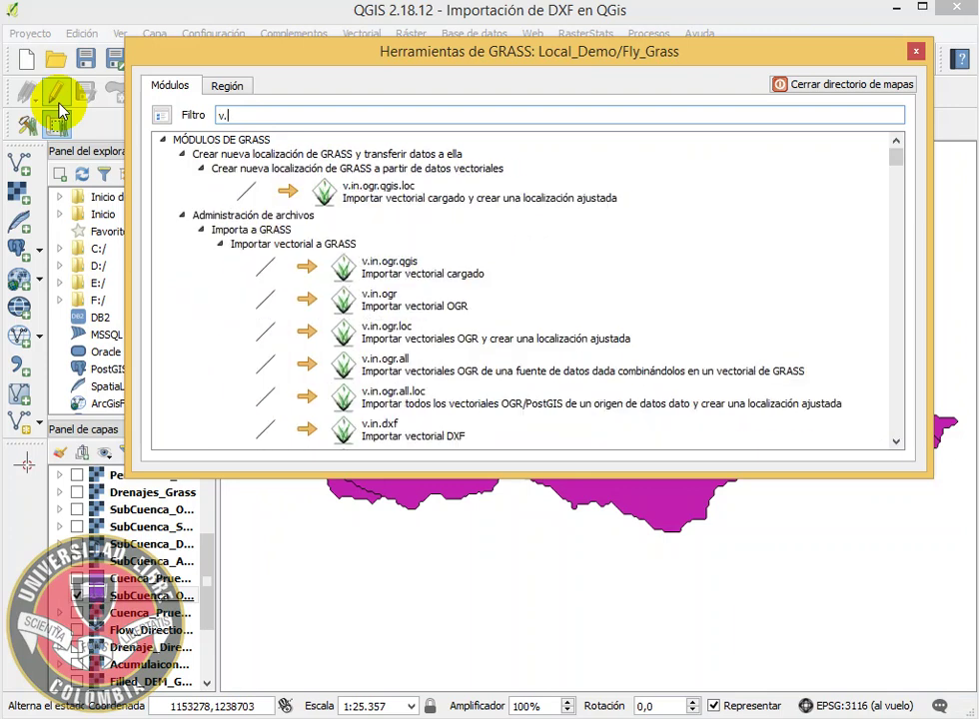
pyautogui.write('out')
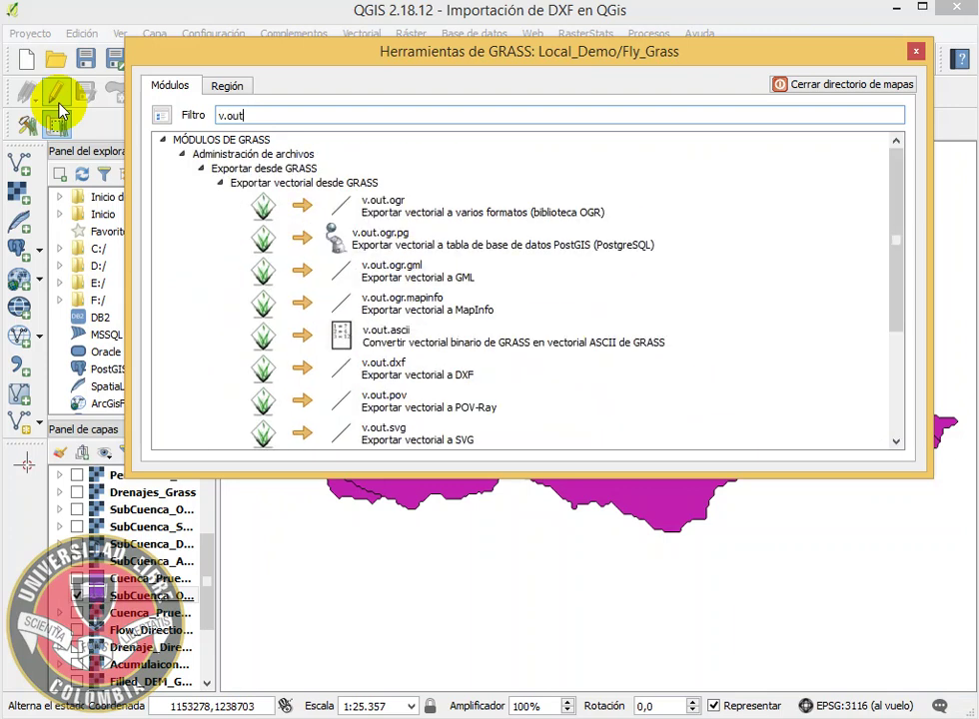
# In the v.out.ogr module, choose SubCuenca_OK_1000_Vector as input with centroids excluded, and browse for the output file
pyautogui.doubleClick(456, 213)
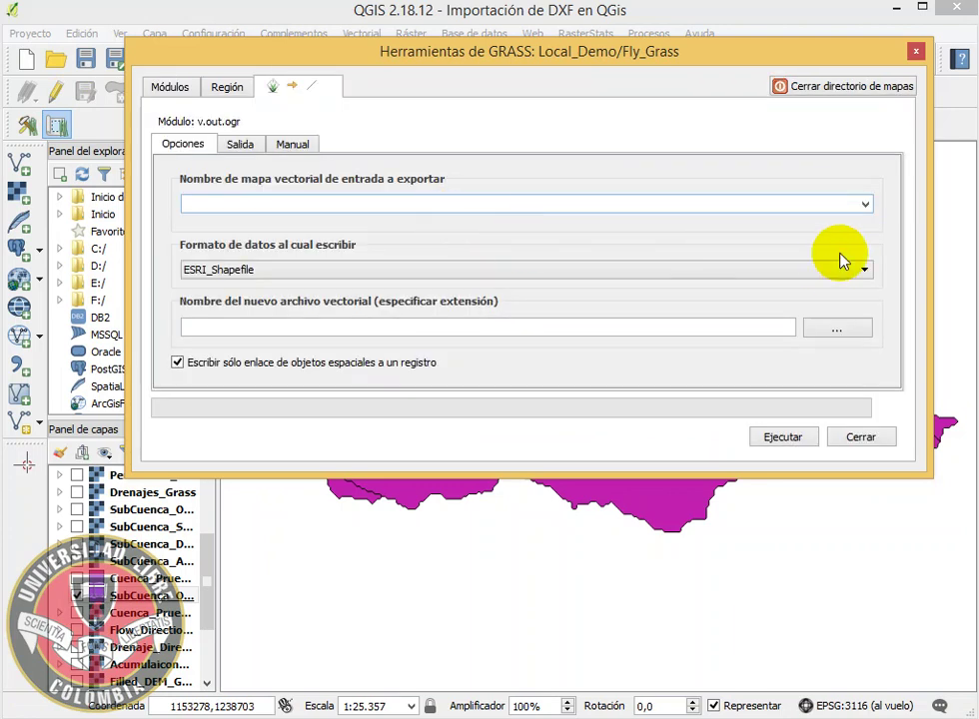
pyautogui.click(865, 207)
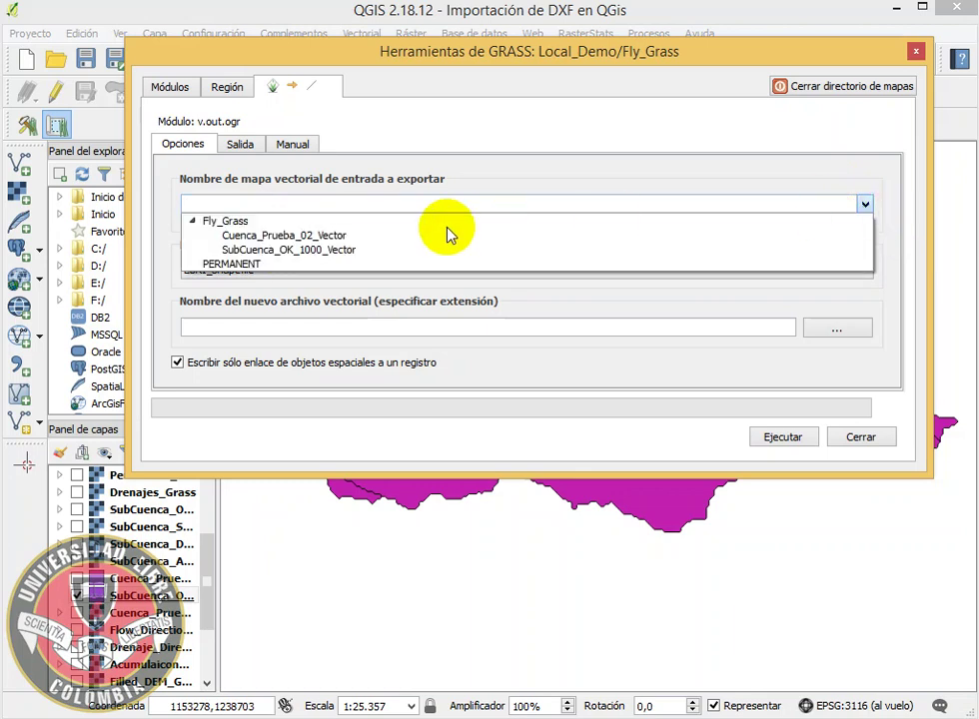
pyautogui.click(316, 258)
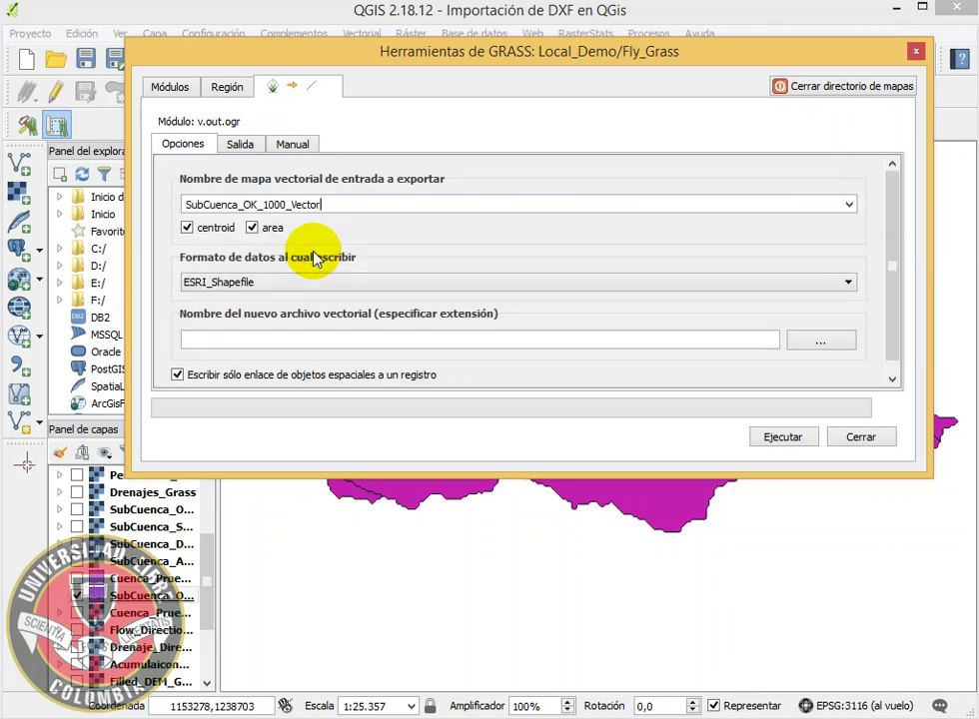
pyautogui.click(187, 227)
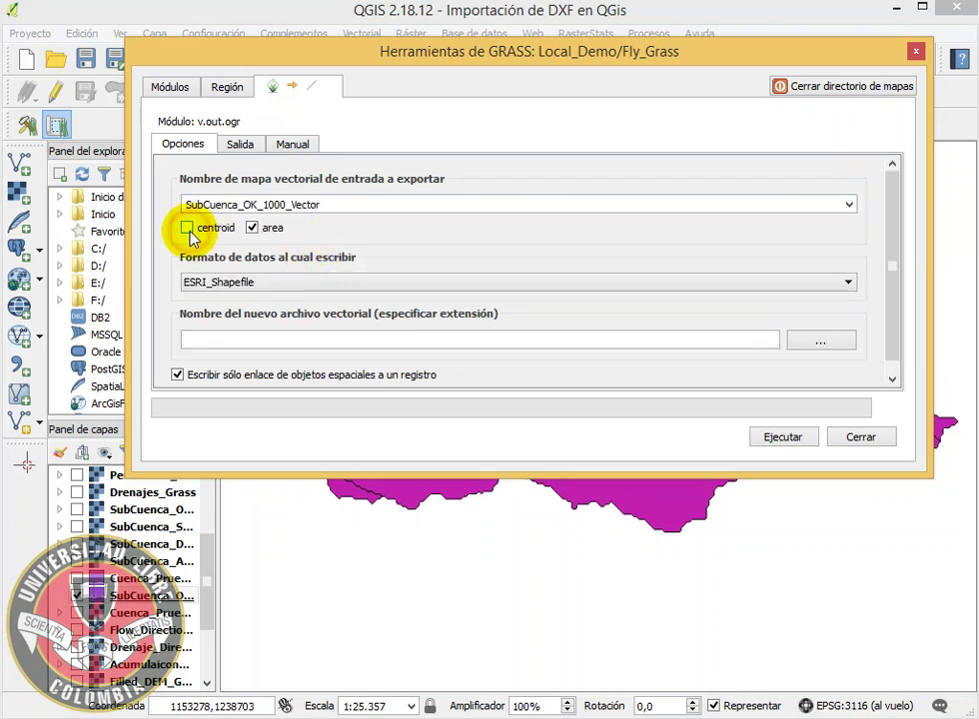
pyautogui.click(833, 342)
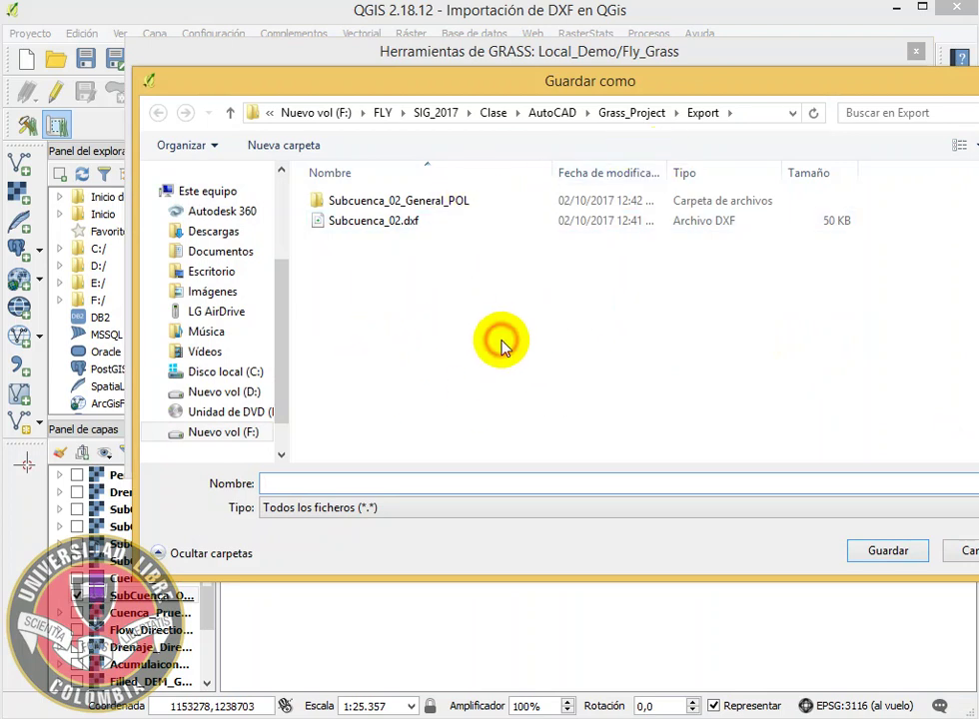
pyautogui.click(269, 152)
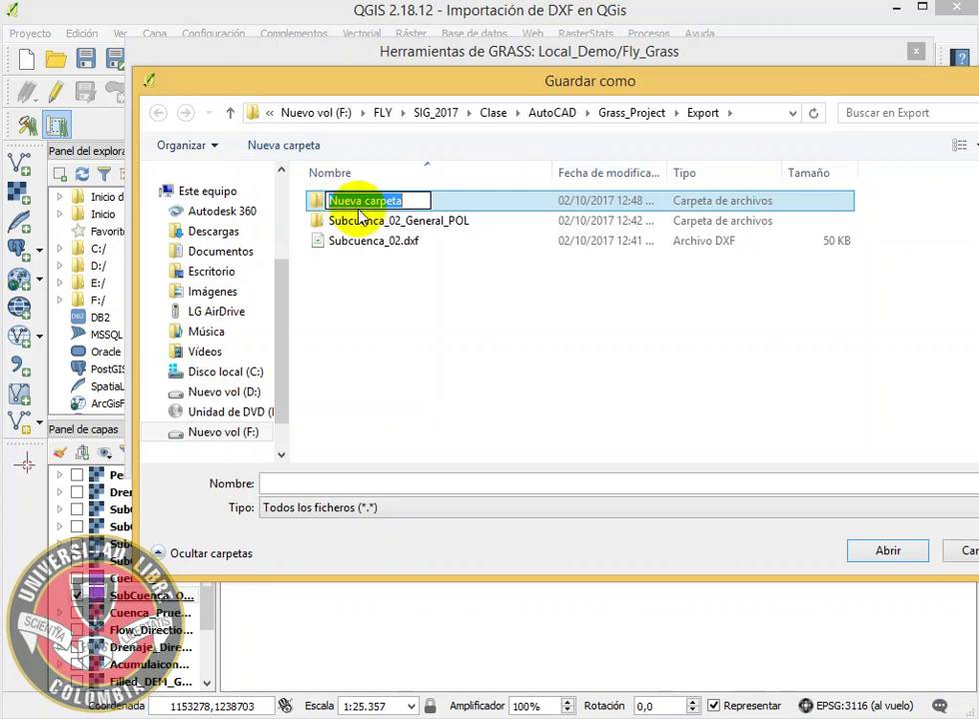
pyautogui.click(432, 323)
pyautogui.click(410, 200)
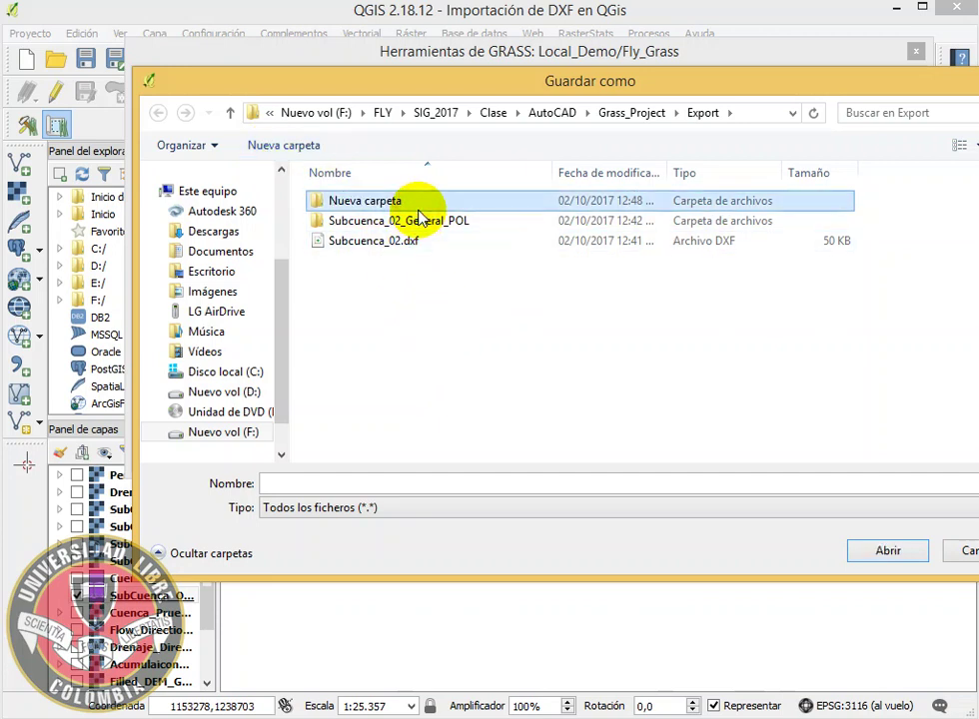
pyautogui.press('Delete')
pyautogui.press('Return')
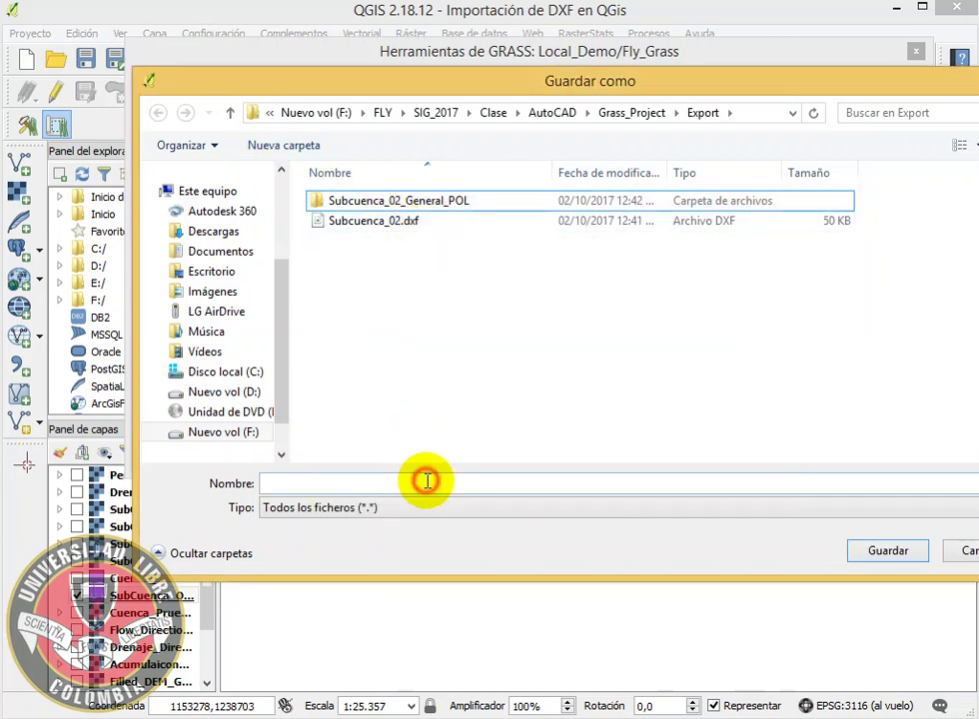
# Name the output SubCuenca_OK_1000_POL in the Export folder, run the ESRI_Shapefile export and close the GRASS tools
pyautogui.click(427, 482)
pyautogui.write('SubCuenca_OK_1000_Grass')
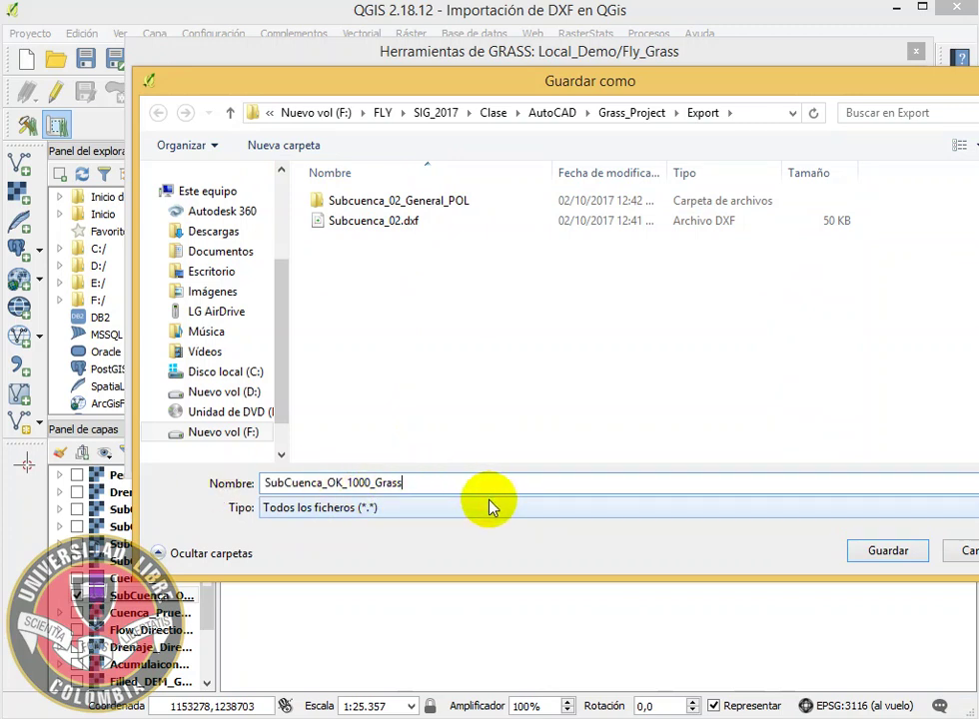
pyautogui.write('_')
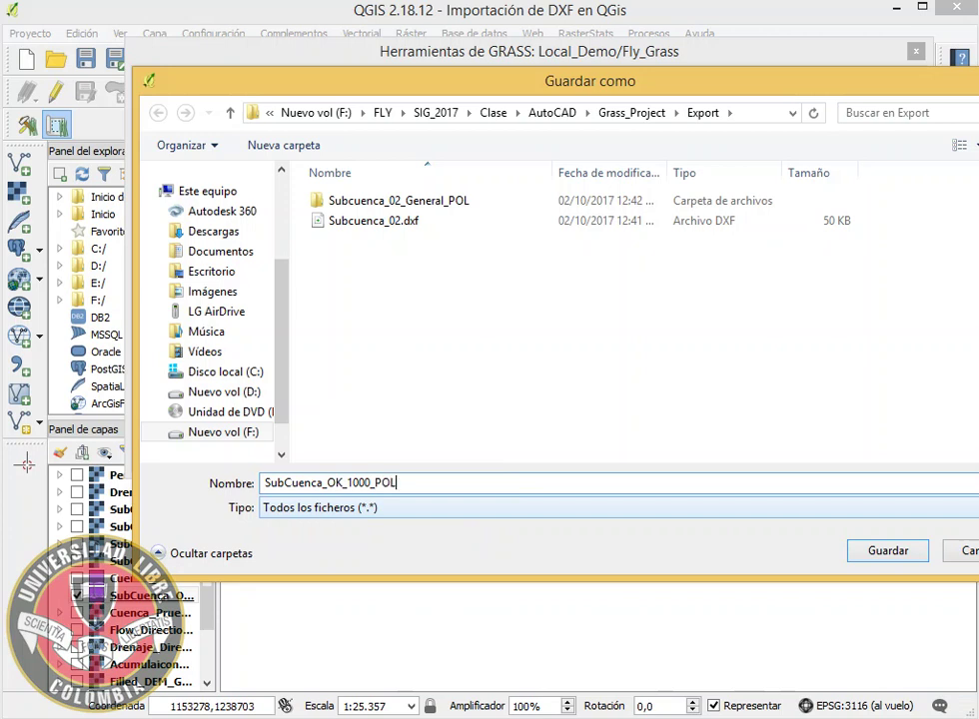
pyautogui.click(525, 415)
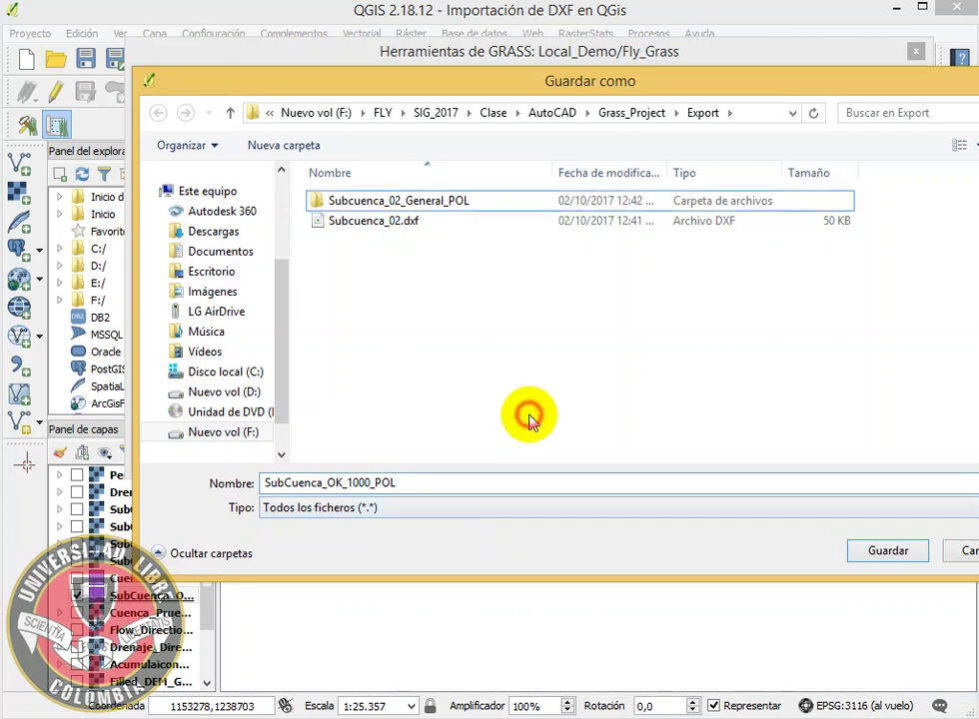
pyautogui.click(876, 553)
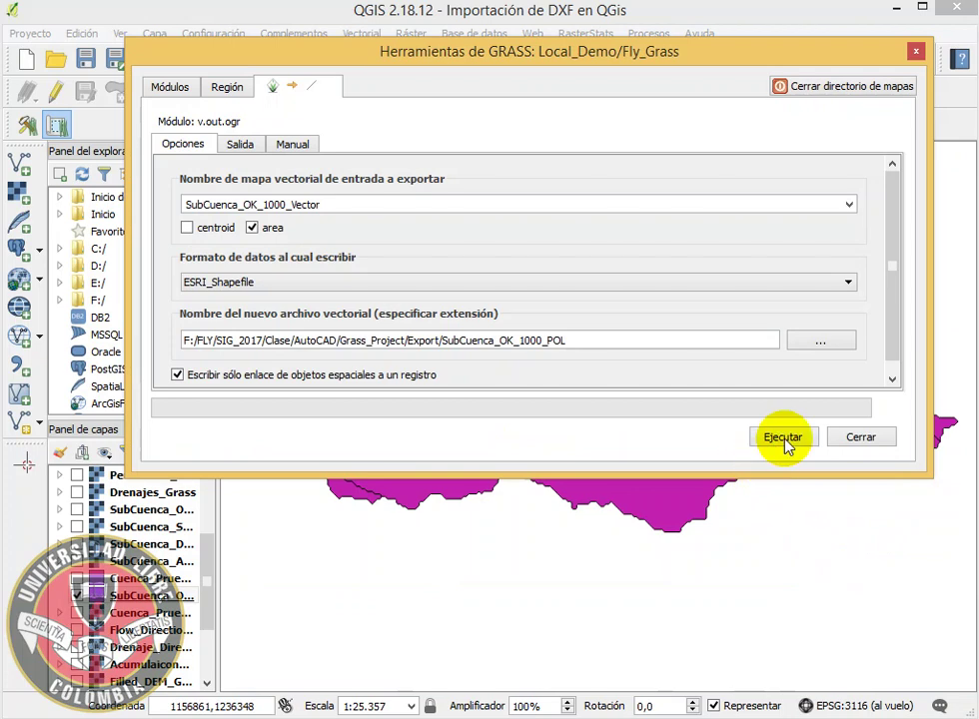
pyautogui.click(785, 441)
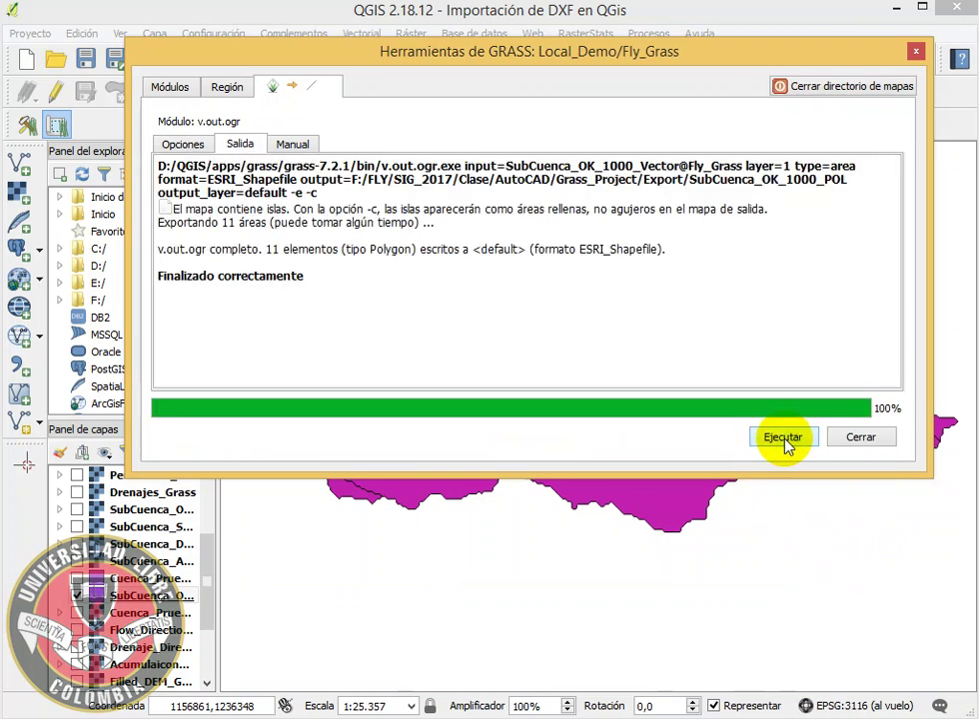
pyautogui.click(850, 442)
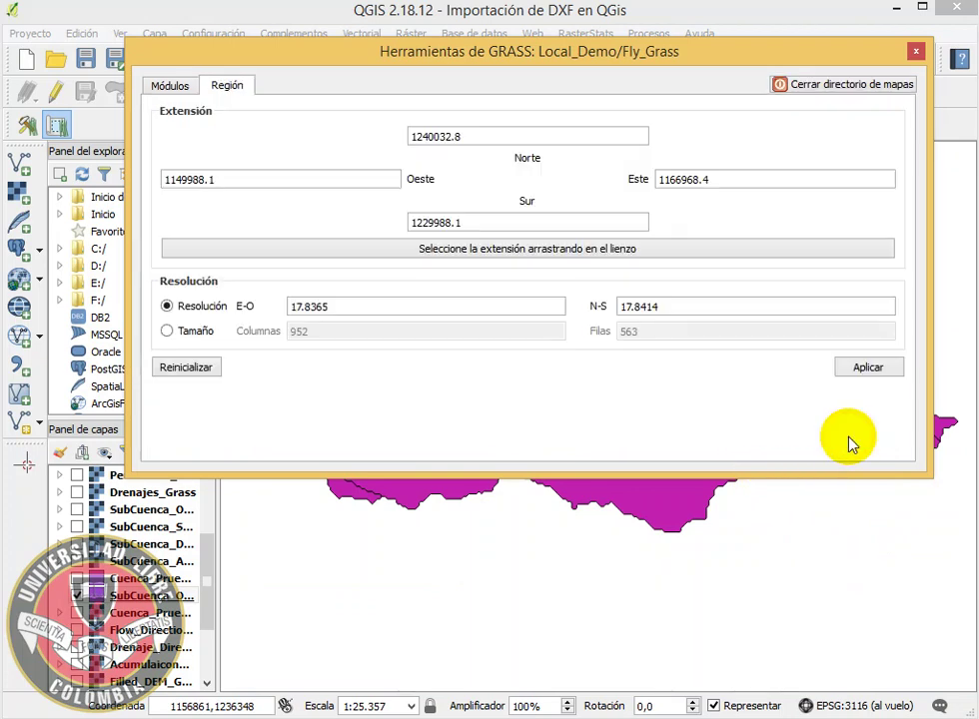
pyautogui.click(916, 52)
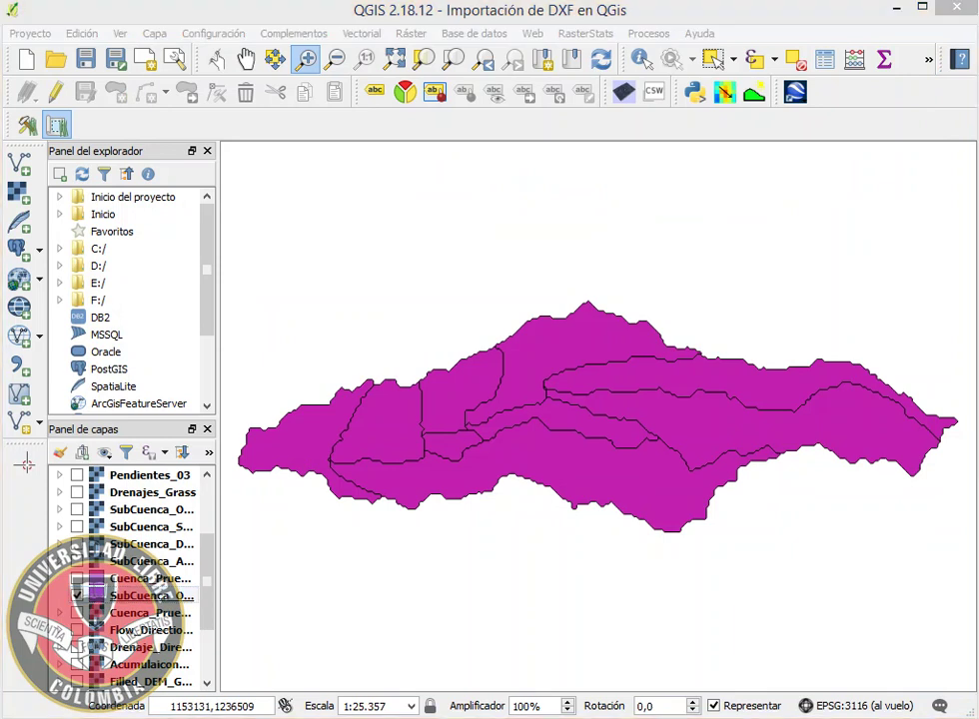
# Switch to File Explorer and examine the exported files in the SubCuenca_OK_1000_POL folder, then return to QGIS
pyautogui.hotkey('alt', 'Tab')
pyautogui.click(424, 324)
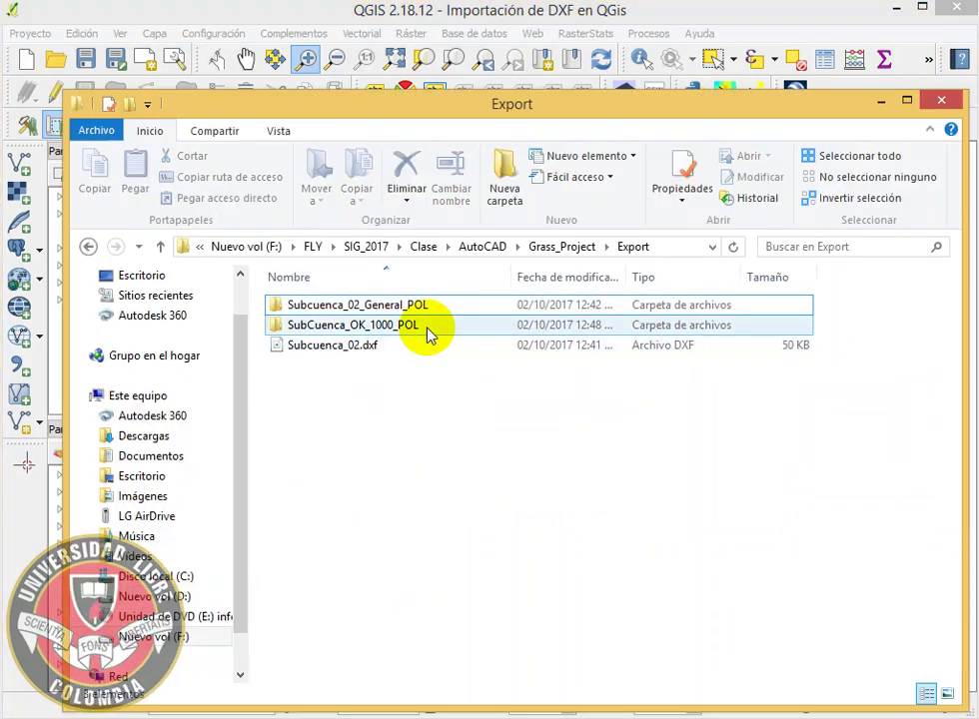
pyautogui.moveTo(523, 105); pyautogui.dragTo(480, 83)
pyautogui.click(410, 478)
pyautogui.click(405, 312)
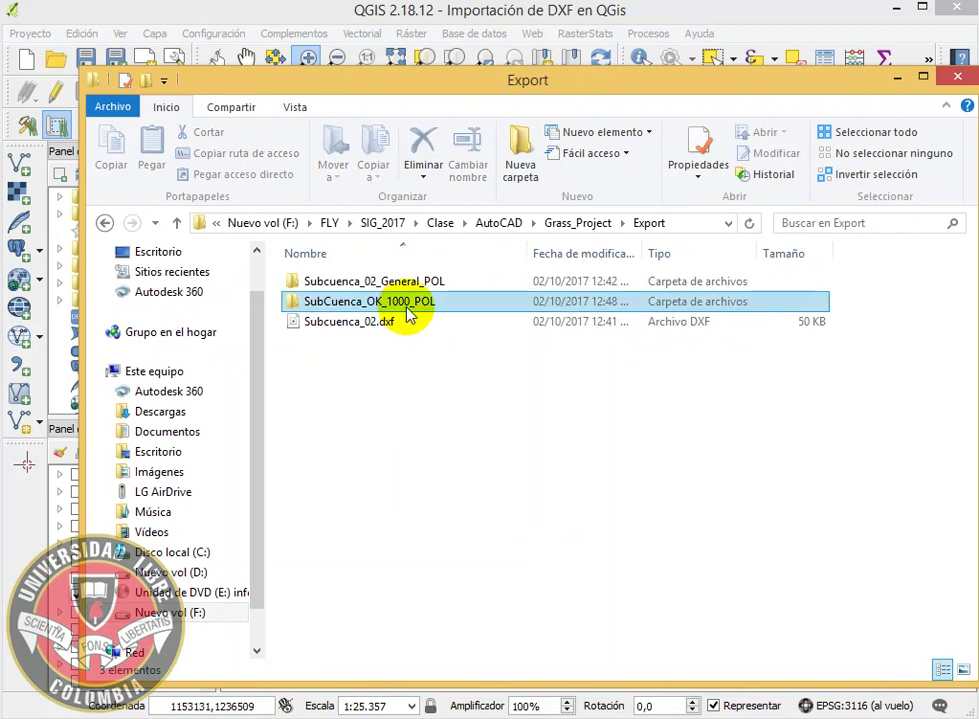
pyautogui.doubleClick(423, 310)
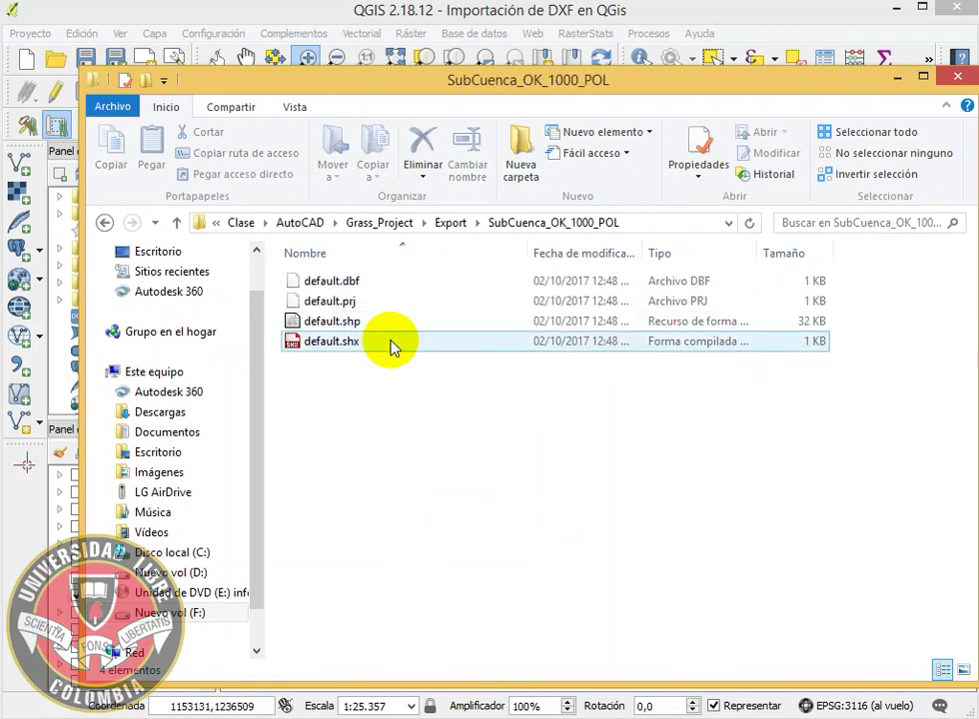
pyautogui.click(896, 77)
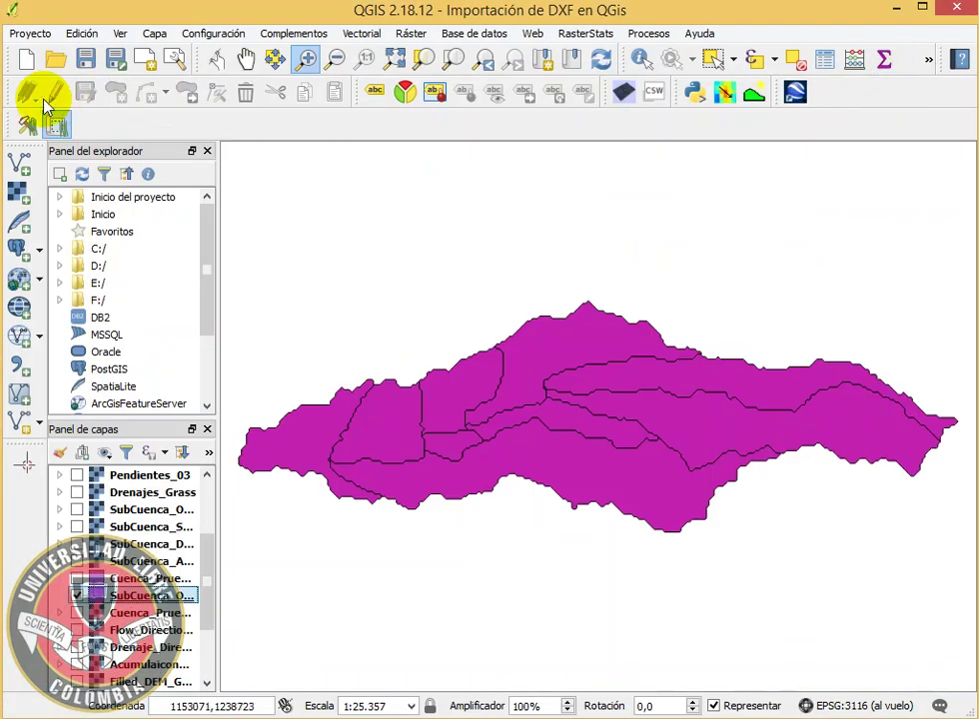
# Add default.shp from the Export folder's SubCuenca_OK_1000_POL subfolder to the map as a vector layer
pyautogui.click(20, 165)
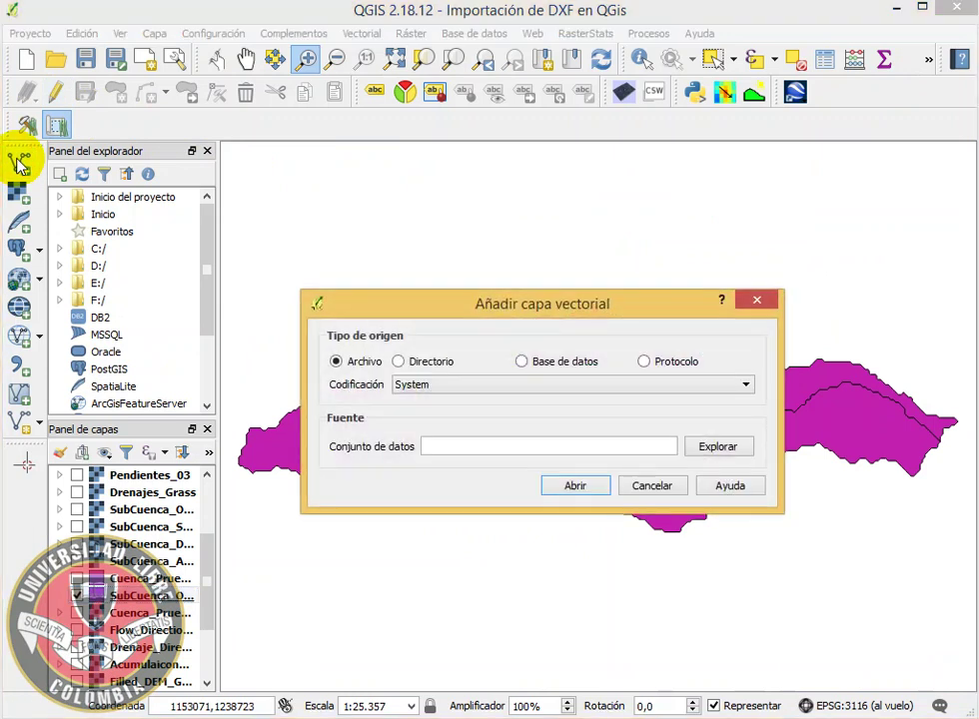
pyautogui.click(734, 449)
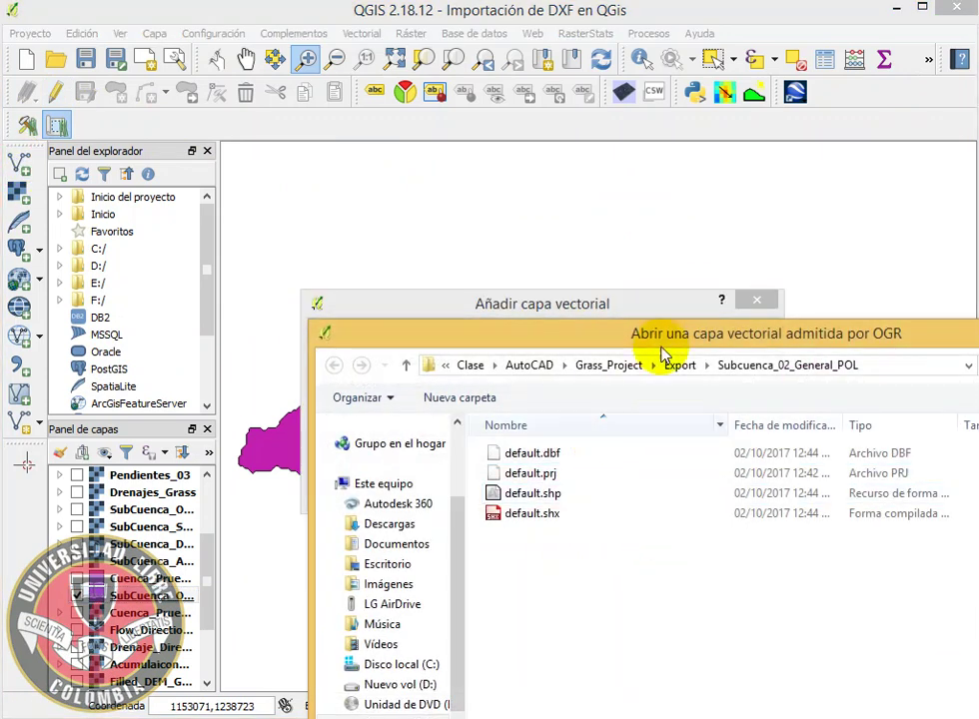
pyautogui.click(680, 366)
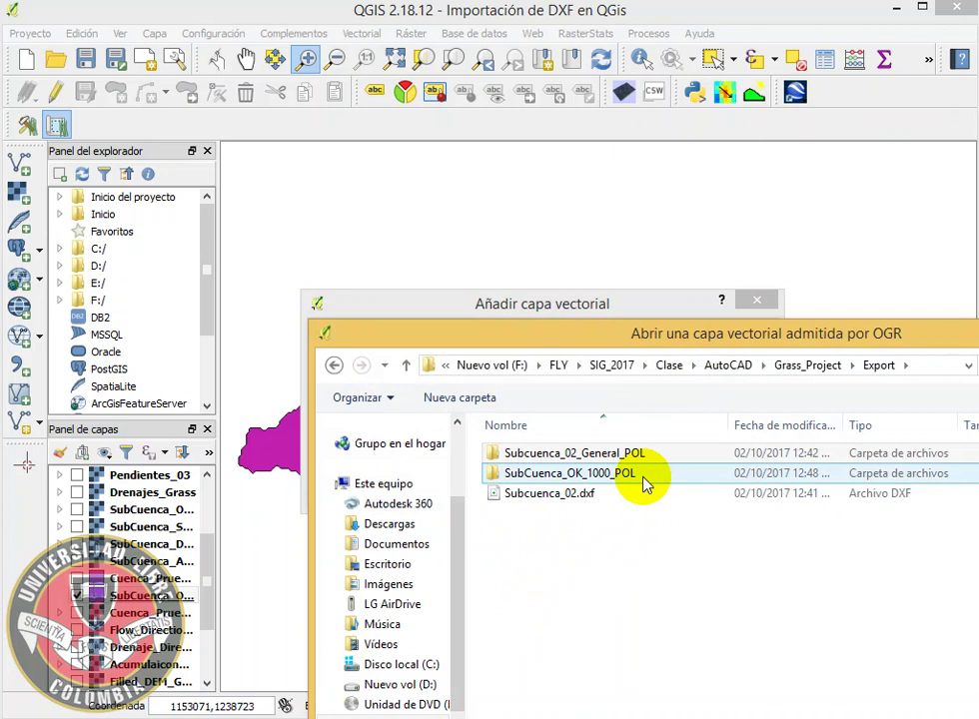
pyautogui.click(629, 471)
pyautogui.moveTo(604, 333); pyautogui.dragTo(417, 224)
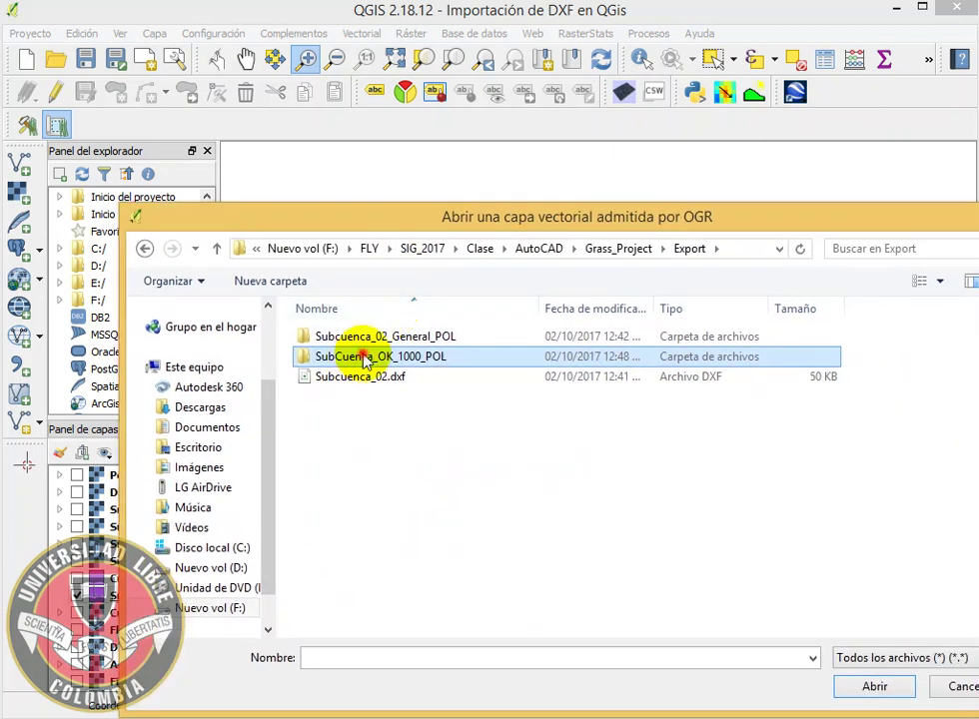
pyautogui.doubleClick(350, 355)
pyautogui.doubleClick(374, 385)
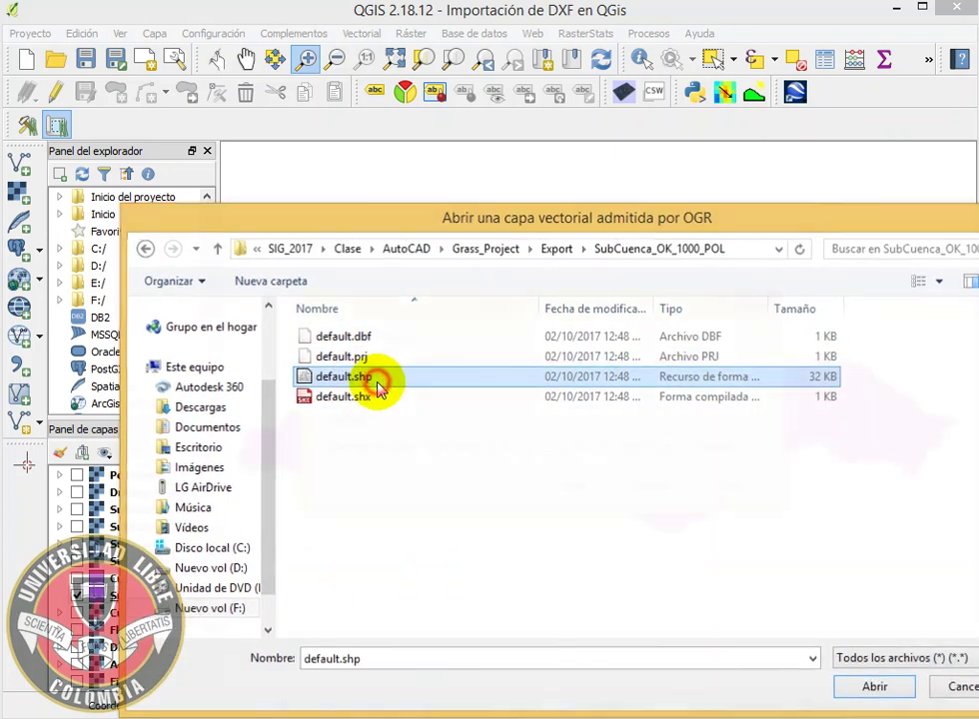
pyautogui.click(587, 487)
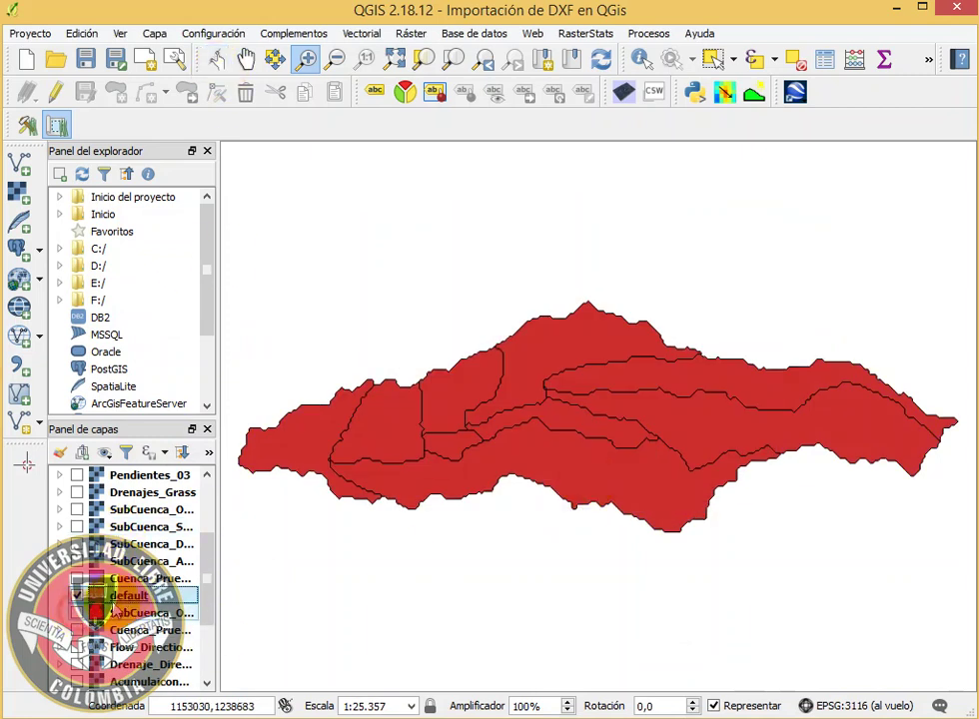
# Open the attribute table of the default subbasin layer and enable editing
pyautogui.rightClick(124, 599)
pyautogui.click(233, 428)
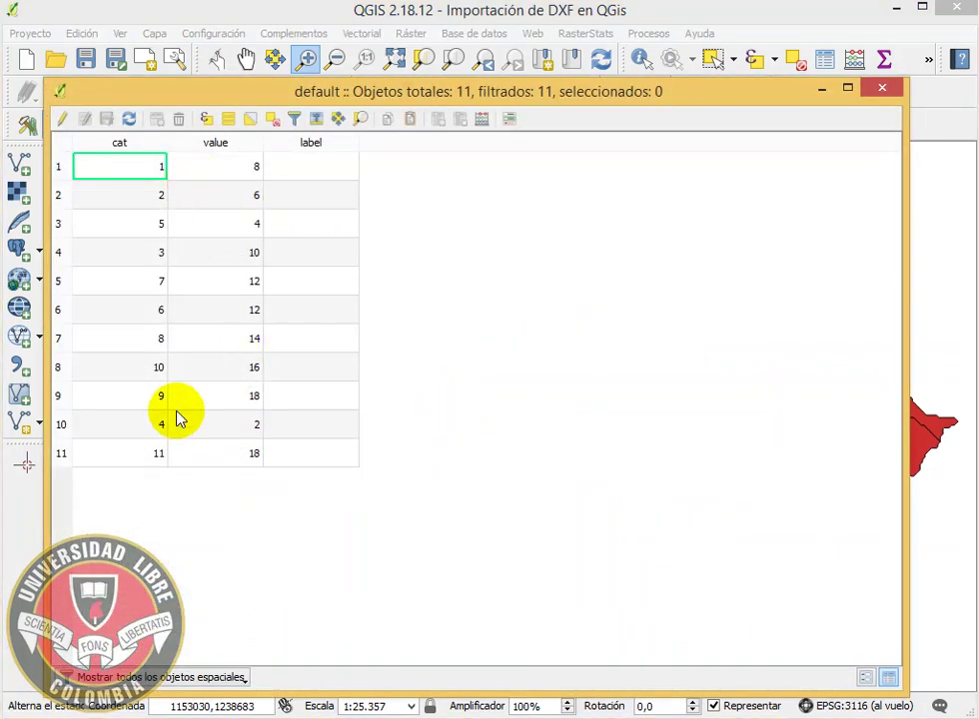
pyautogui.moveTo(229, 96)
pyautogui.mouseDown()
pyautogui.moveTo(332, 93)
pyautogui.moveTo(311, 103)
pyautogui.moveTo(171, 458)
pyautogui.moveTo(192, 372)
pyautogui.moveTo(219, 103)
pyautogui.moveTo(238, 93)
pyautogui.mouseUp()
pyautogui.click(71, 111)
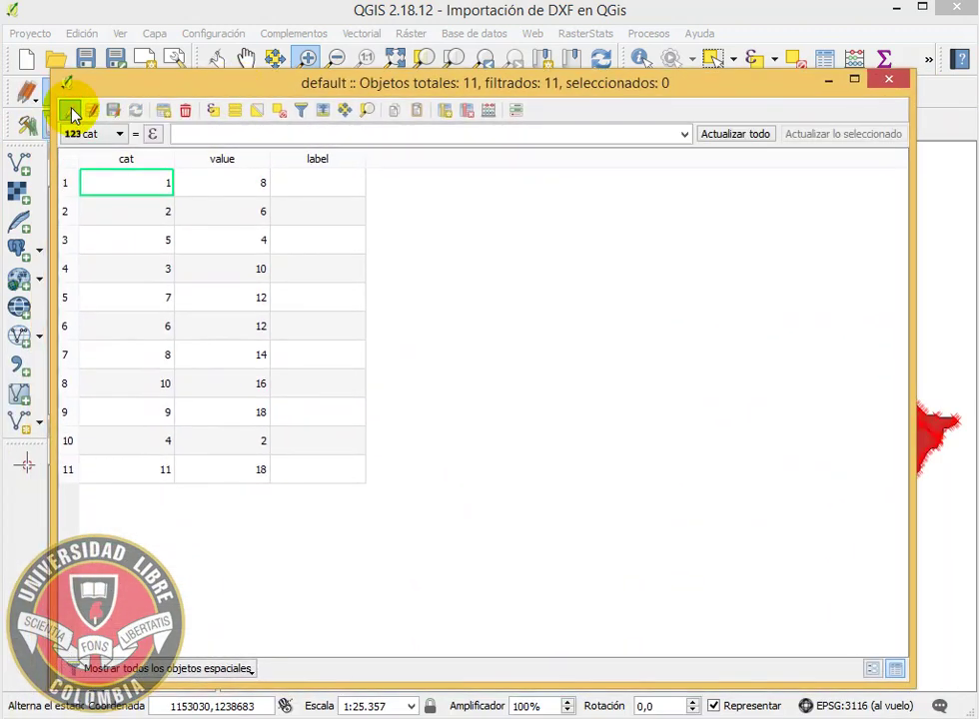
# Set up a new decimal field named AREA with length 10 and precision 2 in the field calculator
pyautogui.click(490, 112)
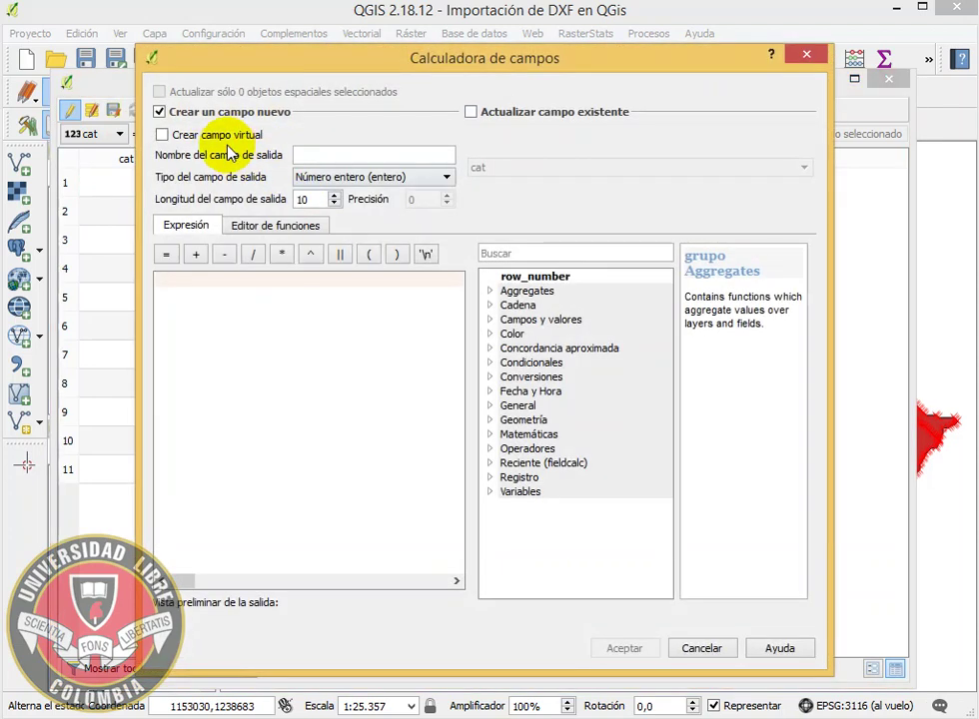
pyautogui.click(343, 158)
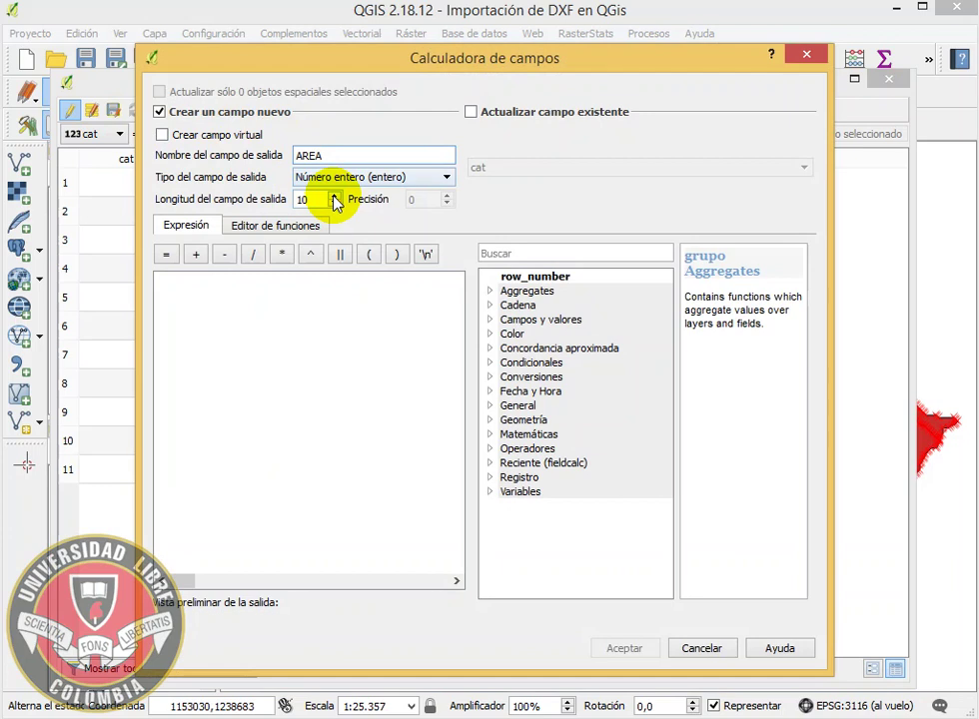
pyautogui.click(336, 196)
pyautogui.click(343, 184)
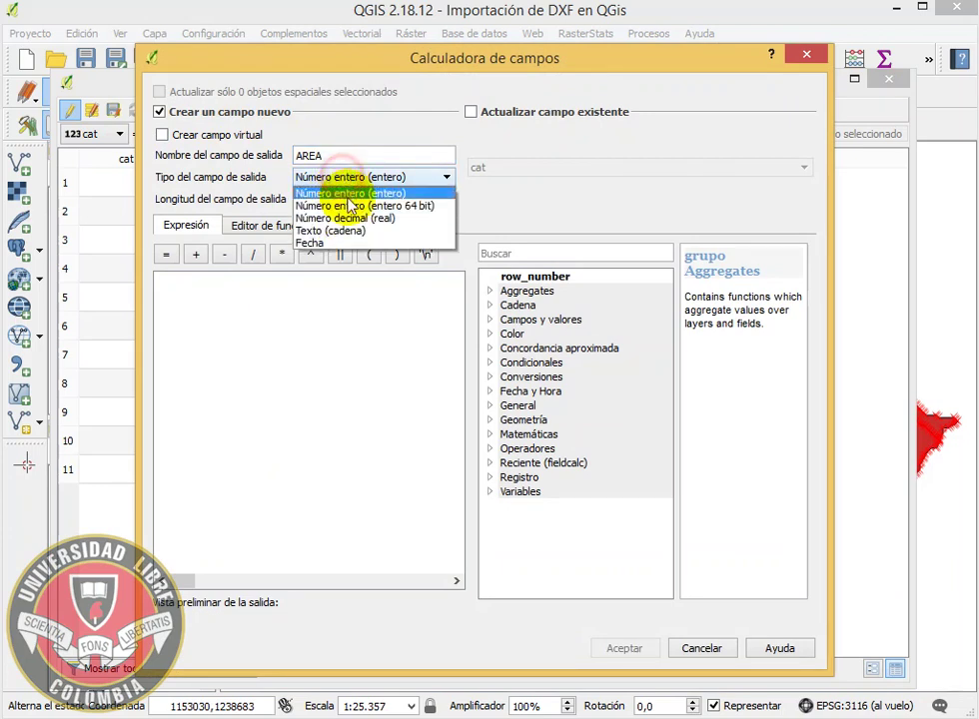
pyautogui.click(334, 216)
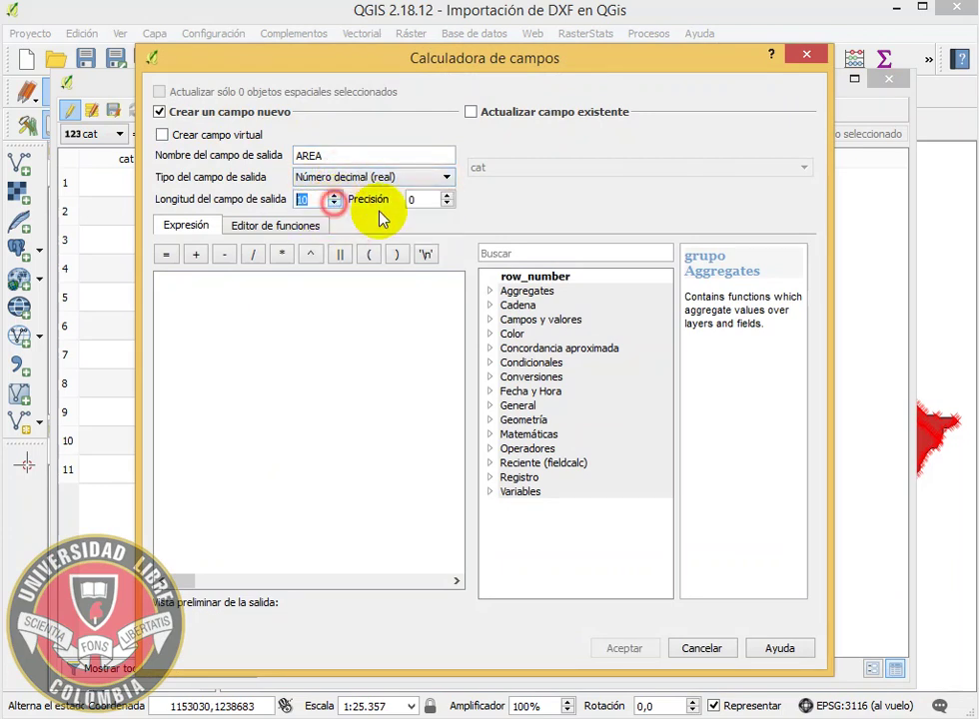
pyautogui.click(446, 196)
pyautogui.click(446, 196)
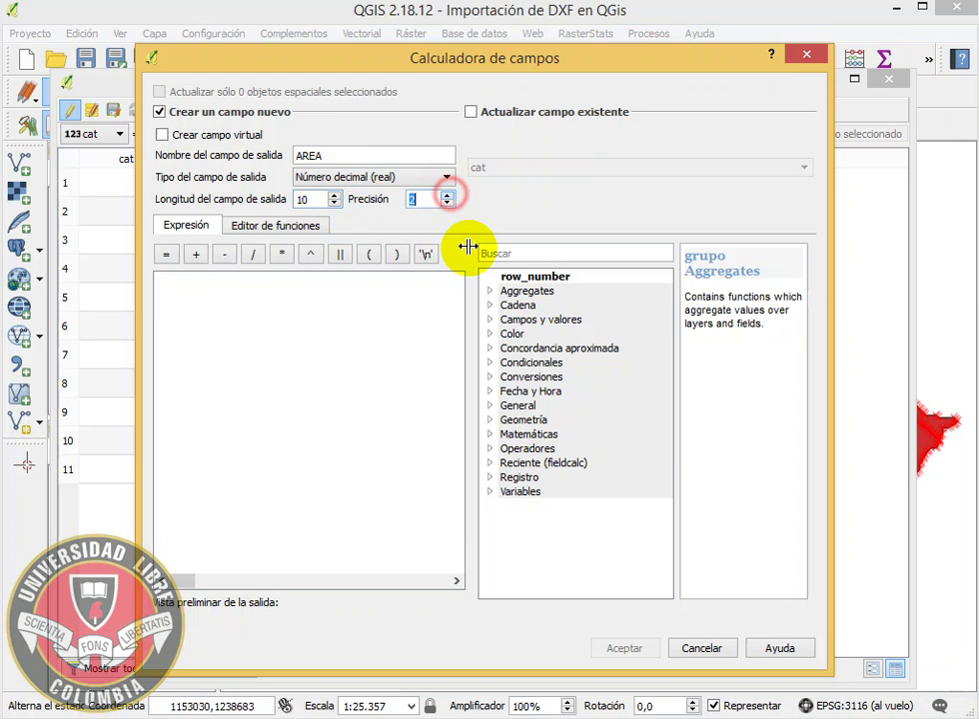
# Use the geometry function $area as the expression and calculate the AREA field for all subbasins
pyautogui.click(489, 420)
pyautogui.click(537, 451)
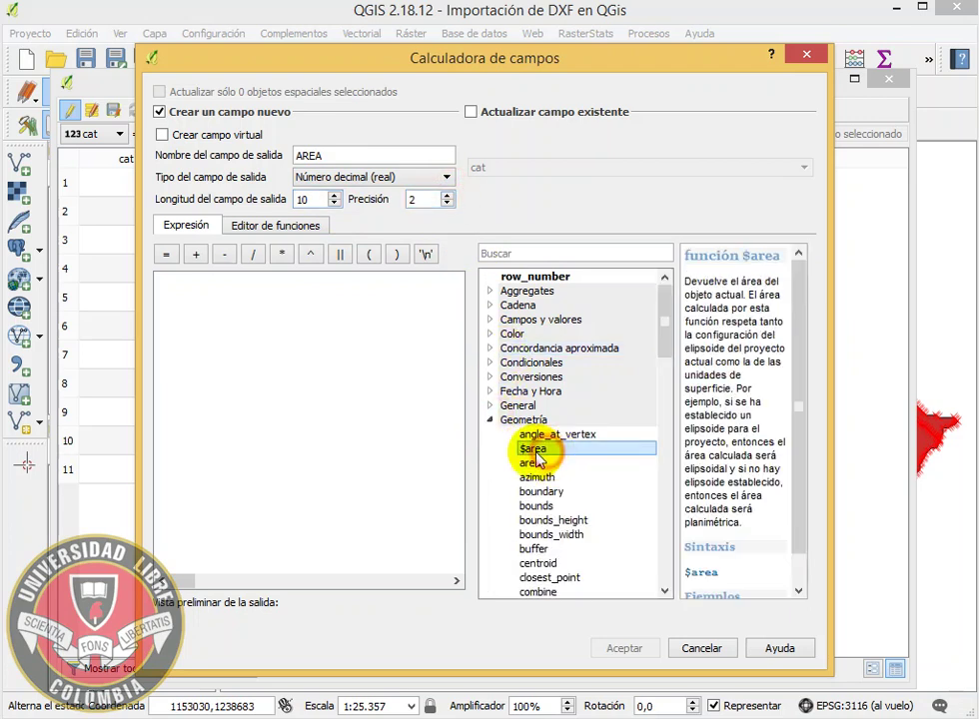
pyautogui.doubleClick(537, 451)
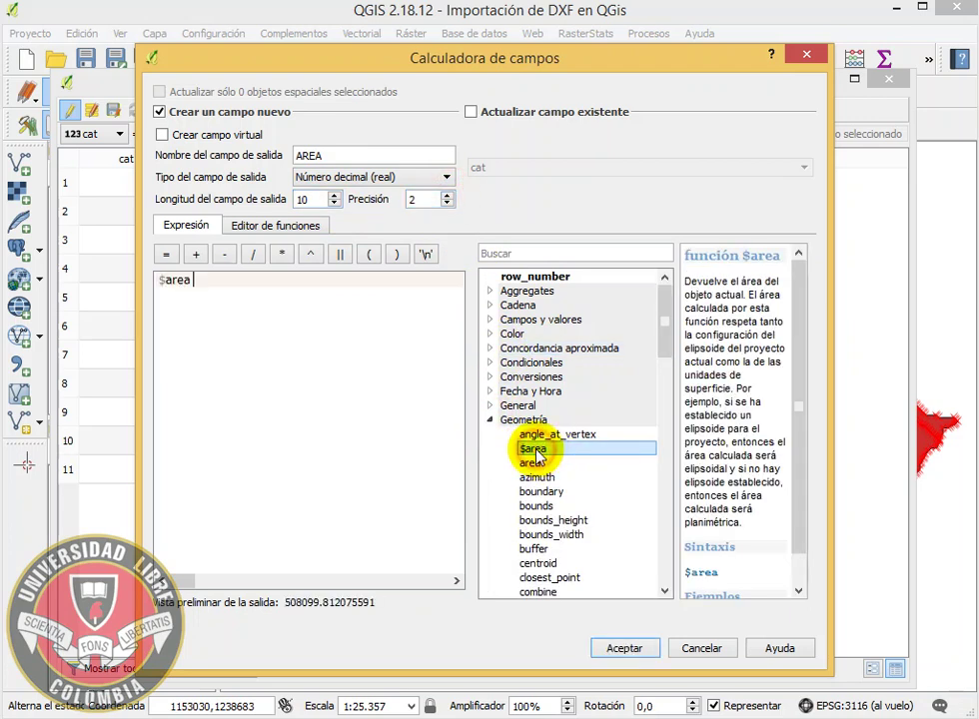
pyautogui.click(622, 647)
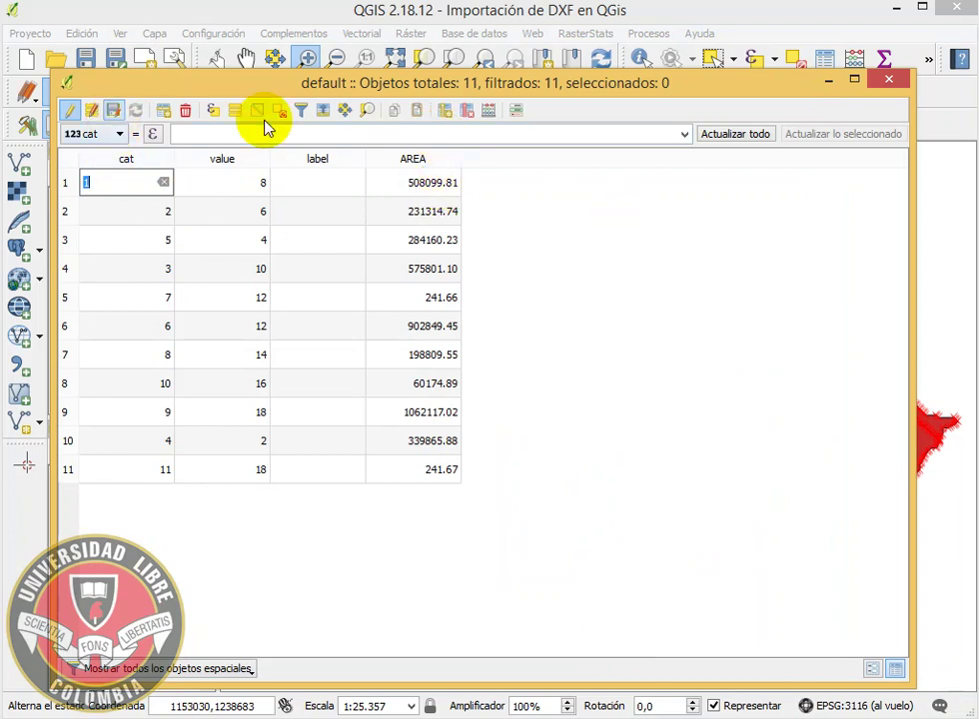
pyautogui.click(488, 113)
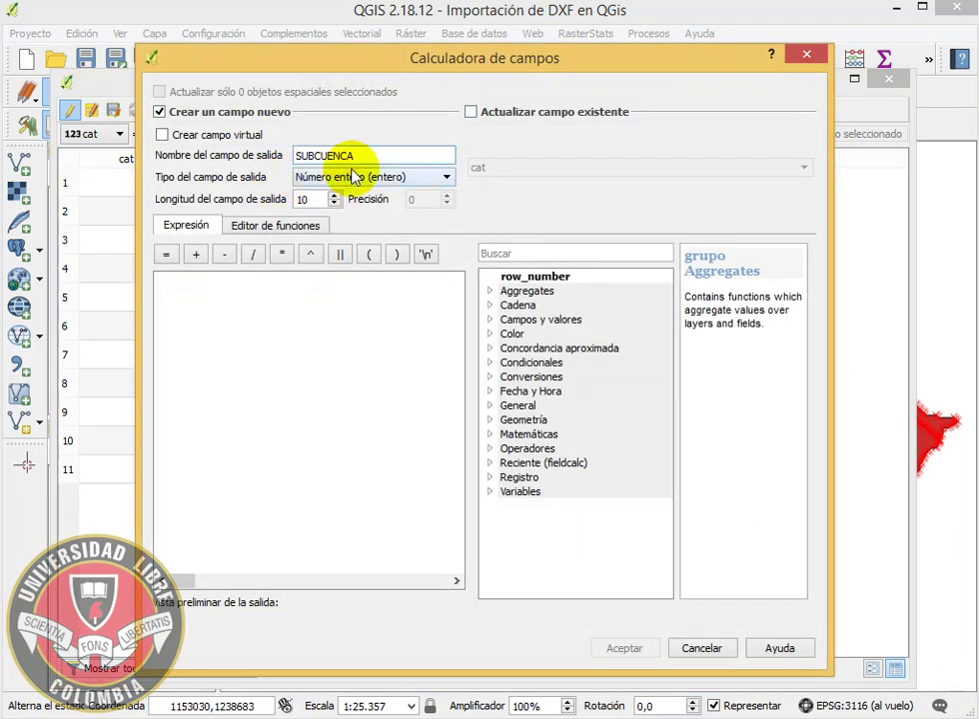
pyautogui.click(354, 177)
pyautogui.click(339, 232)
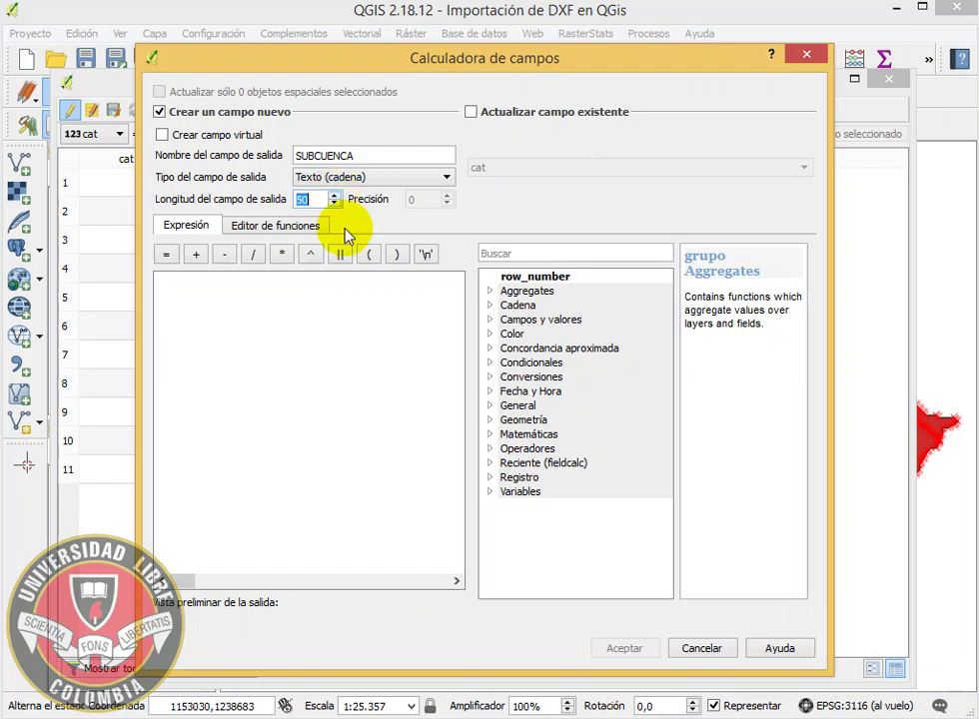
pyautogui.click(269, 306)
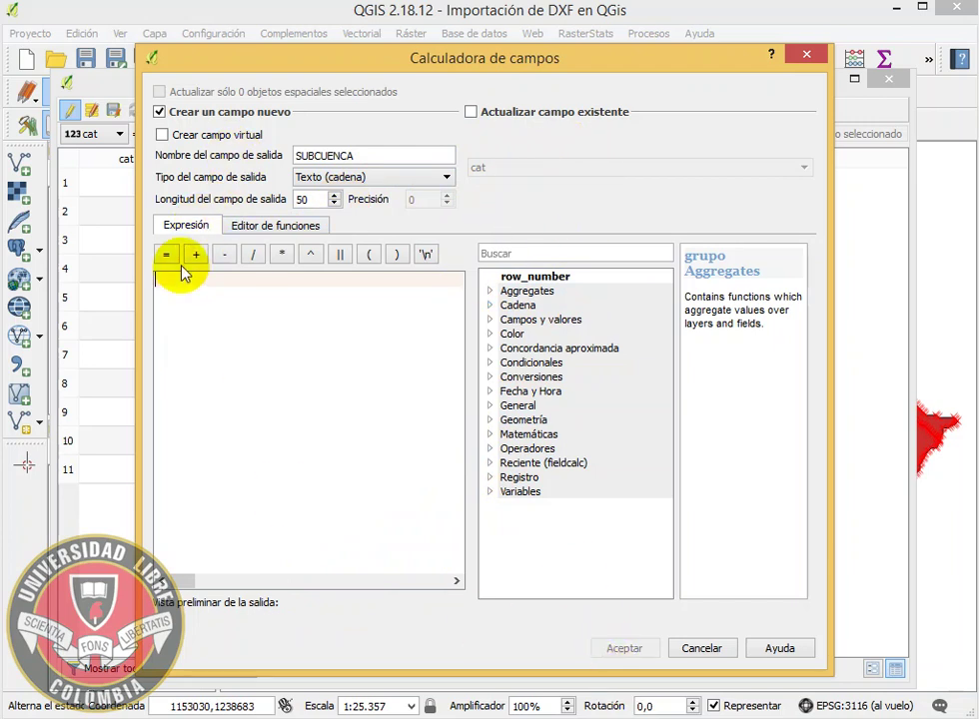
pyautogui.click(489, 306)
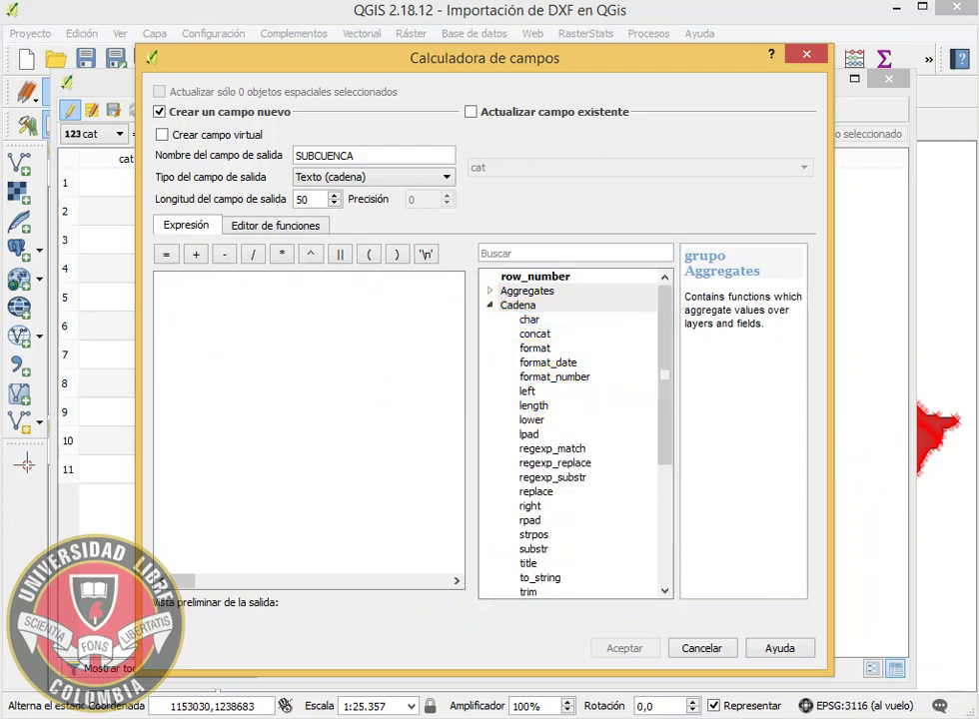
pyautogui.moveTo(665, 324); pyautogui.dragTo(670, 283)
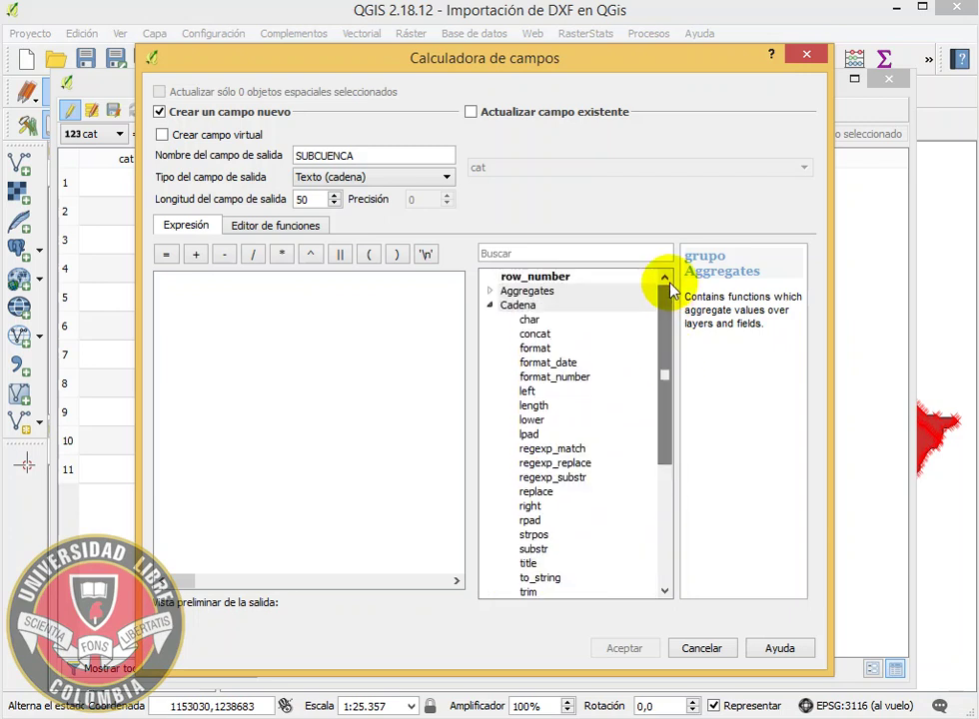
pyautogui.click(528, 254)
pyautogui.click(318, 302)
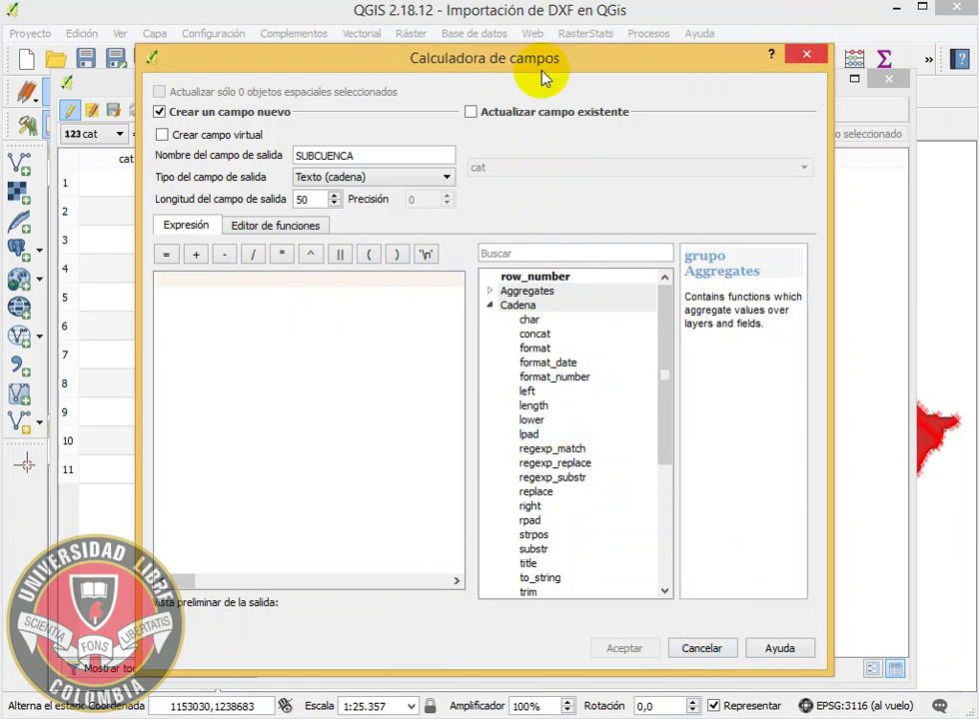
pyautogui.moveTo(527, 69); pyautogui.dragTo(533, 17)
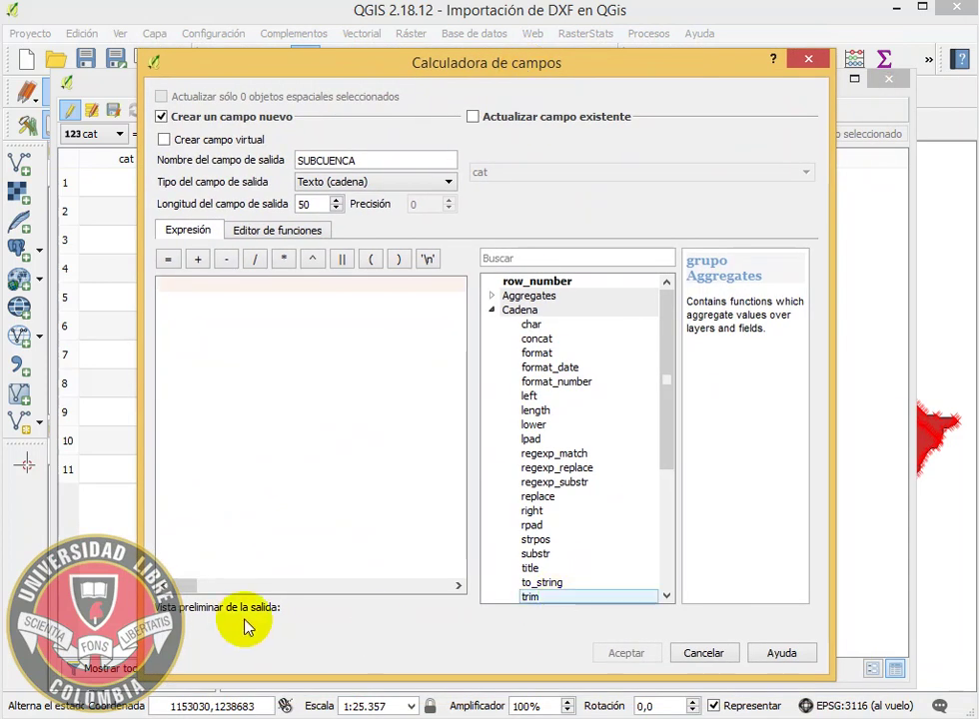
pyautogui.click(807, 64)
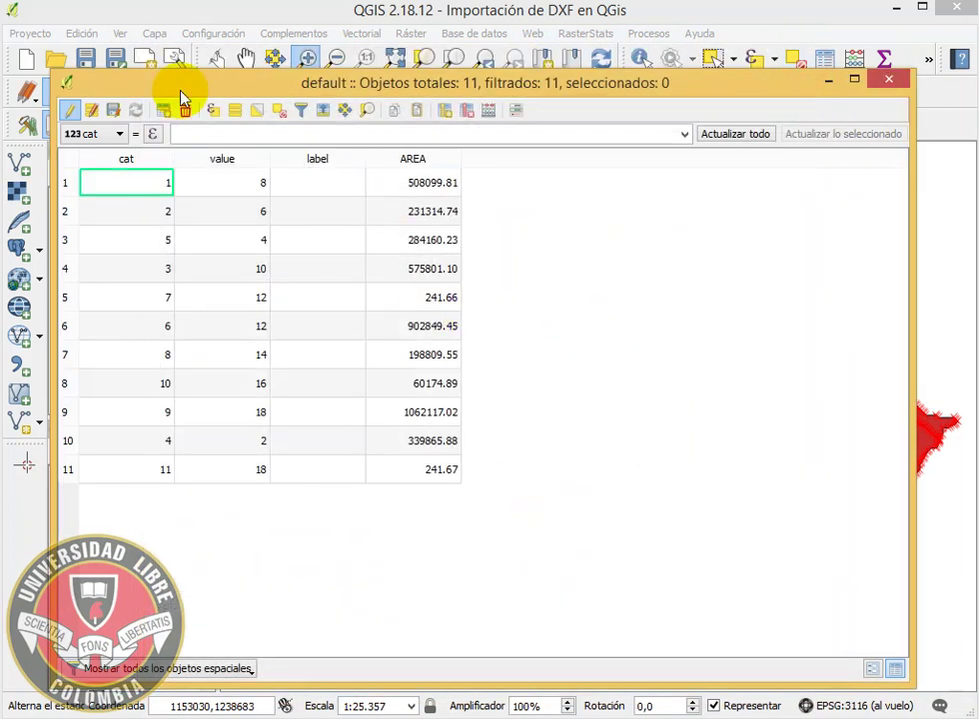
# Save the edits to the default layer, close its attribute table and end the editing session
pyautogui.click(112, 113)
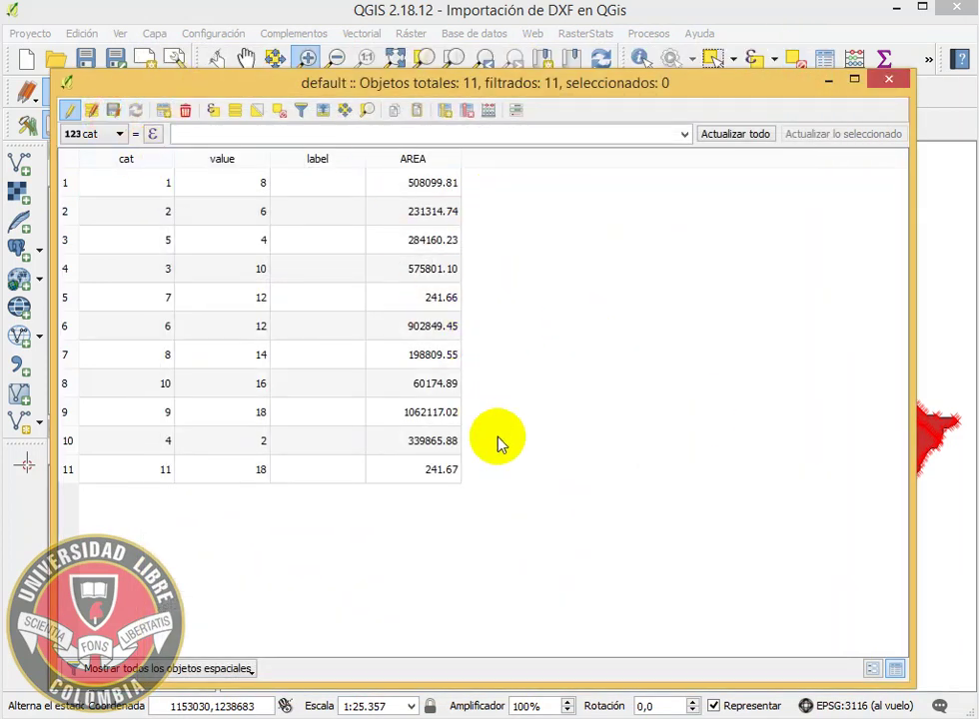
pyautogui.click(887, 80)
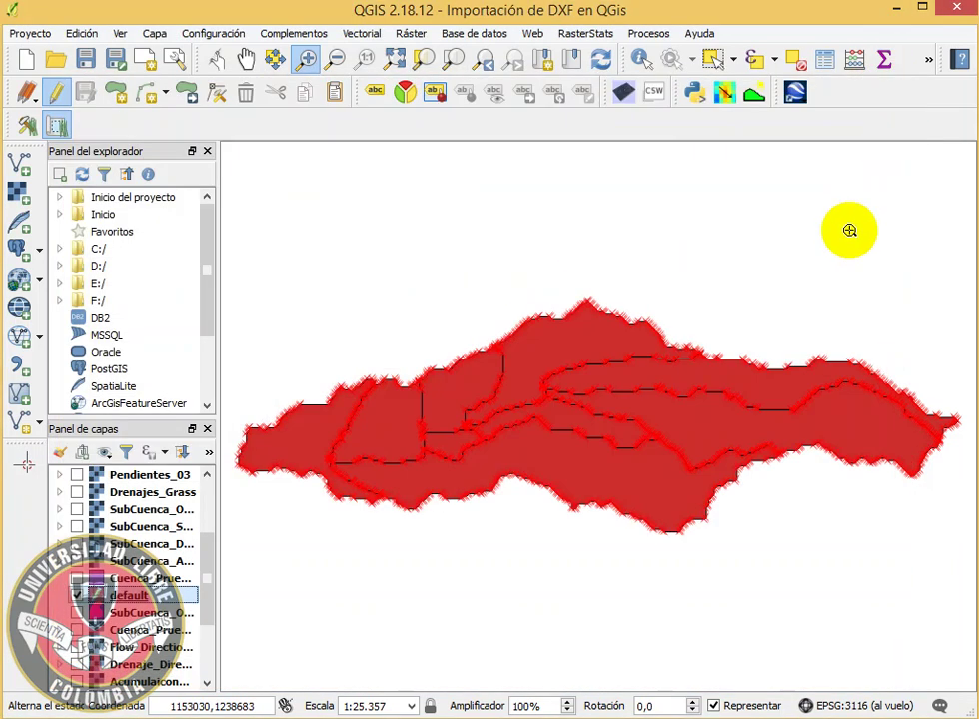
pyautogui.click(60, 92)
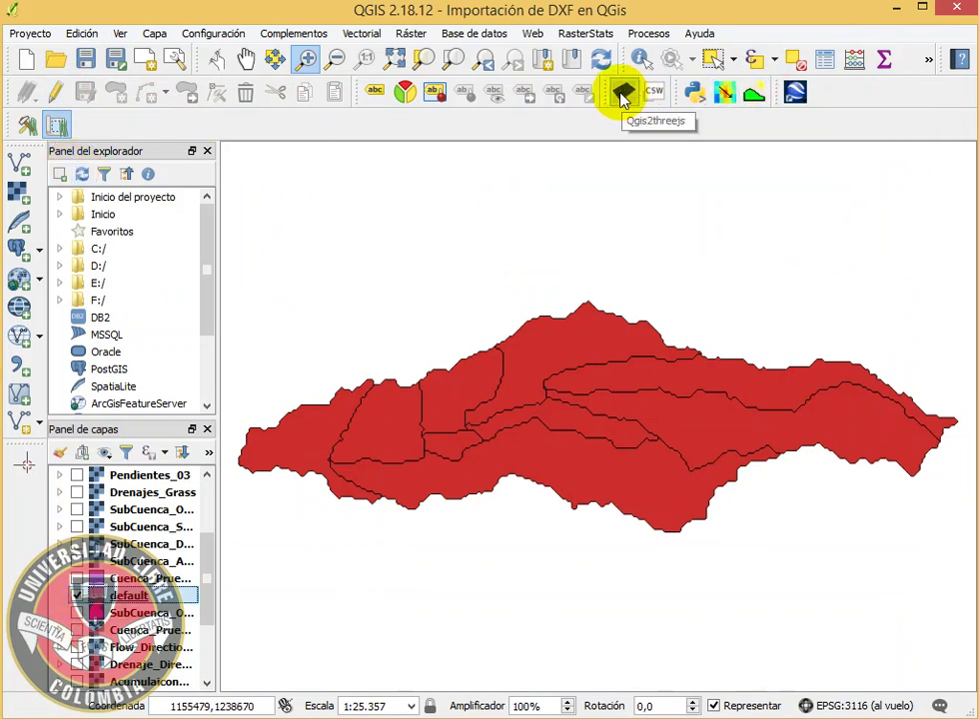
# Reopen the default layer's attribute table, review the calculated subbasin areas and close the table
pyautogui.rightClick(124, 599)
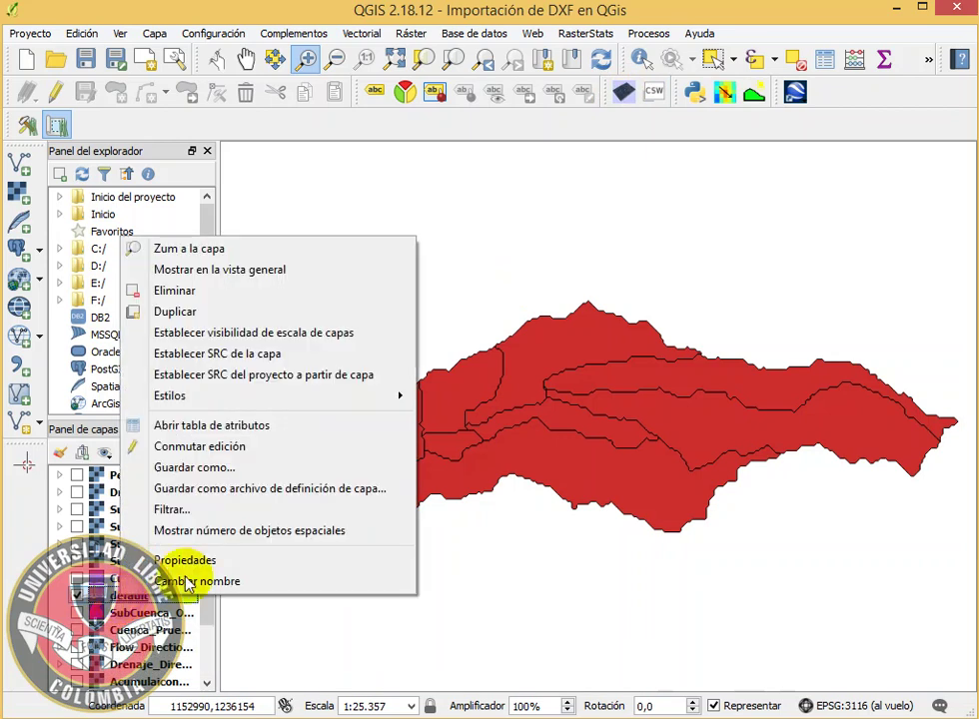
pyautogui.click(266, 427)
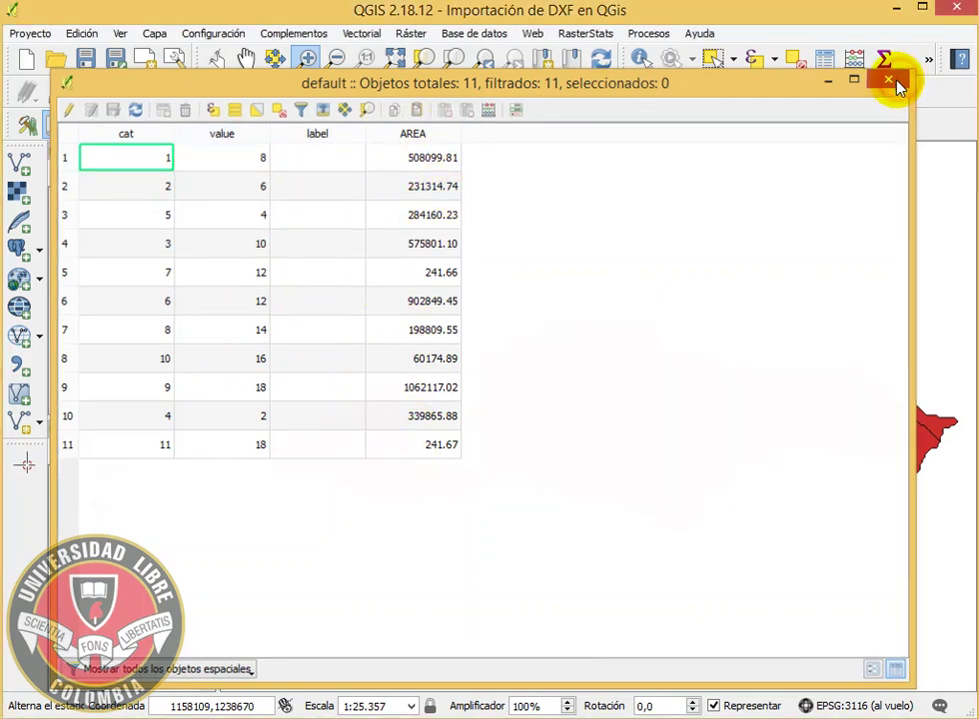
pyautogui.click(888, 79)
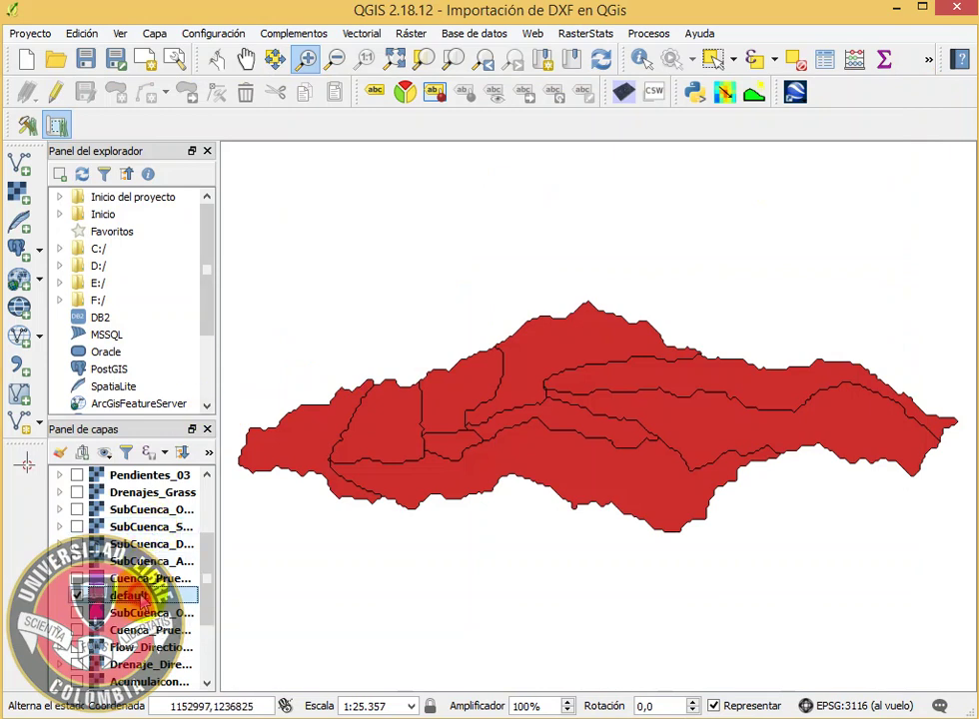
# In the default layer's style properties, set the symbology to Categorizado based on the AREA column
pyautogui.doubleClick(141, 598)
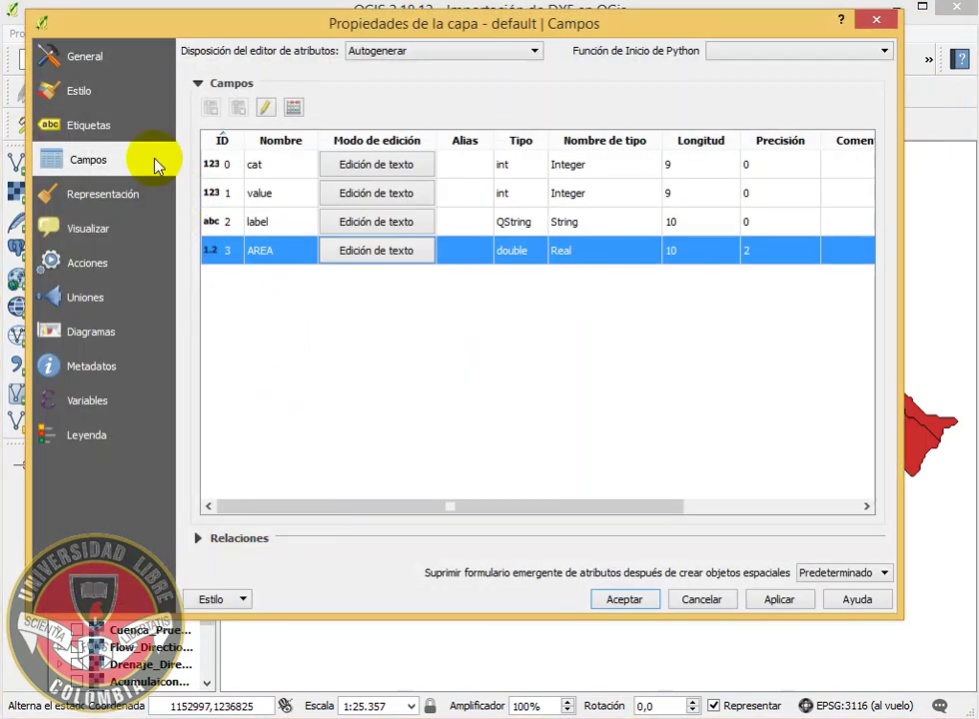
pyautogui.click(117, 93)
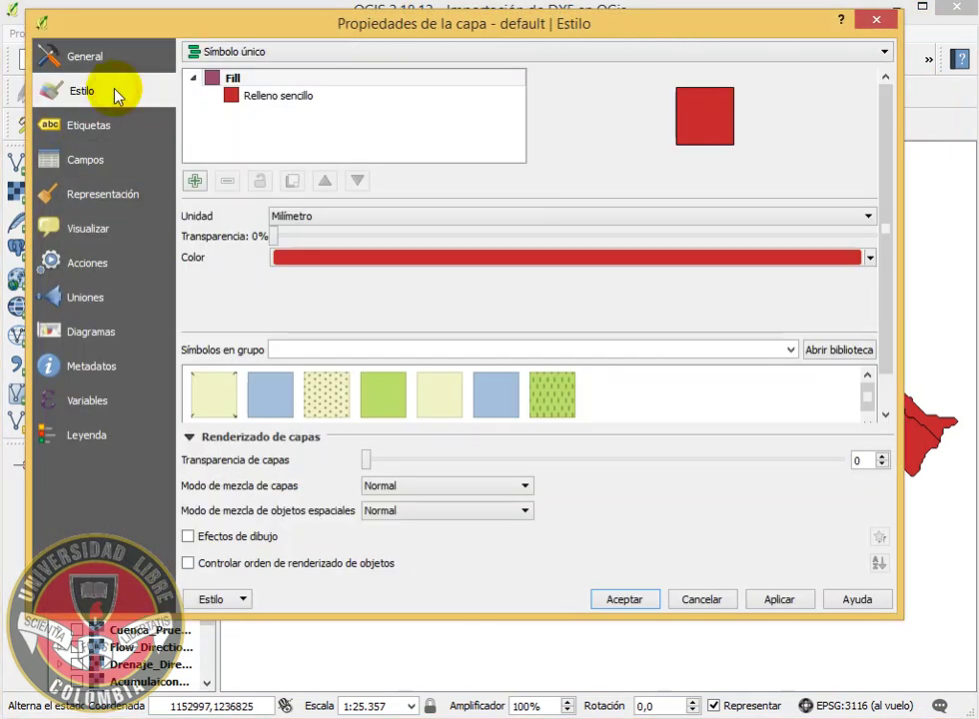
pyautogui.click(268, 53)
pyautogui.click(263, 101)
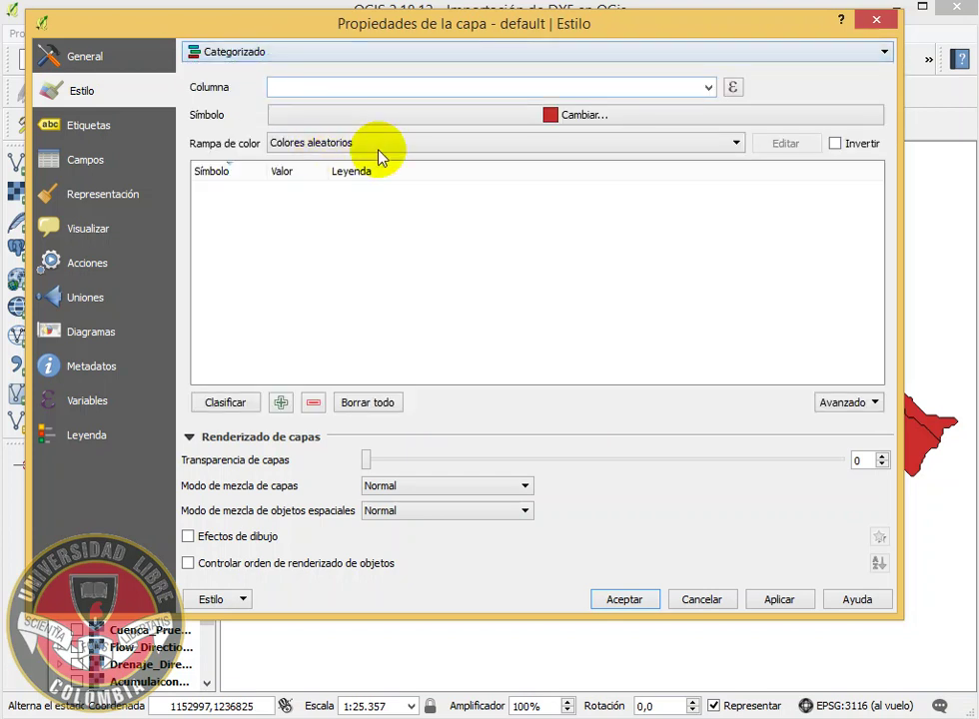
pyautogui.click(708, 88)
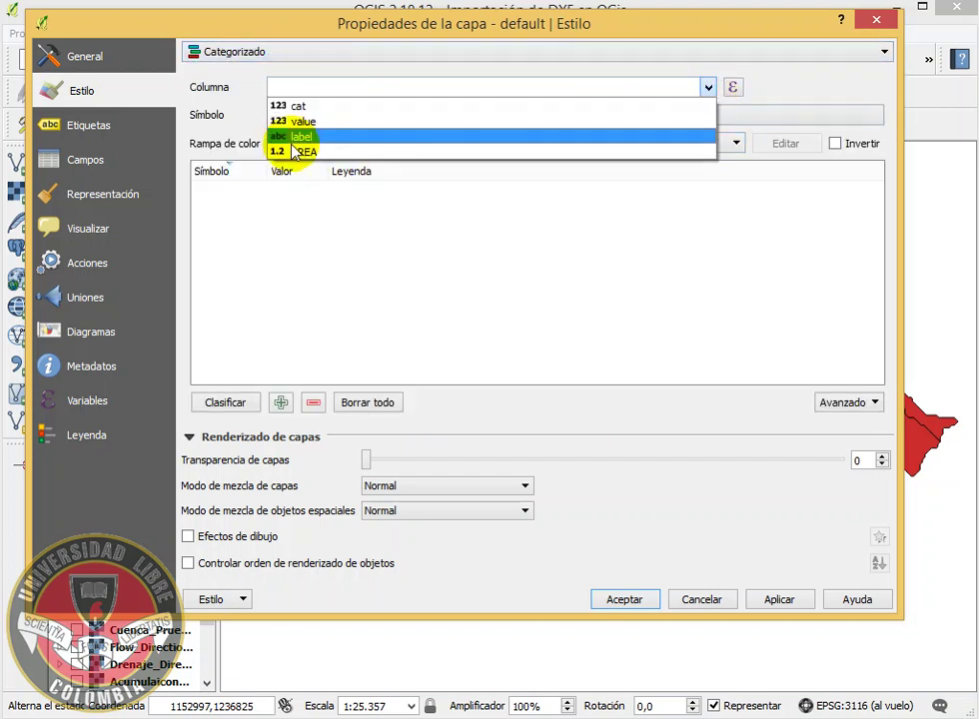
pyautogui.click(312, 152)
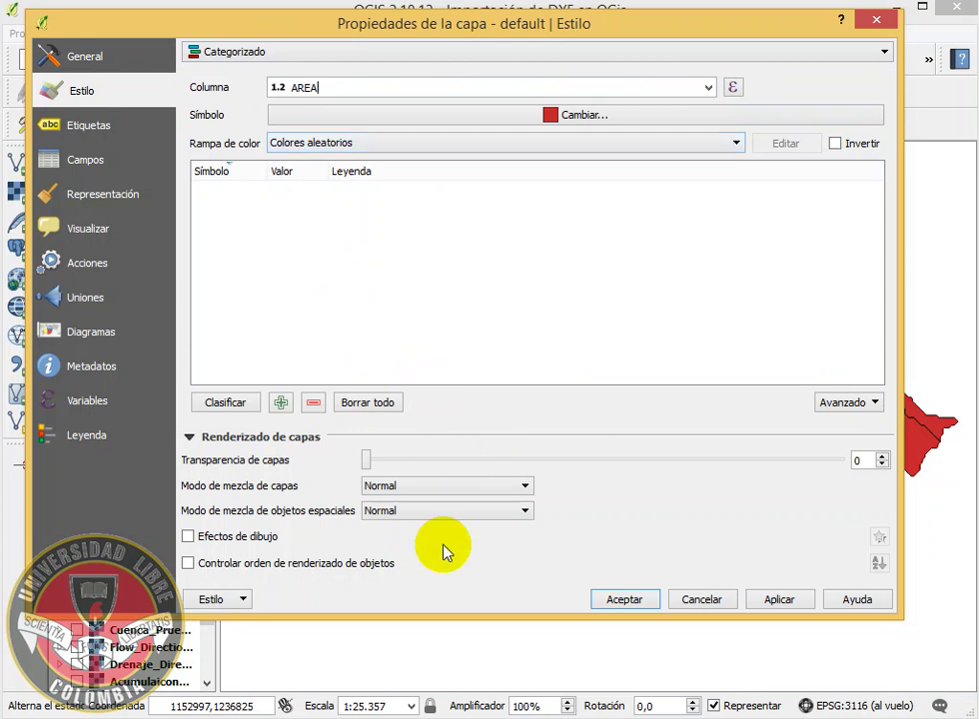
# Classify the AREA categories with the RdYlGn color ramp and apply the style to the subbasin layer
pyautogui.click(237, 402)
pyautogui.click(469, 144)
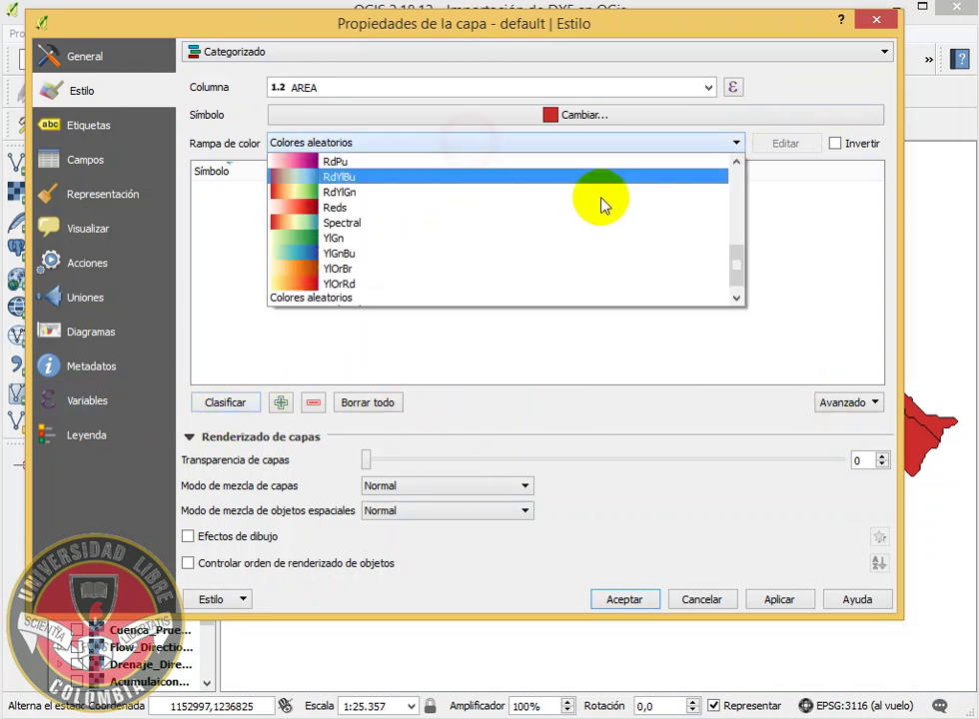
pyautogui.click(442, 191)
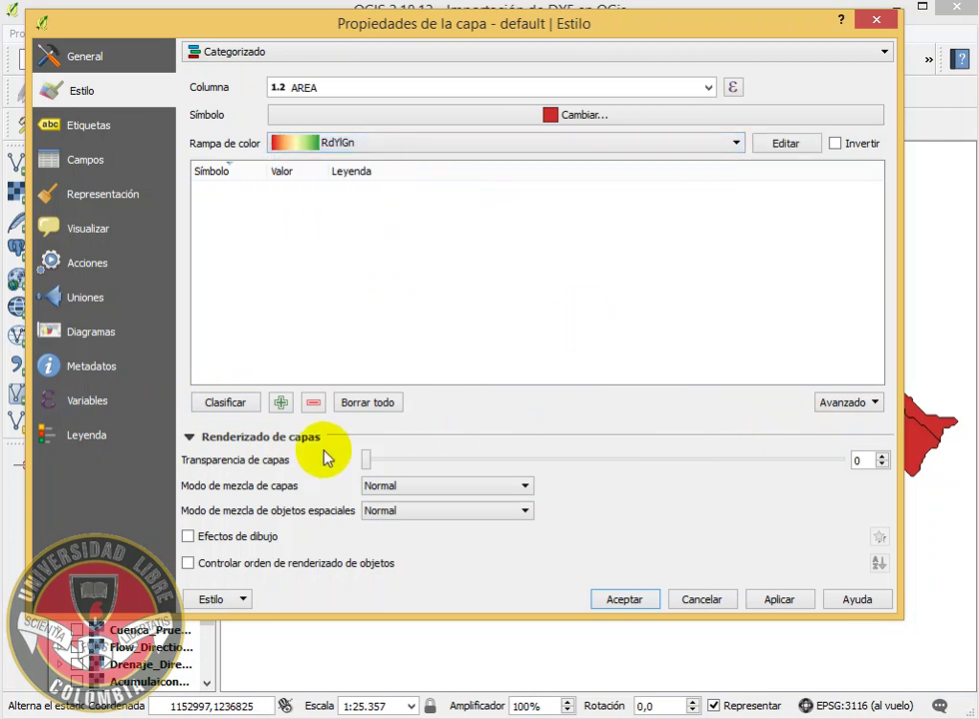
pyautogui.click(225, 404)
pyautogui.click(377, 190)
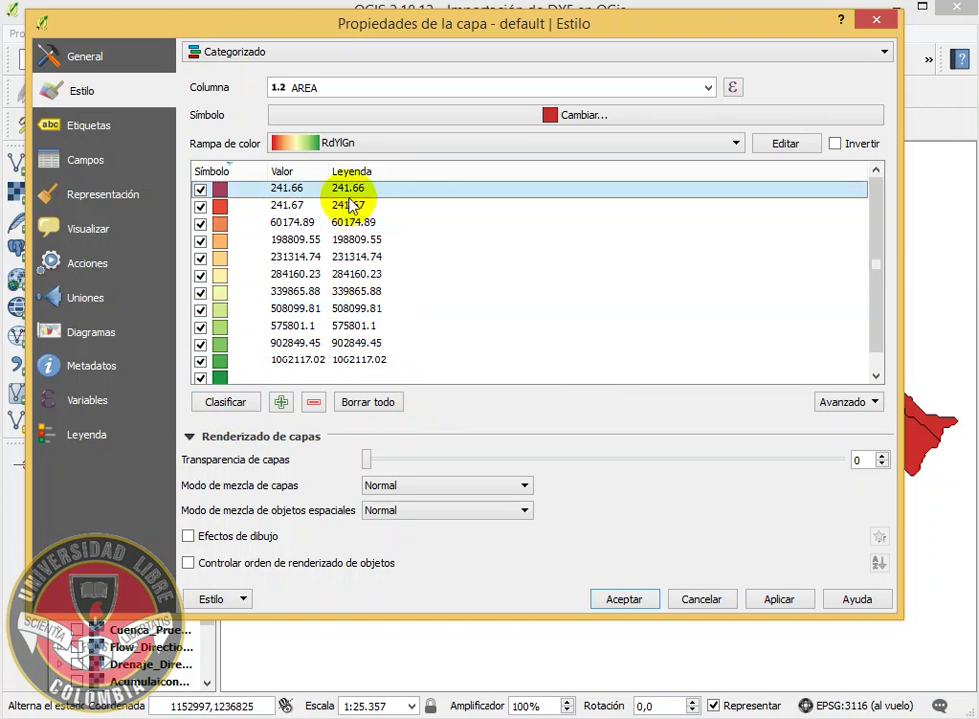
pyautogui.click(379, 223)
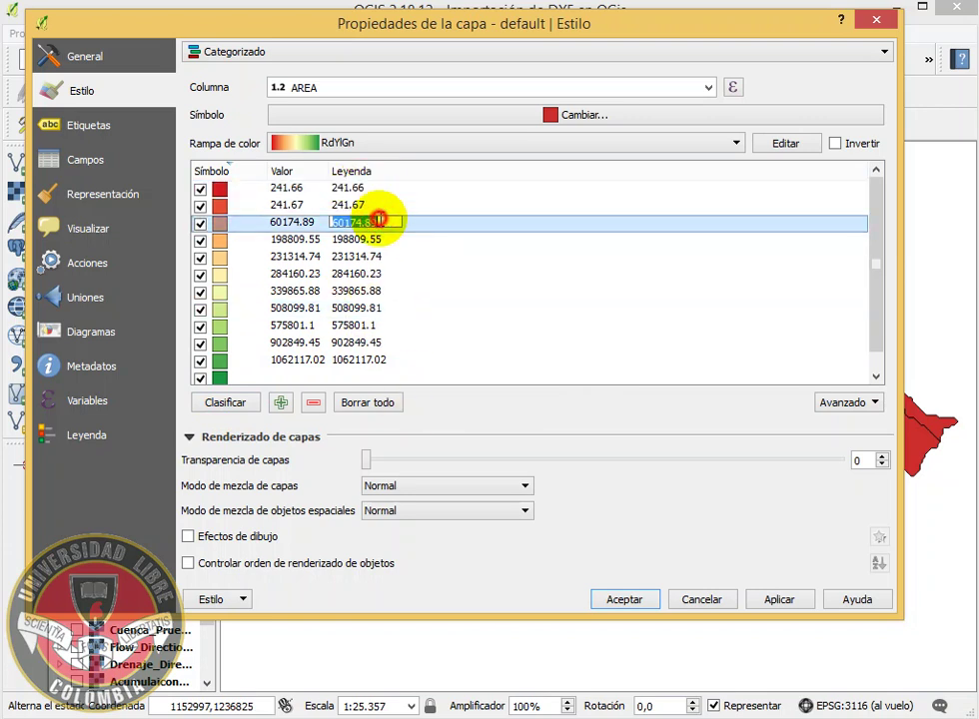
pyautogui.click(769, 599)
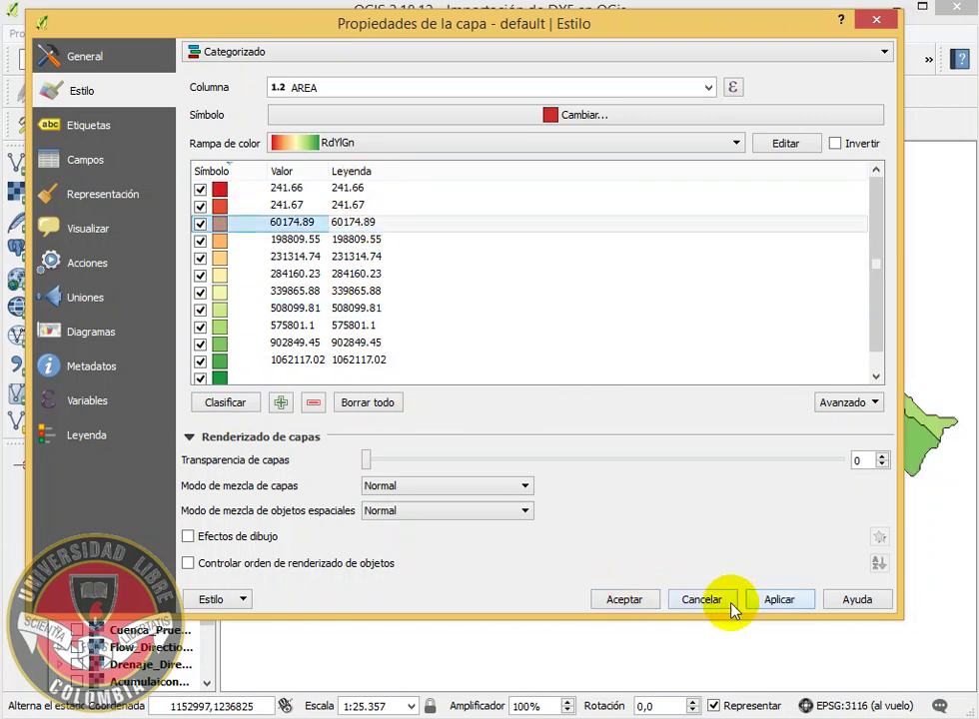
pyautogui.click(619, 599)
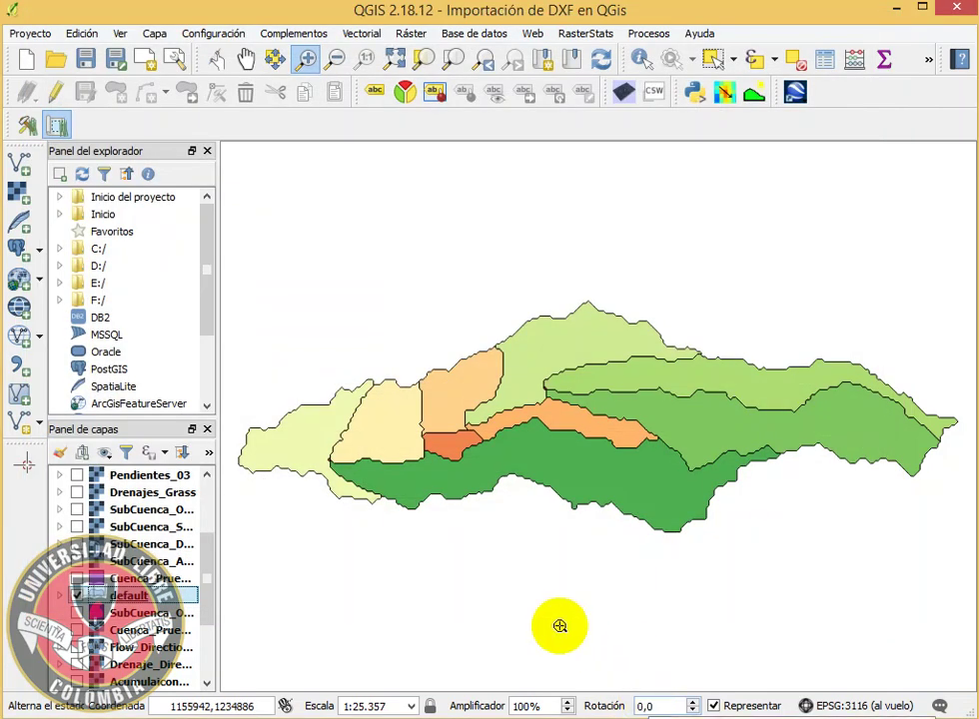
# Turn on the TIN_Cota terrain layer beneath the colored subbasins
pyautogui.scroll(-3, 210, 610)
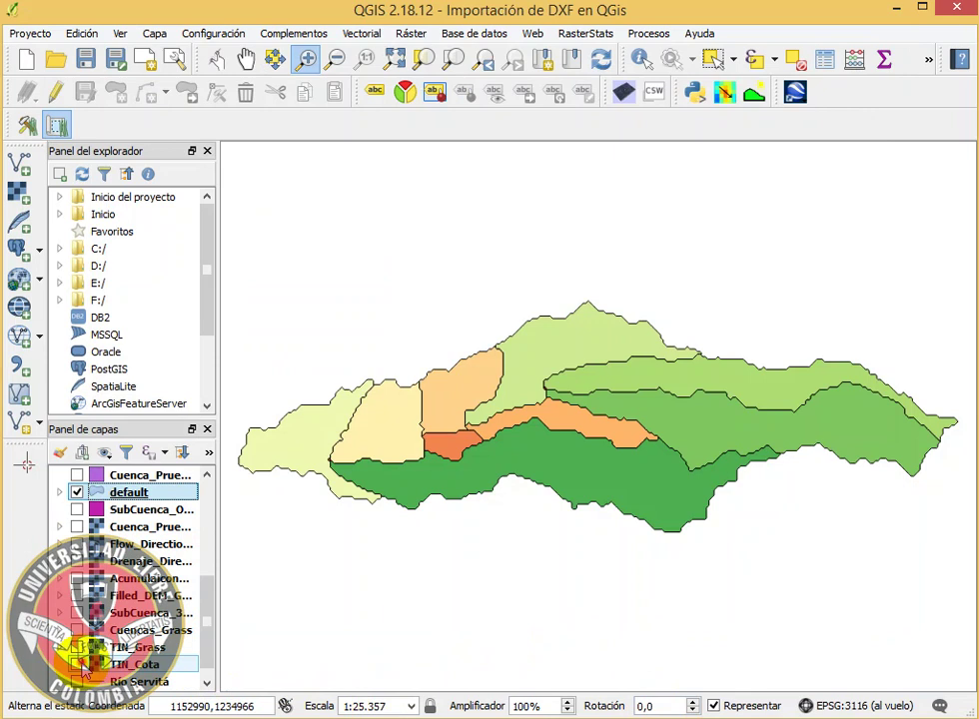
pyautogui.click(78, 664)
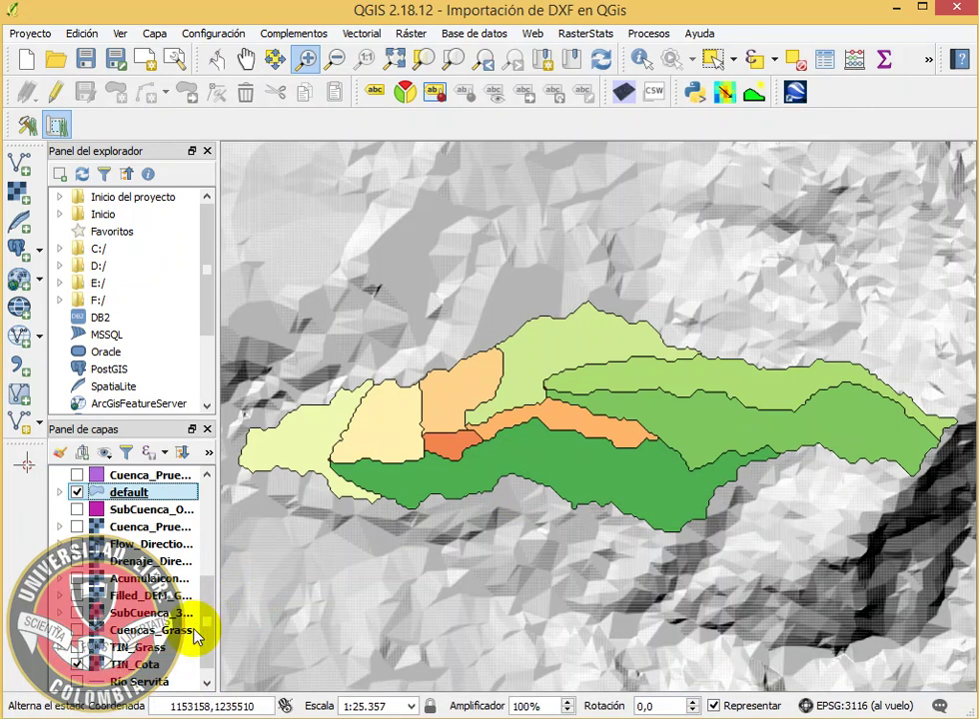
# Generate a Qgis2threejs 3D view using TIN_Cota as the DEM and the SubCuenca_OK_1000_Vector polygons with object type Overlay
pyautogui.click(148, 664)
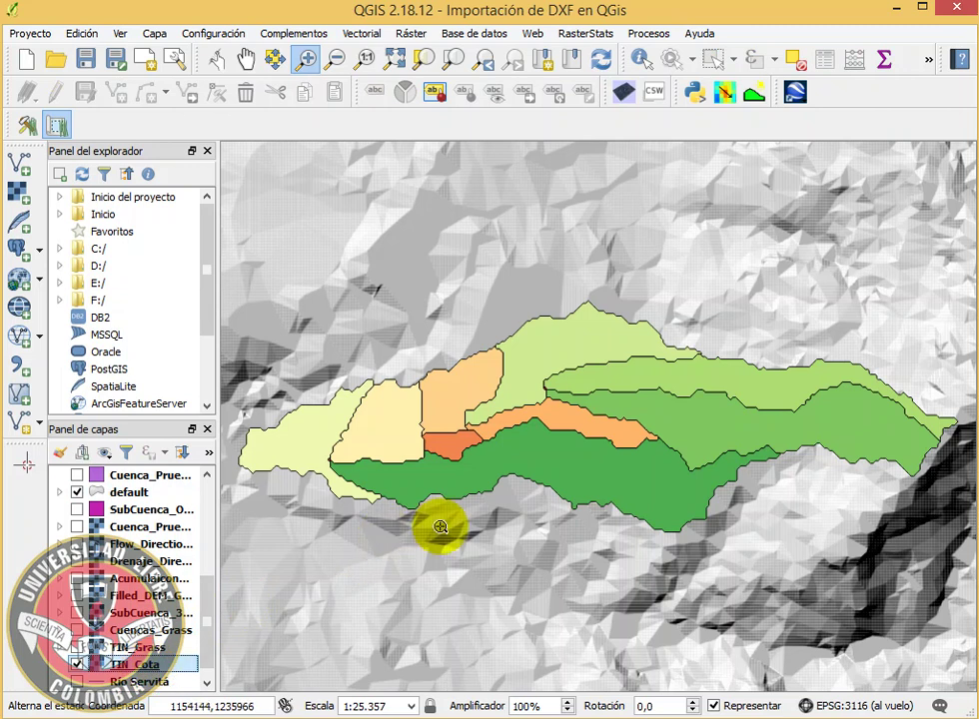
pyautogui.click(622, 93)
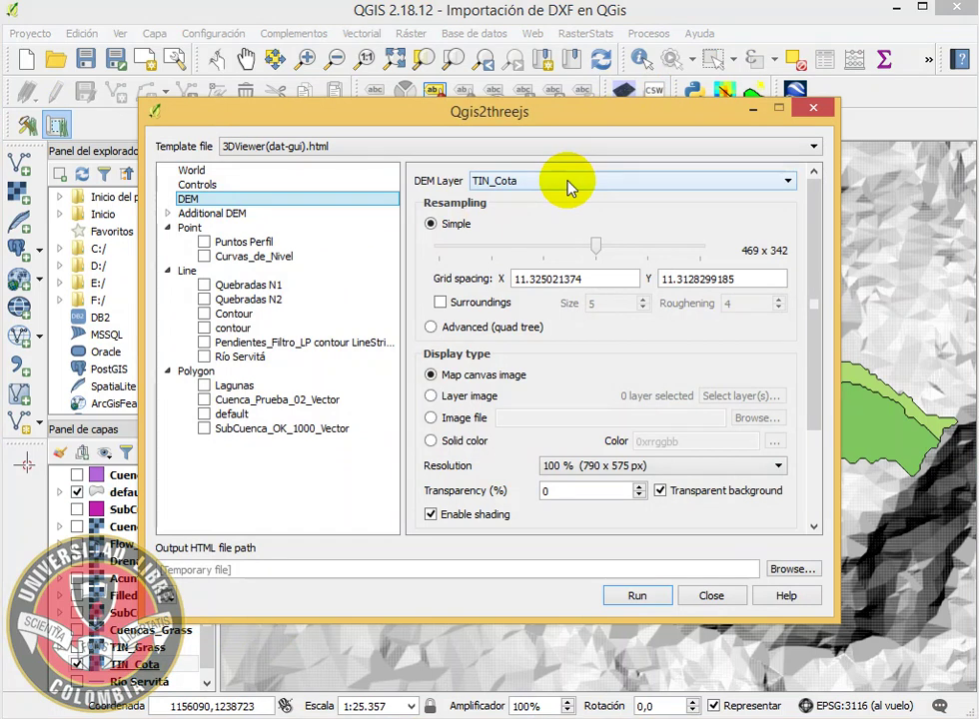
pyautogui.click(167, 212)
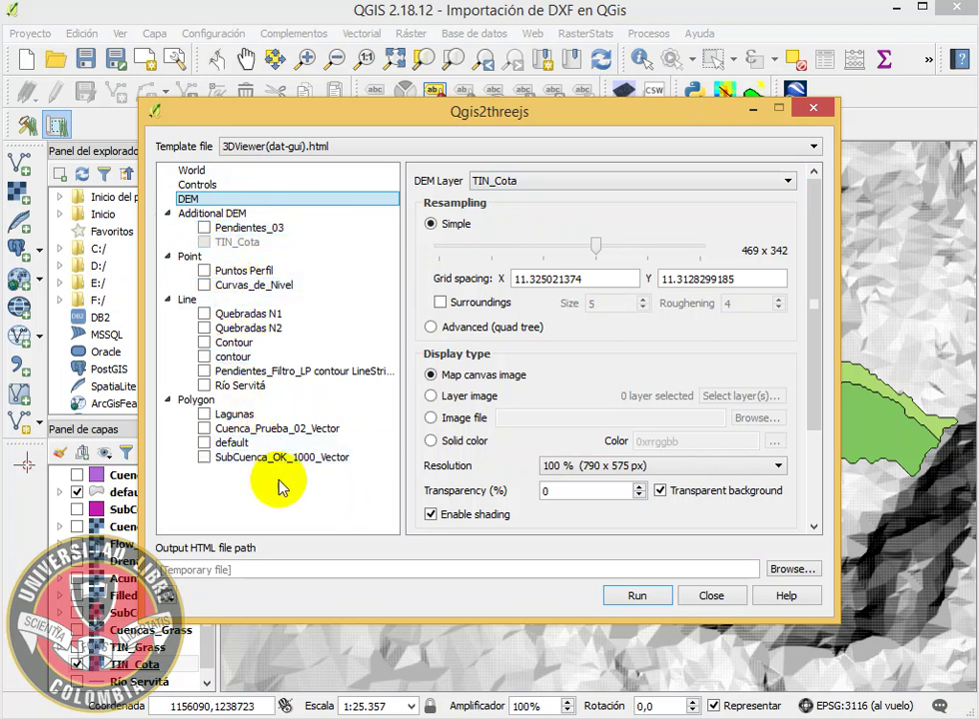
pyautogui.click(204, 458)
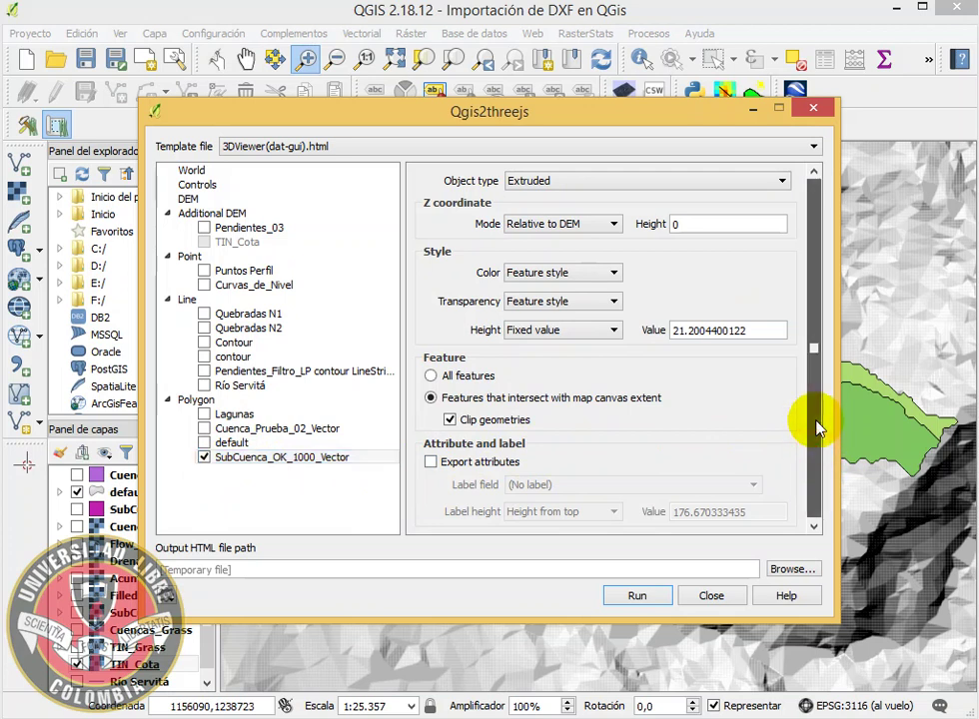
pyautogui.click(565, 184)
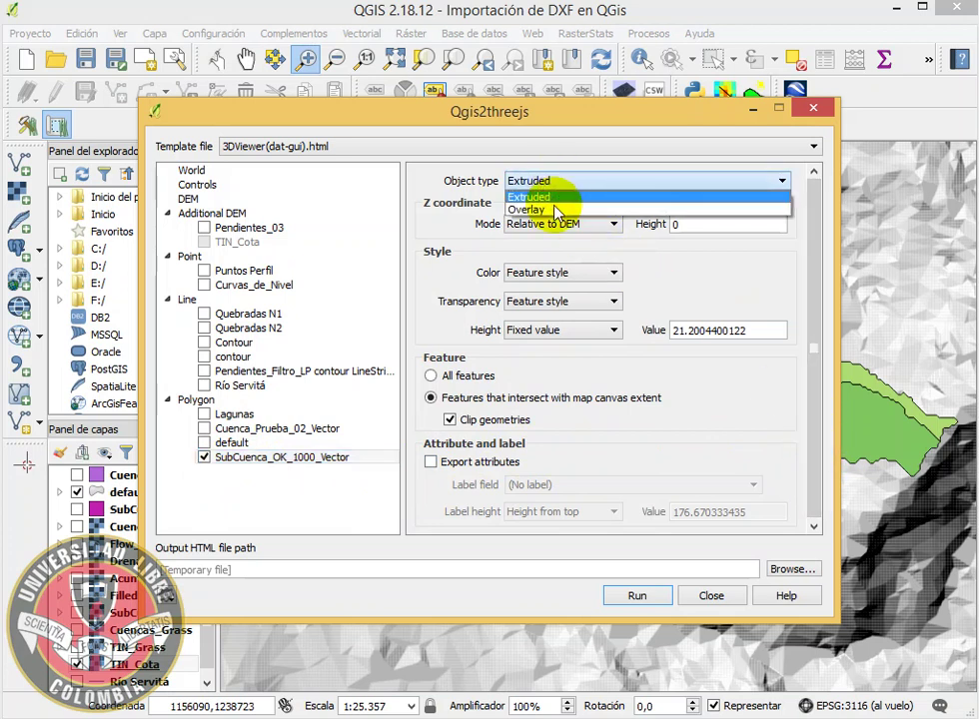
pyautogui.click(557, 209)
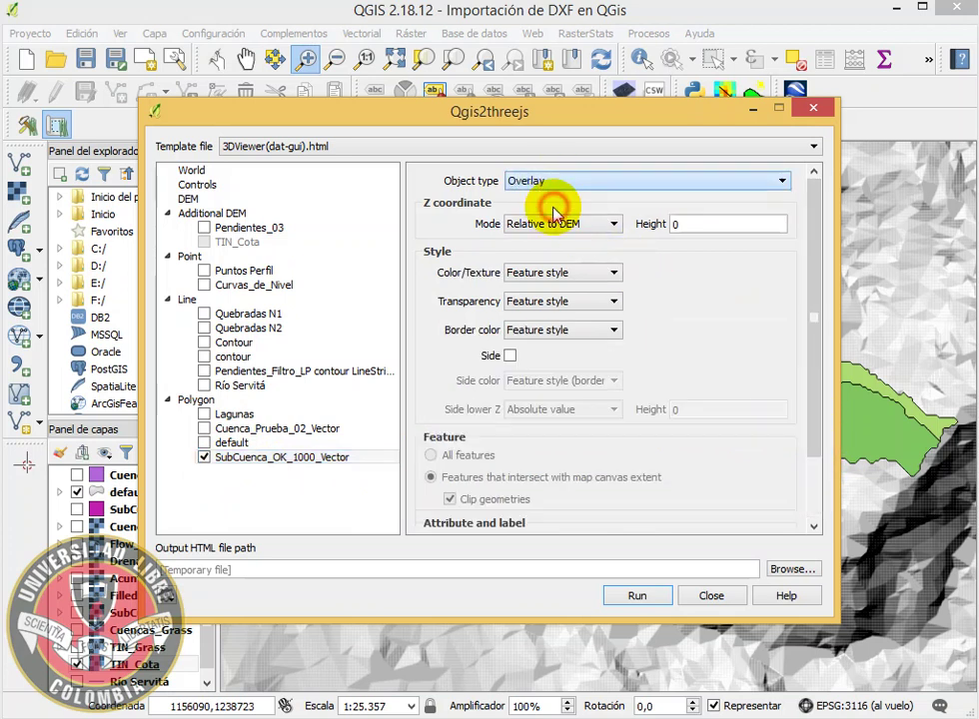
pyautogui.click(639, 597)
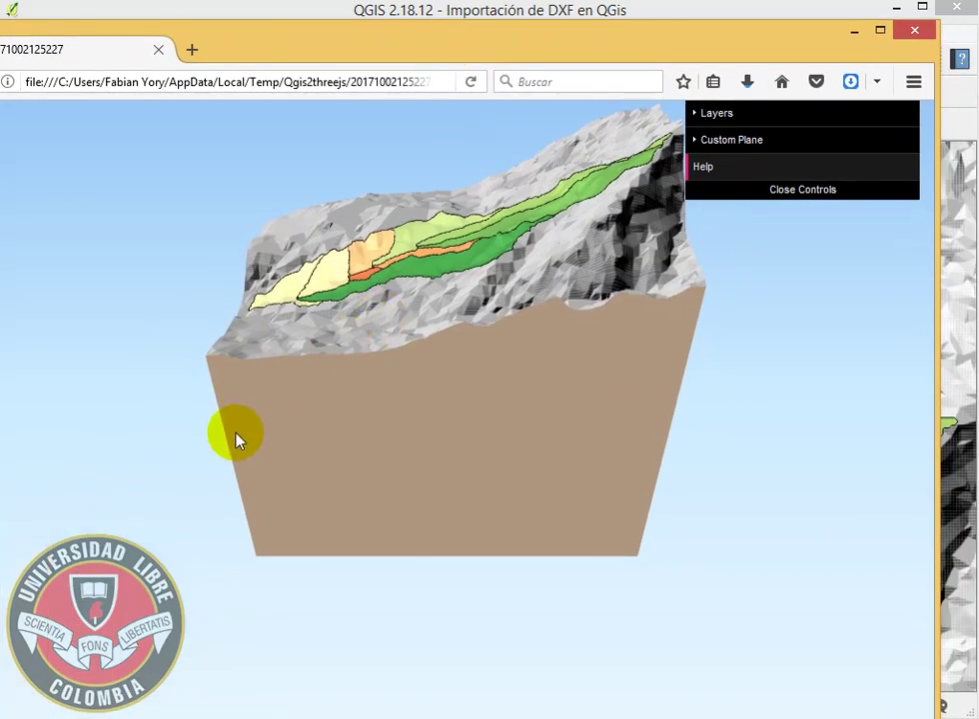
# Examine the colored subbasins on the 3D terrain from several angles and distances, and close the 3D viewer
pyautogui.moveTo(236, 439); pyautogui.dragTo(431, 447)
pyautogui.scroll(5, 453, 464)
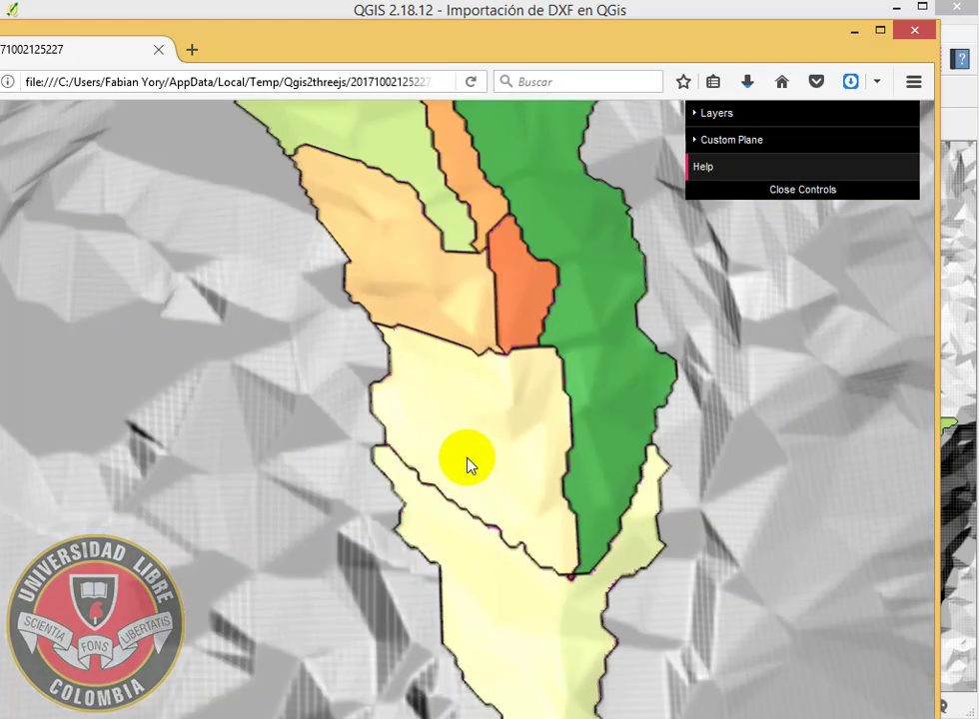
pyautogui.scroll(-4, 465, 463)
pyautogui.moveTo(604, 496); pyautogui.dragTo(494, 498)
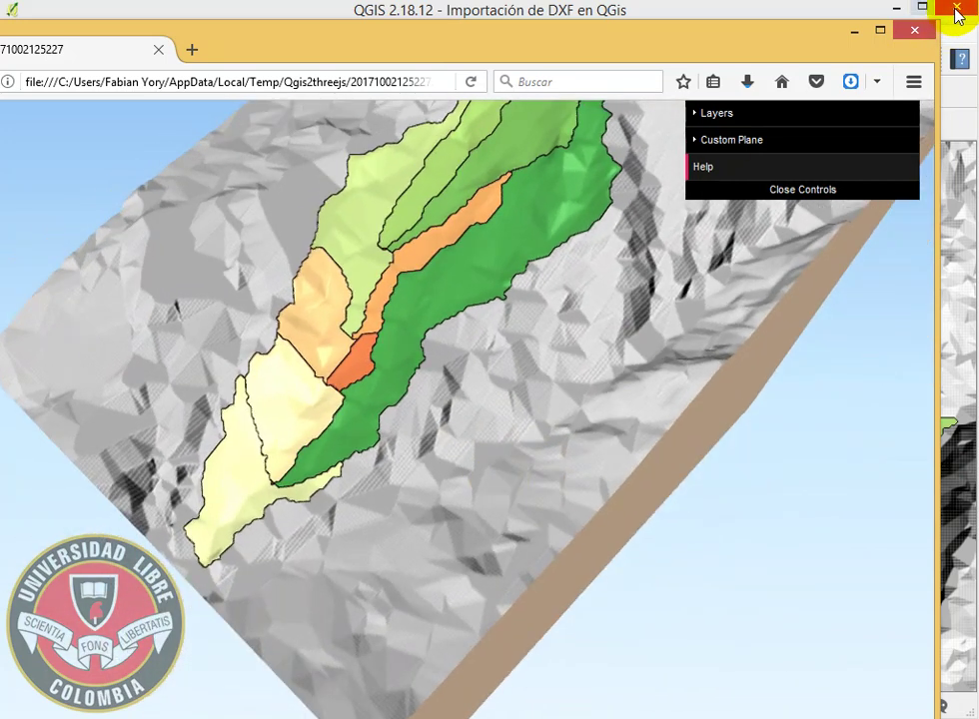
pyautogui.click(913, 30)
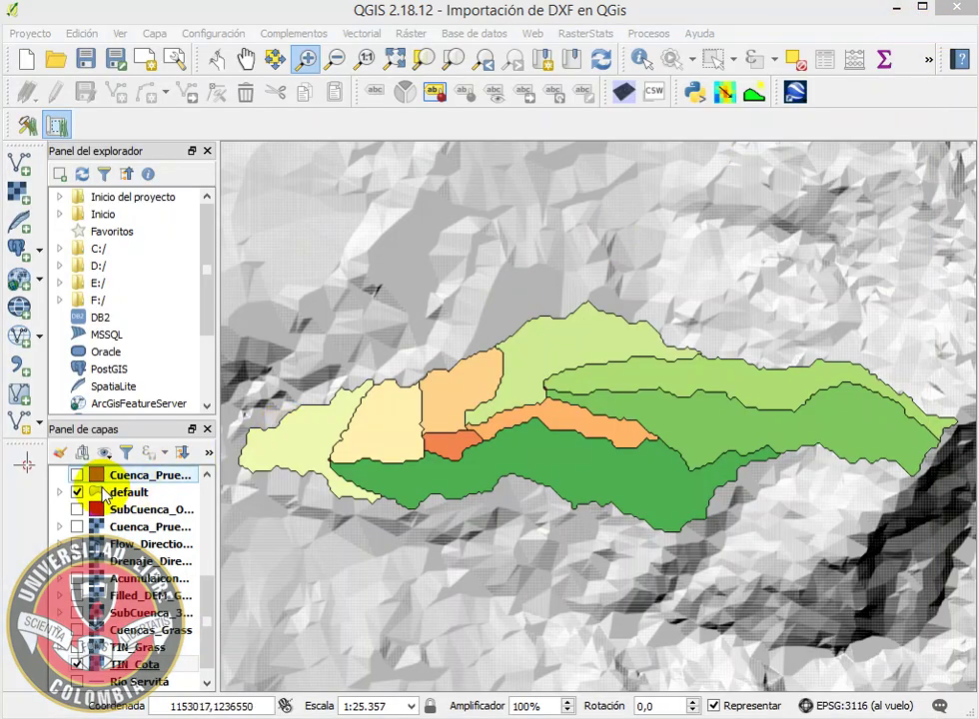
# Check the Quebradas N1 and Quebradas N2 stream layers against the subbasins, leave both hidden and view the full map extent
pyautogui.moveTo(202, 585); pyautogui.dragTo(214, 499)
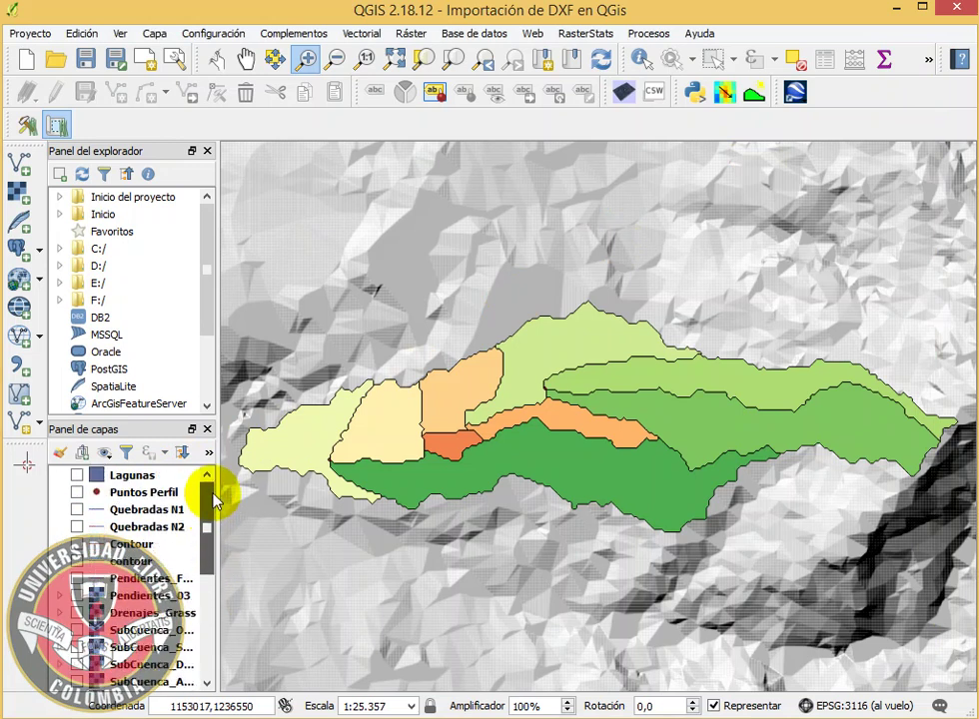
pyautogui.click(76, 509)
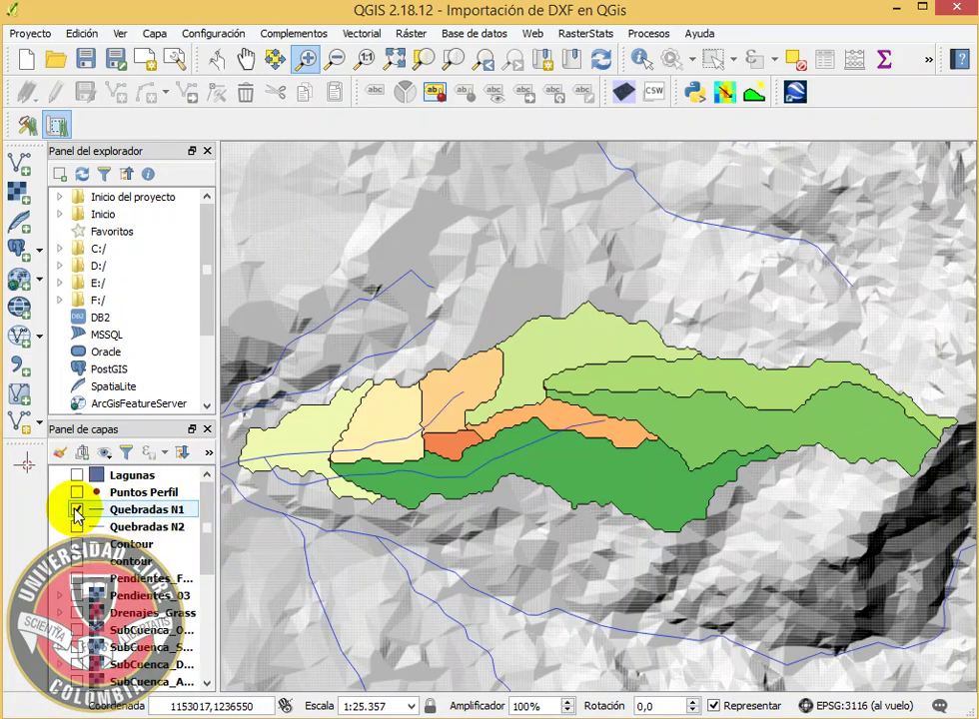
pyautogui.click(77, 509)
pyautogui.click(77, 526)
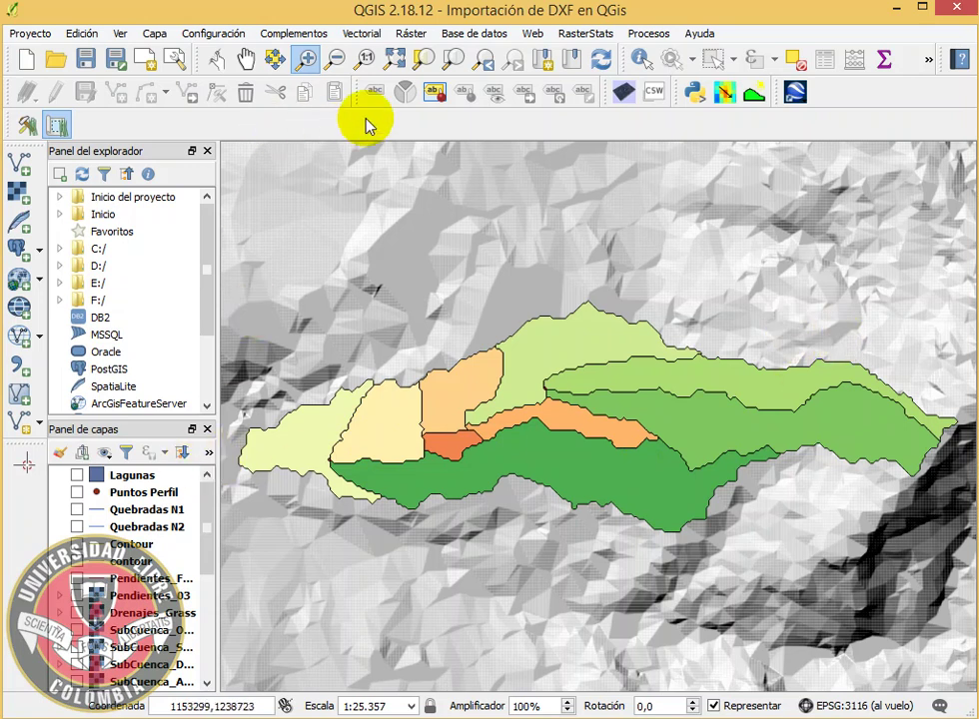
pyautogui.click(392, 63)
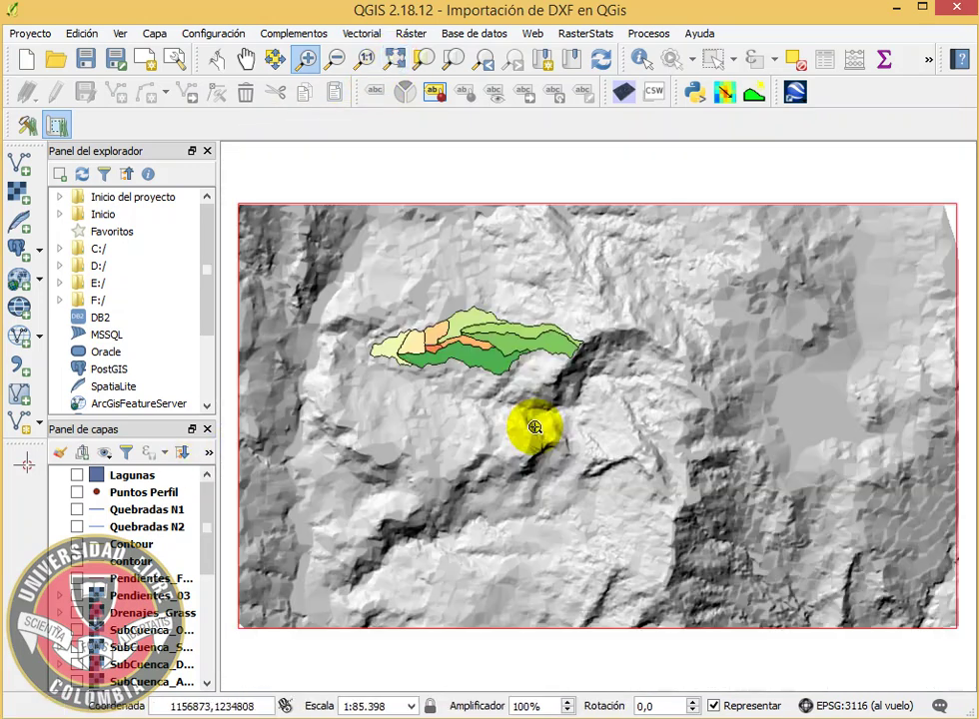